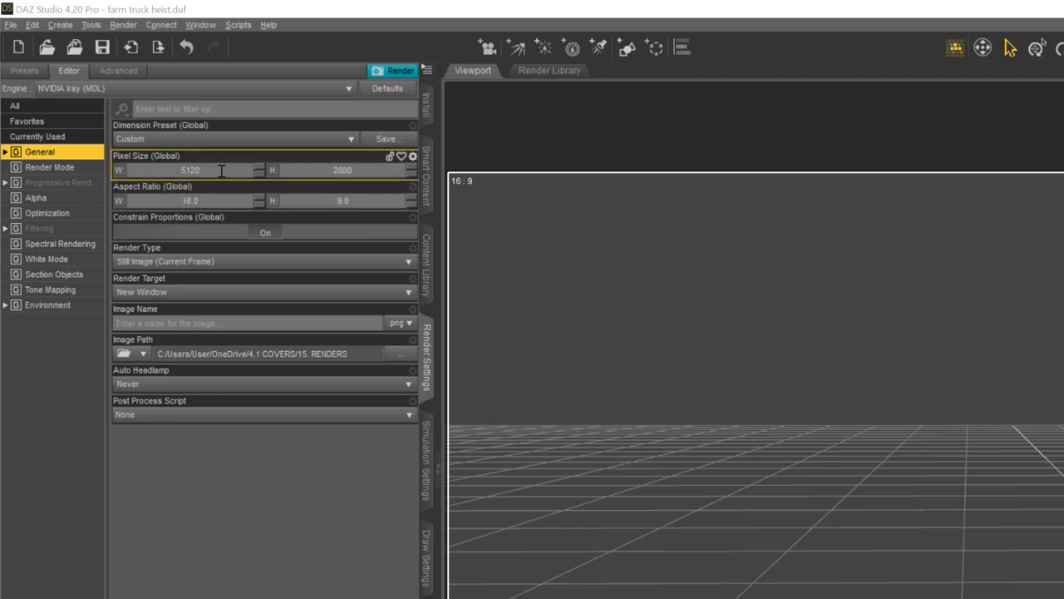
Set the render's pixel height to 3000 with the proportions constrained to 16:9
click(359, 170)
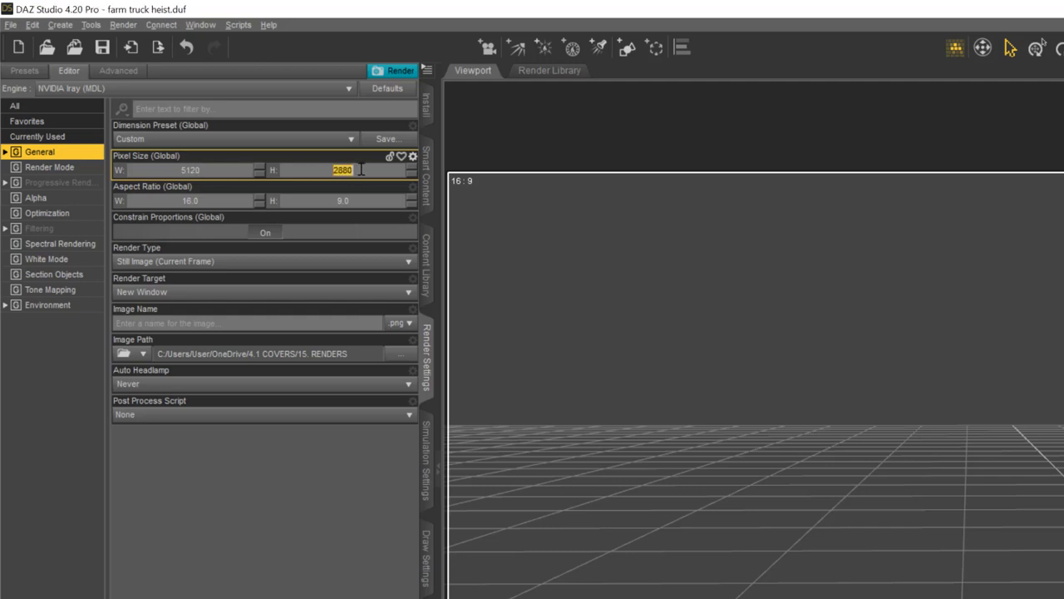
text(3000)
key(Return)
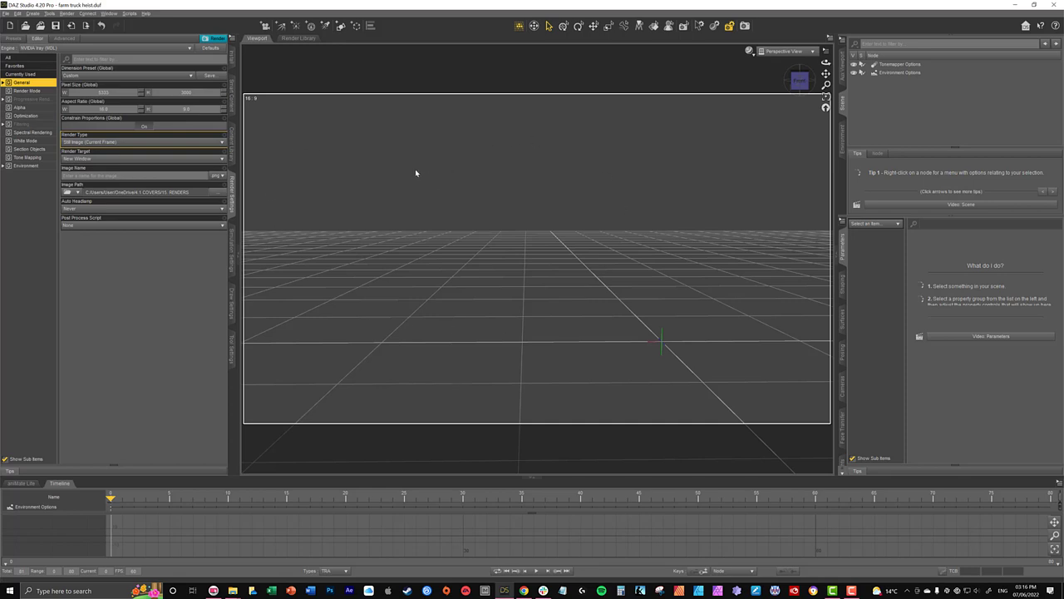
Find the Forest Glade product among the Environments in Smart Content and load its Forest Glade Preload Iray set into the scene
click(233, 97)
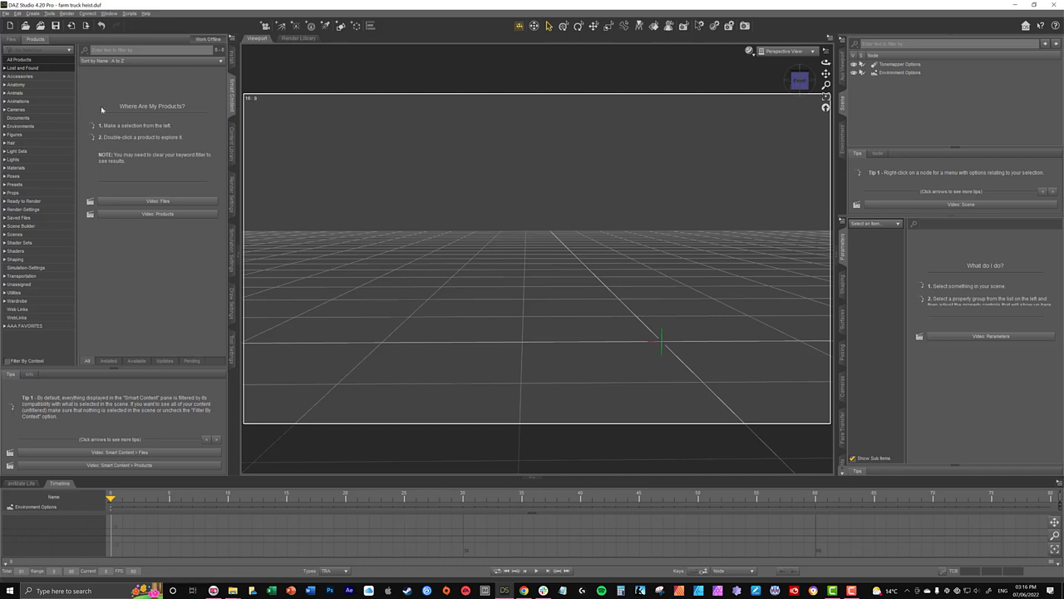
click(47, 128)
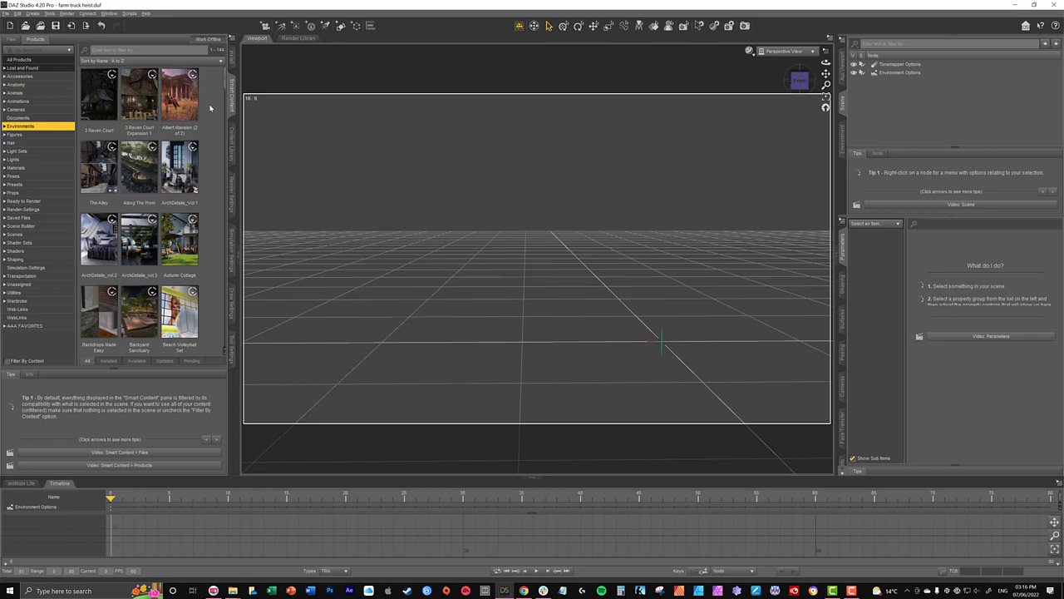
scroll(210, 108, down, 3)
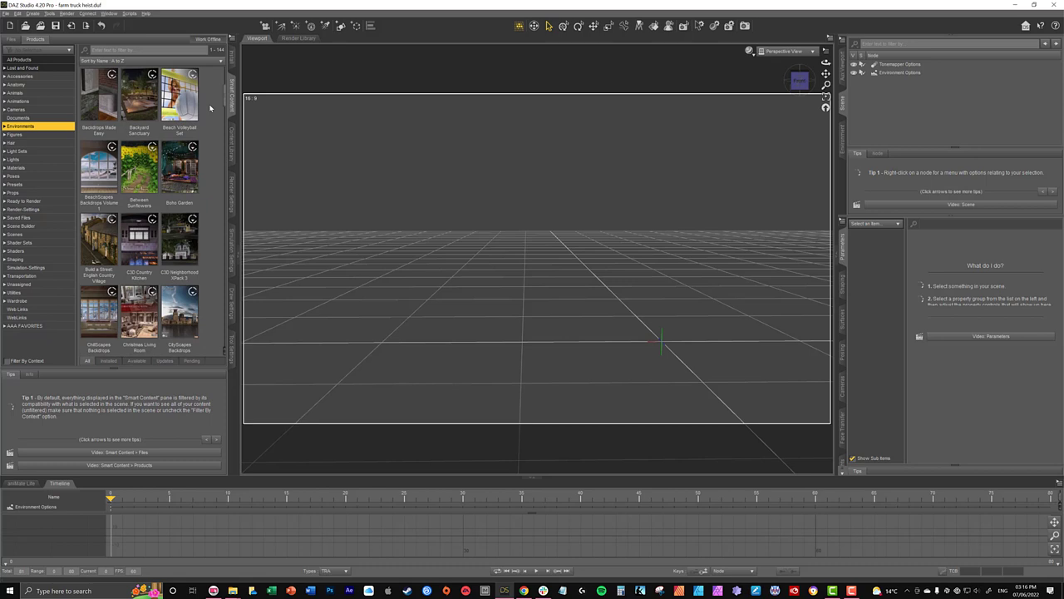
scroll(210, 108, down, 3)
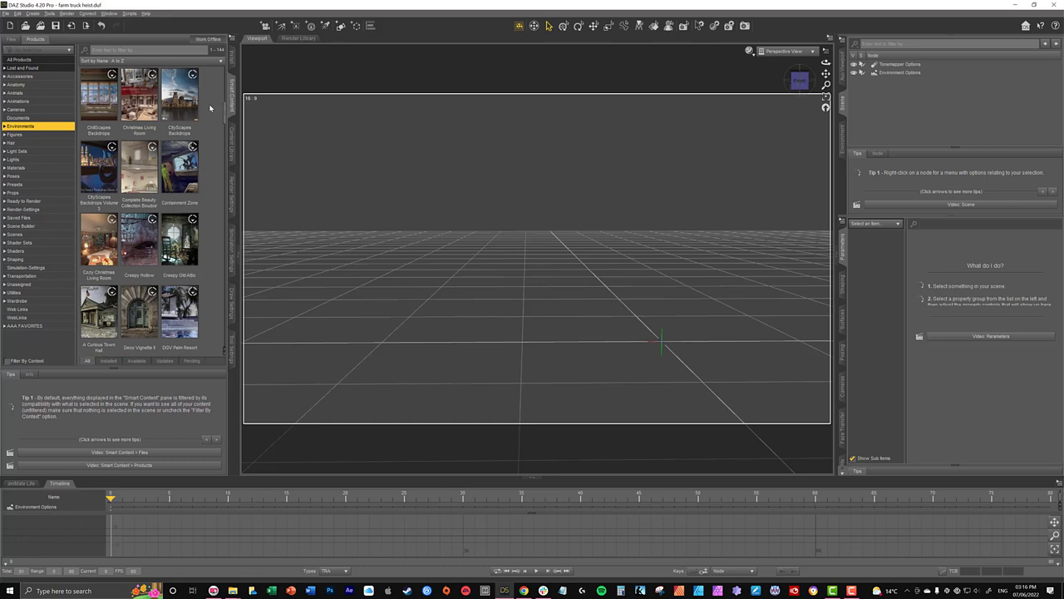
scroll(210, 108, down, 3)
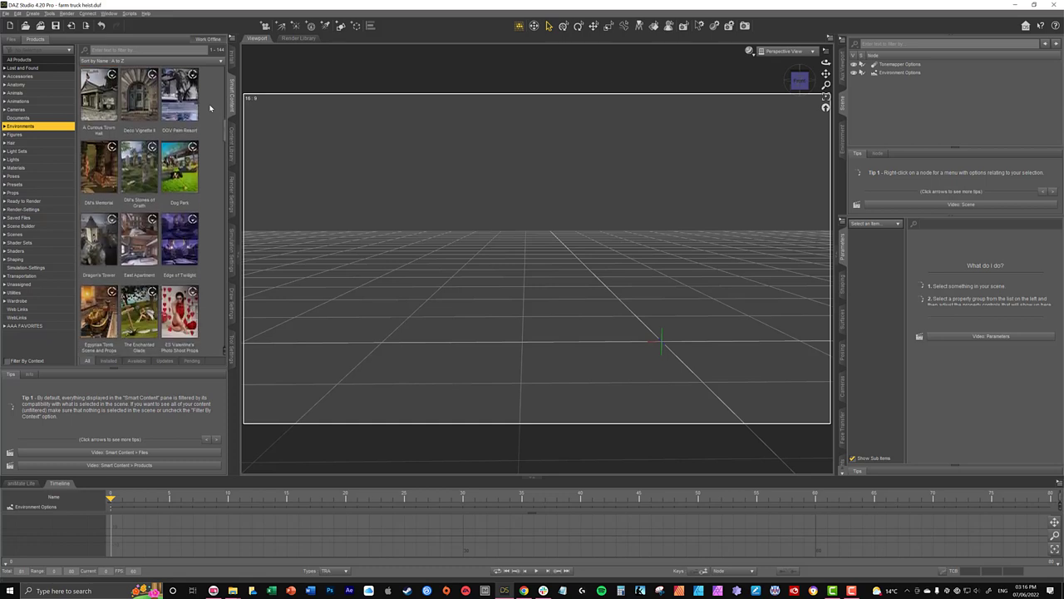
scroll(210, 109, down, 3)
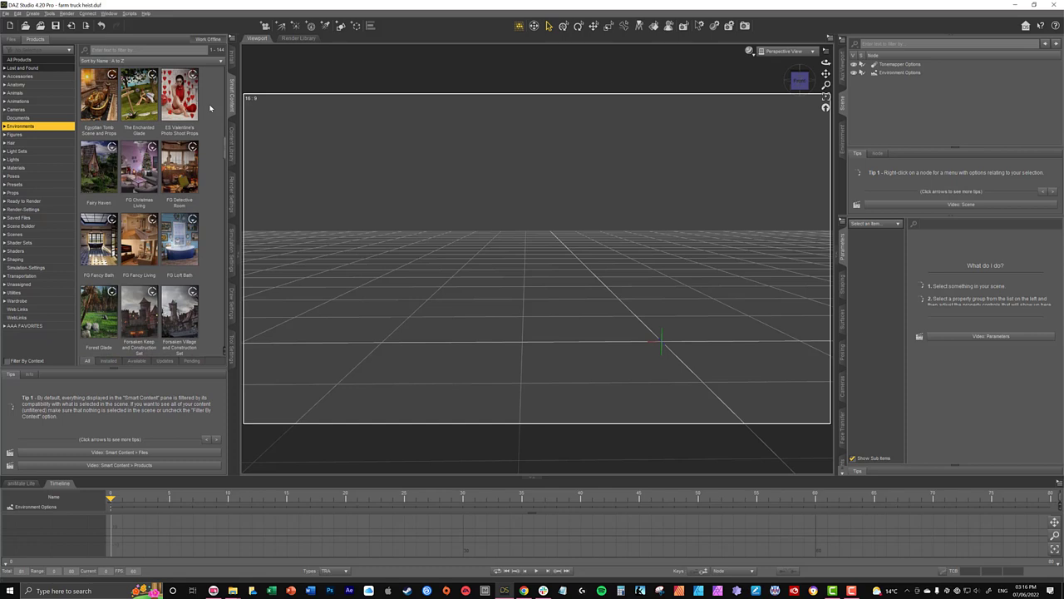
click(105, 316)
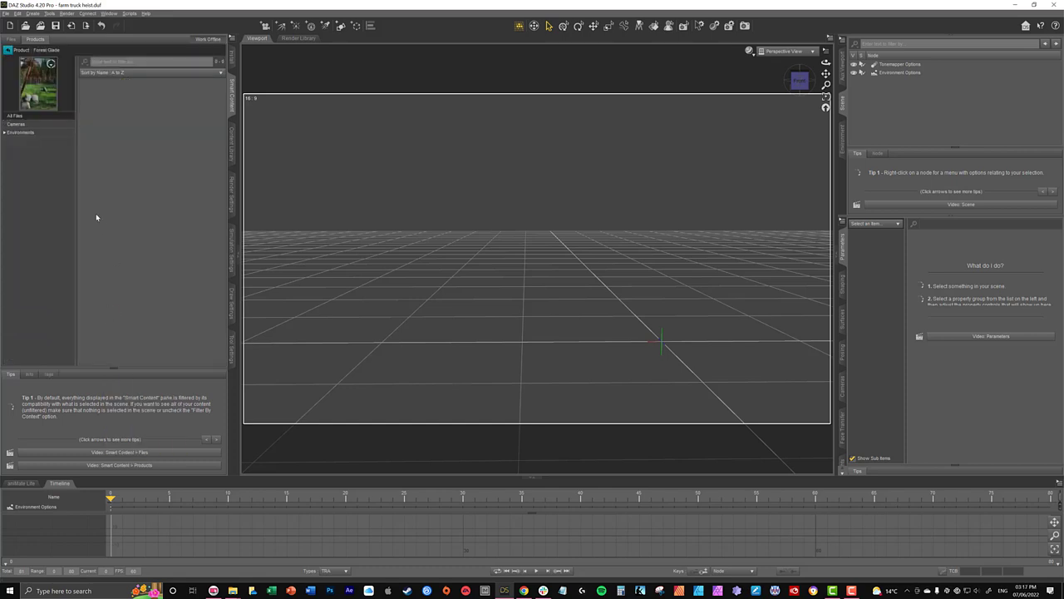
click(47, 133)
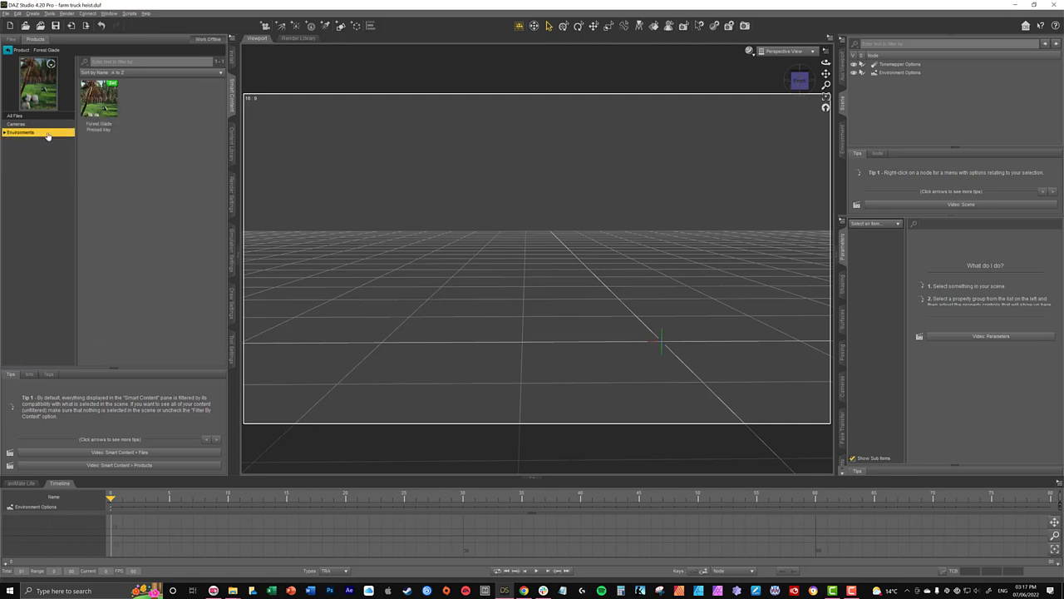
double_click(108, 105)
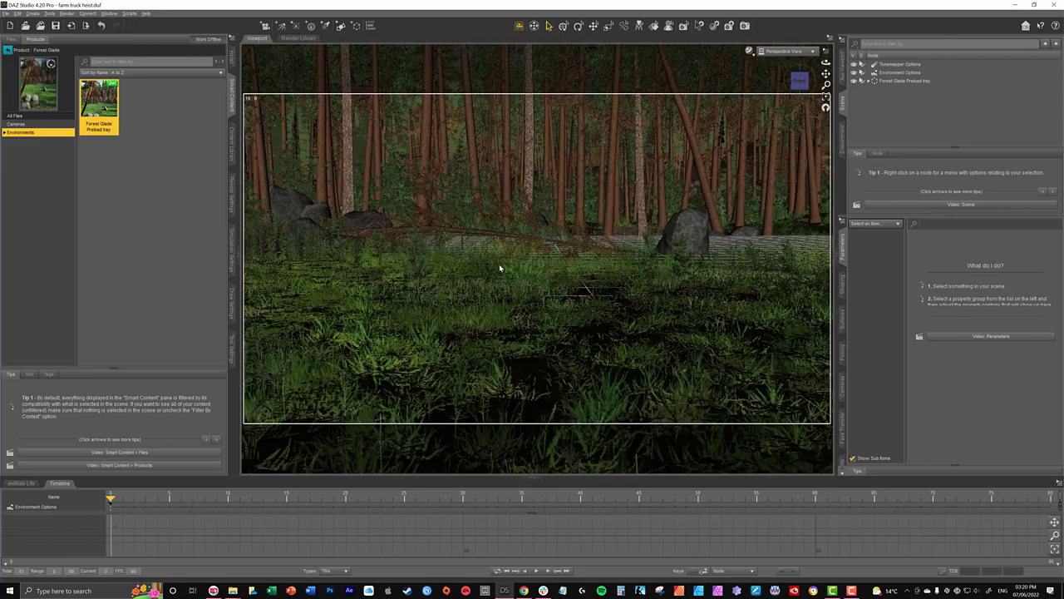
Expand the Forest Glade scene group and hide and reshow its FG Stones and FG Plants and Leaves Dry groups to inspect them
scroll(499, 263, down, 2)
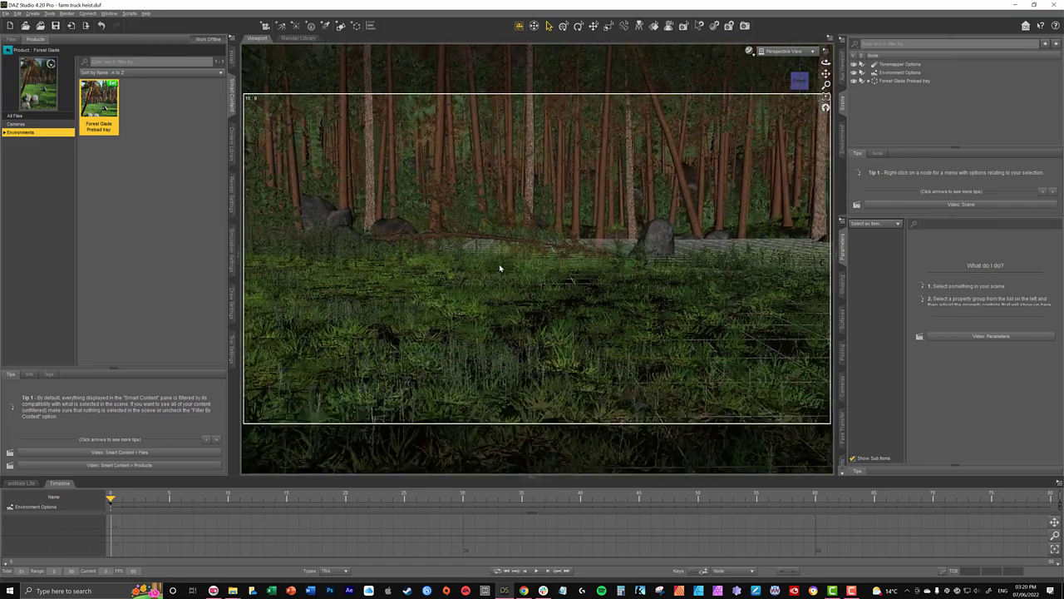
scroll(499, 263, up, 3)
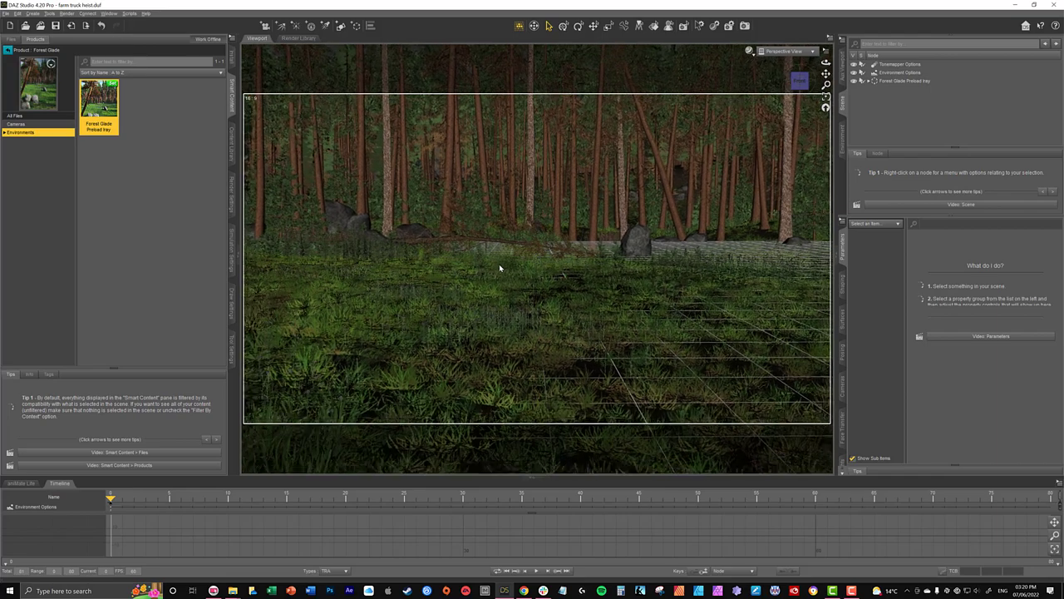
scroll(499, 264, down, 2)
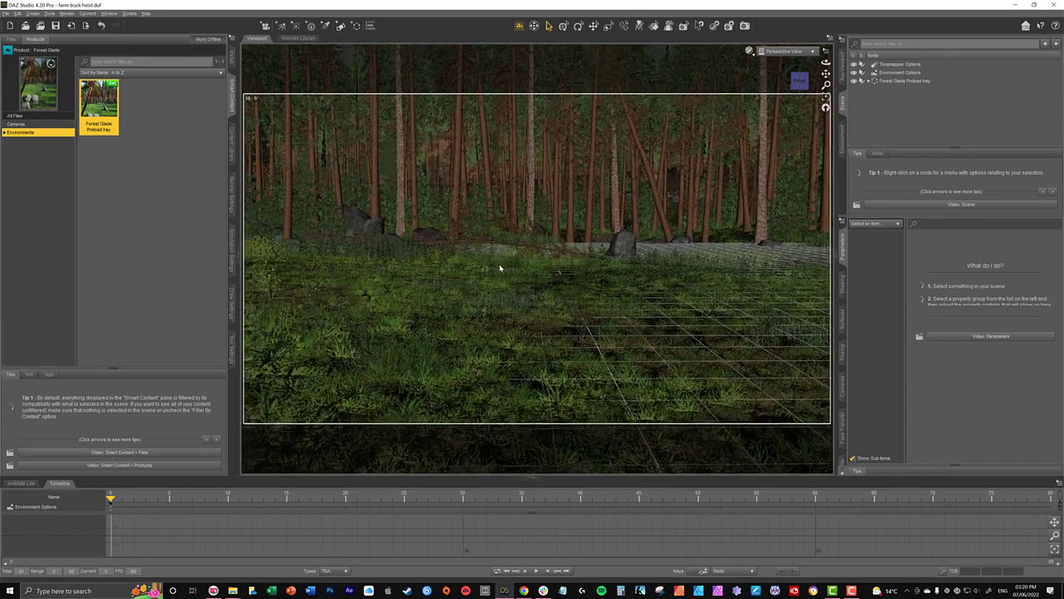
scroll(499, 268, down, 1)
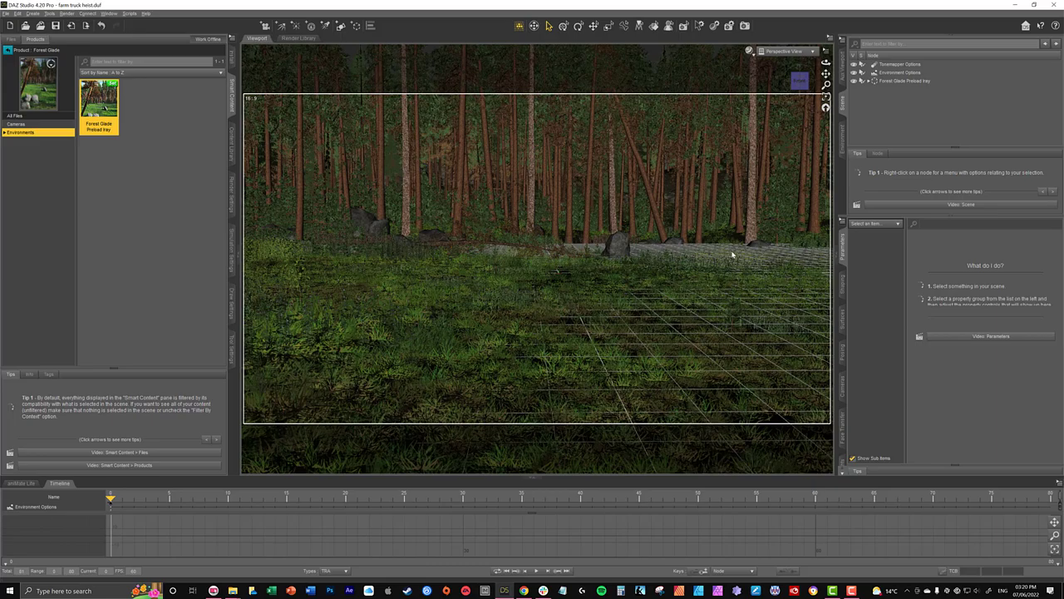
drag(825, 62, 800, 79)
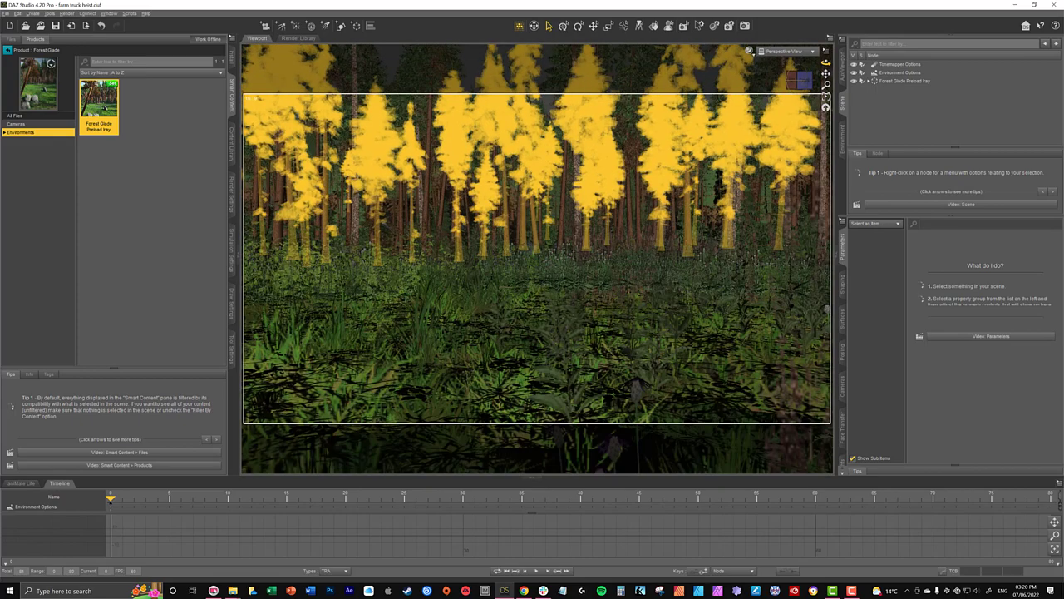
click(869, 81)
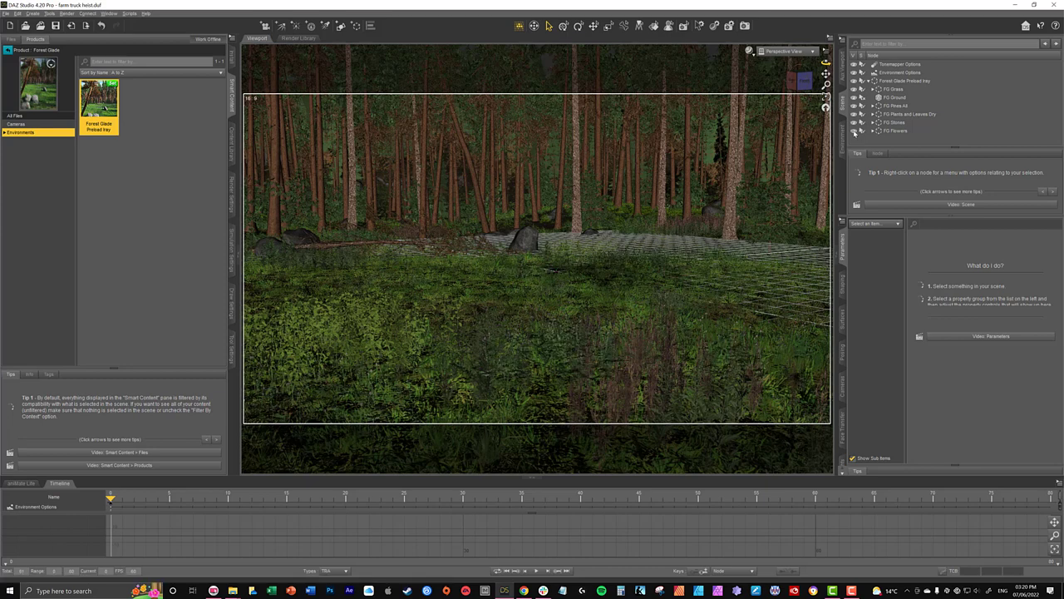
click(854, 122)
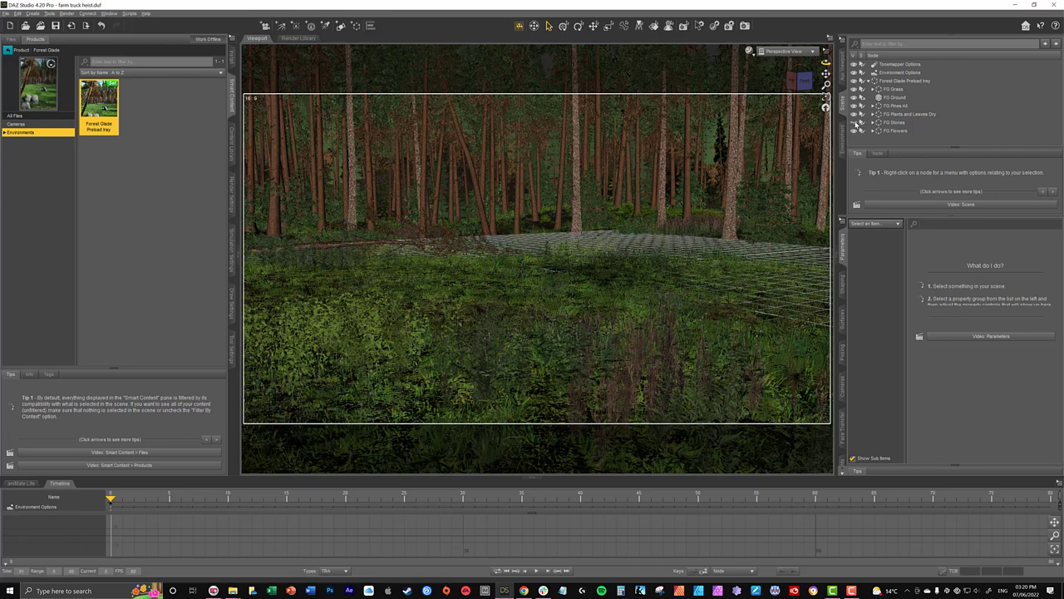
click(853, 122)
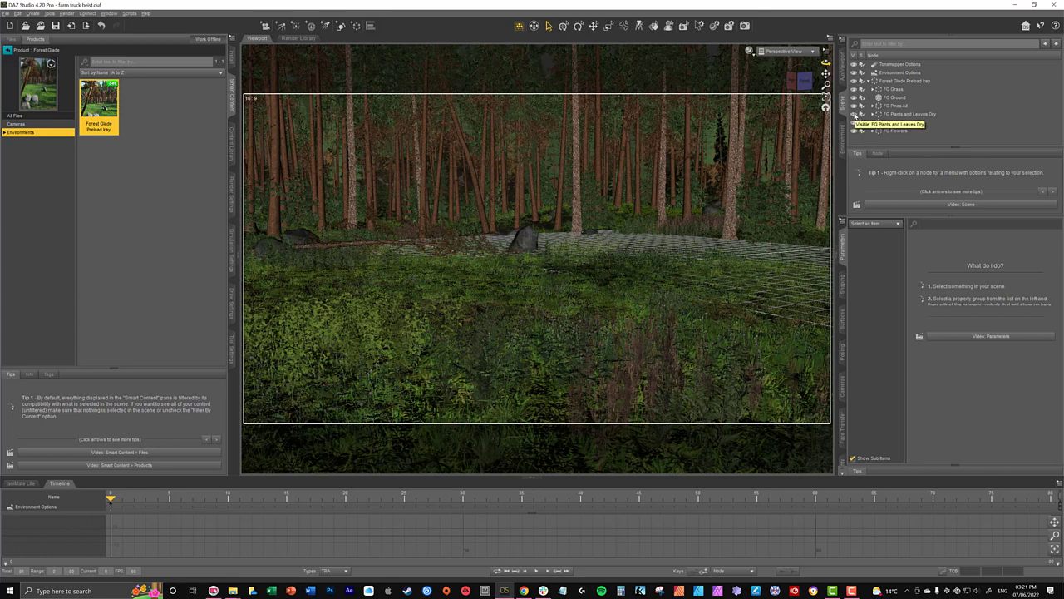
click(854, 114)
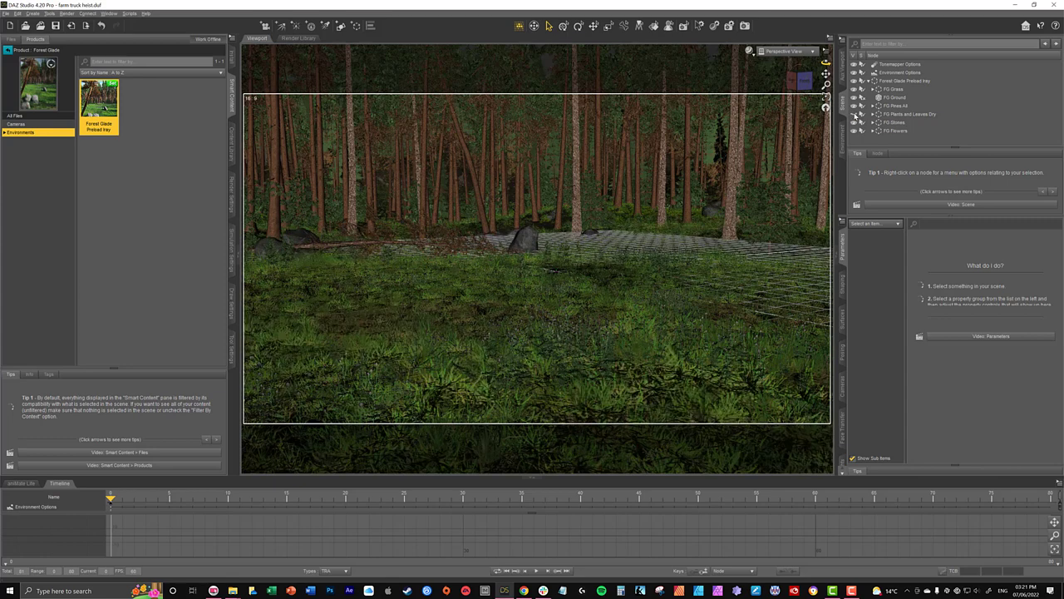
click(854, 114)
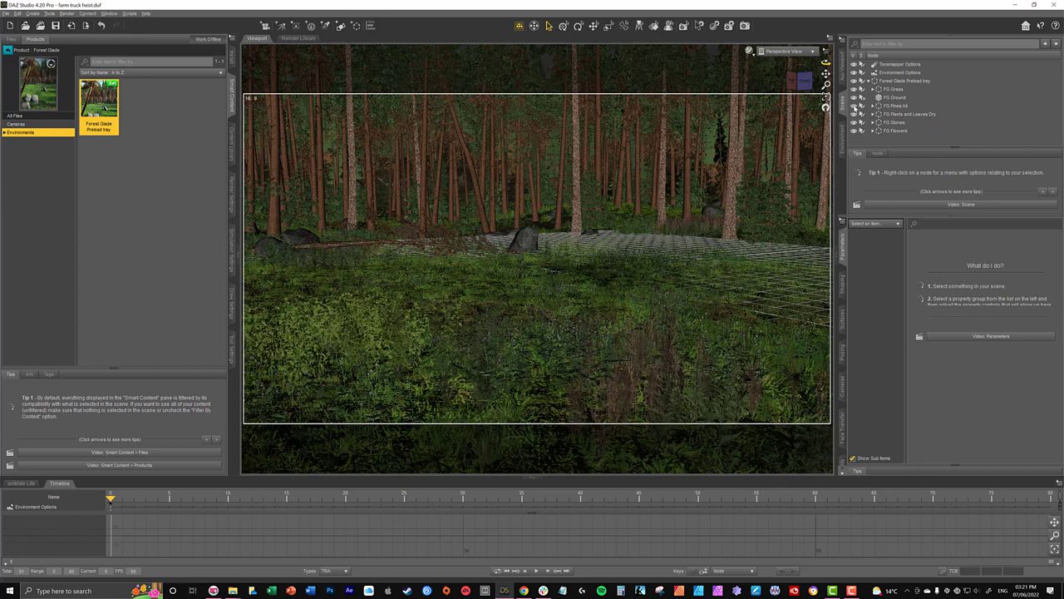
Toggle the visibility of the FG Pines All group off and on to compare the scene with and without trees
click(853, 105)
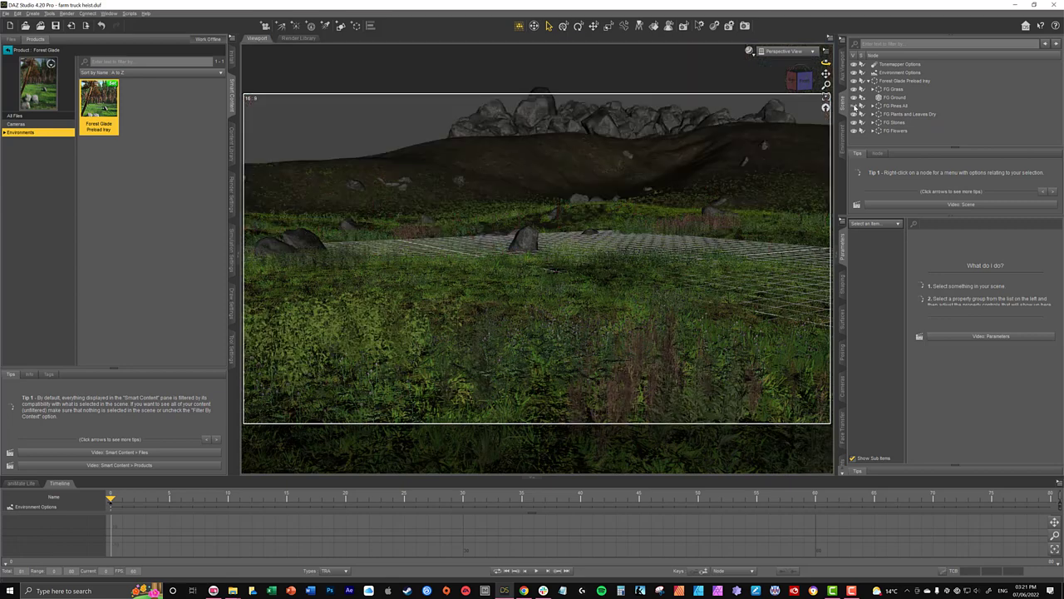
click(853, 105)
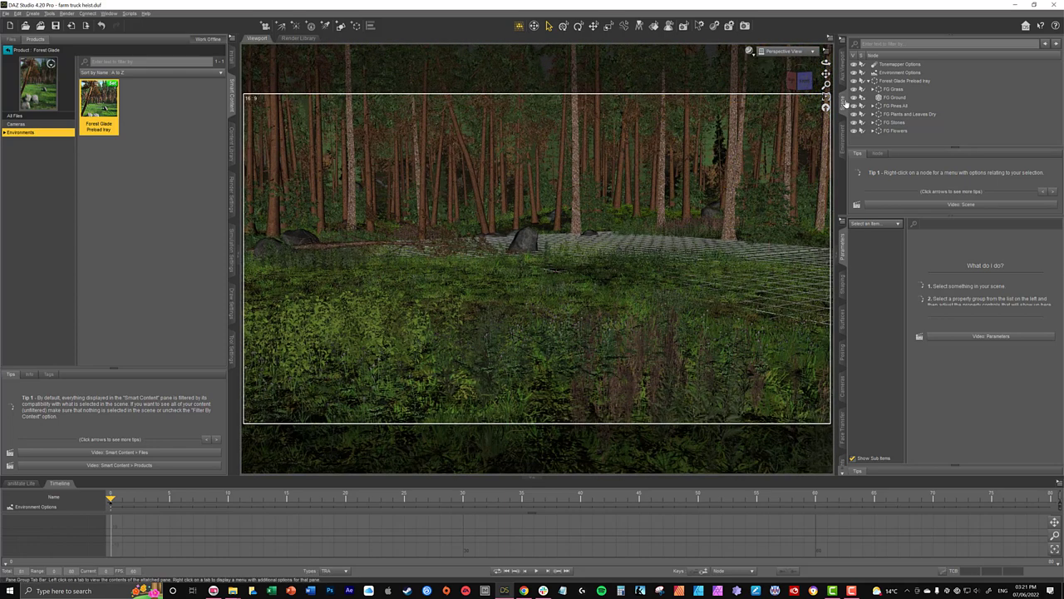
click(854, 106)
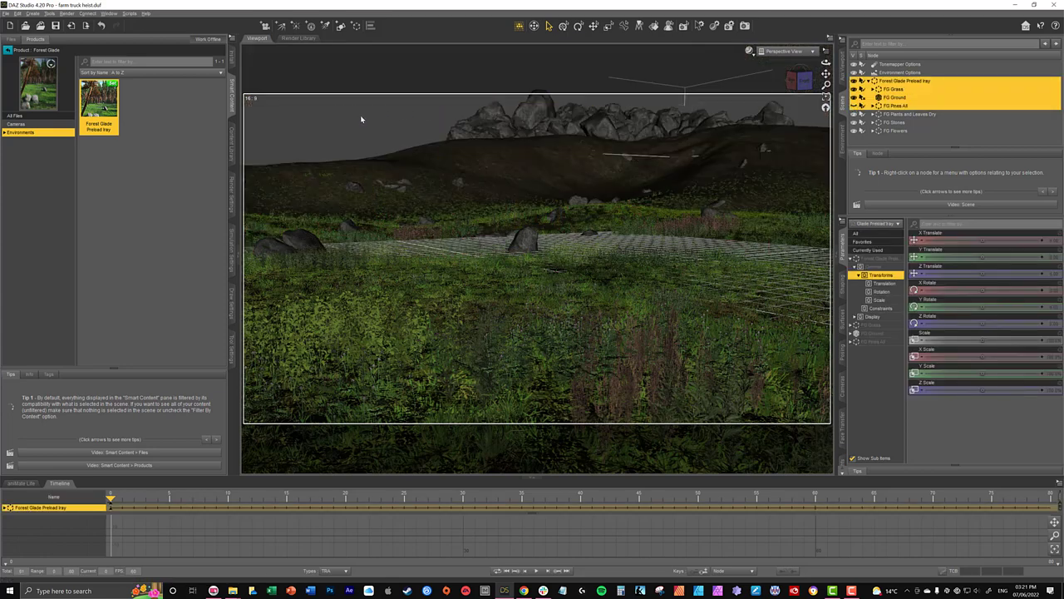
click(855, 107)
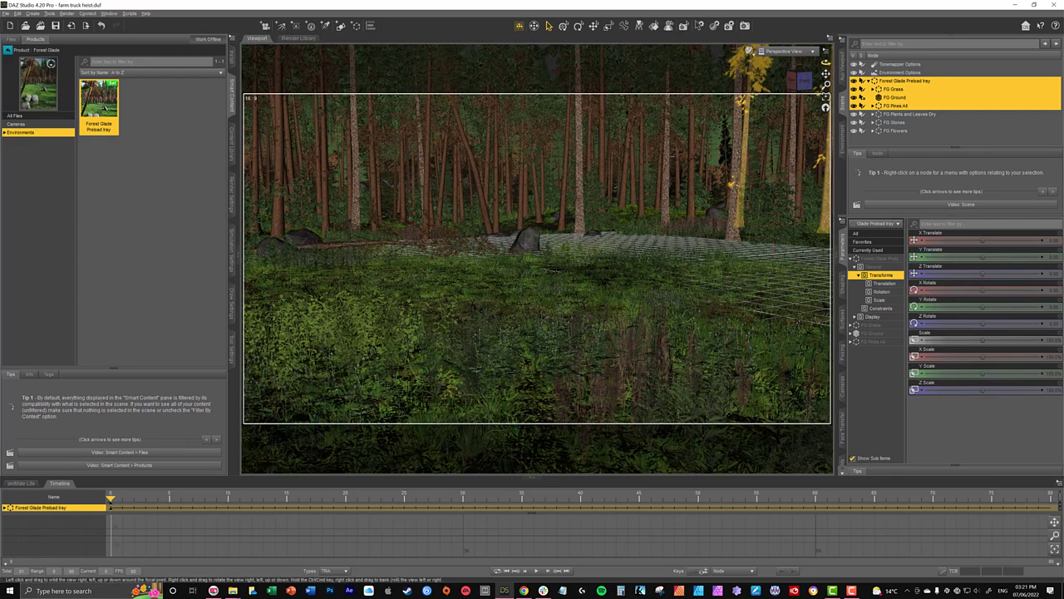
Preview the forest scene with the NVIDIA Iray draw style, and return the viewport to Texture Shaded
drag(811, 73, 813, 74)
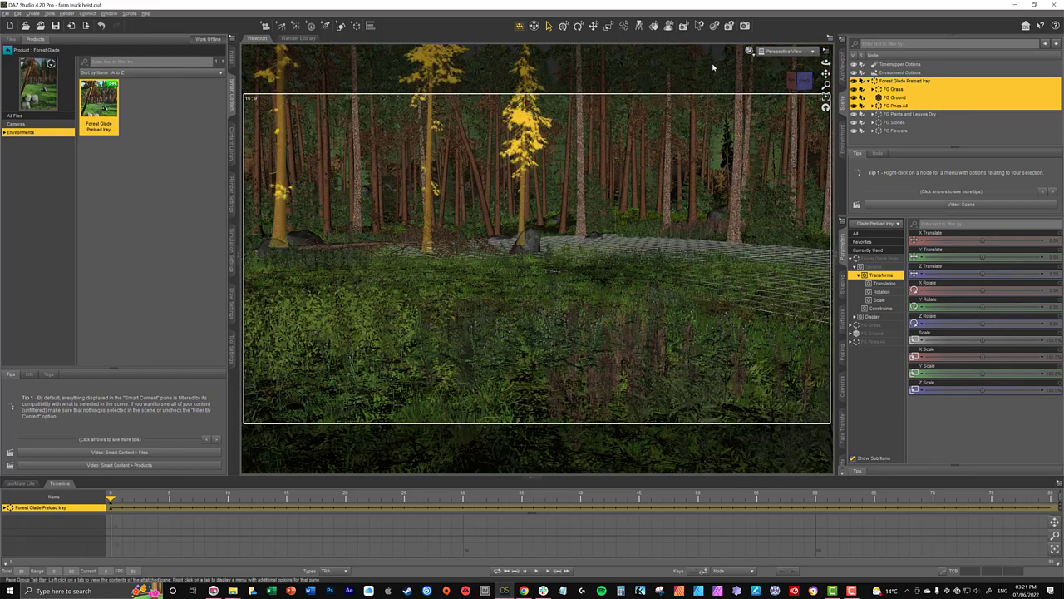
click(751, 53)
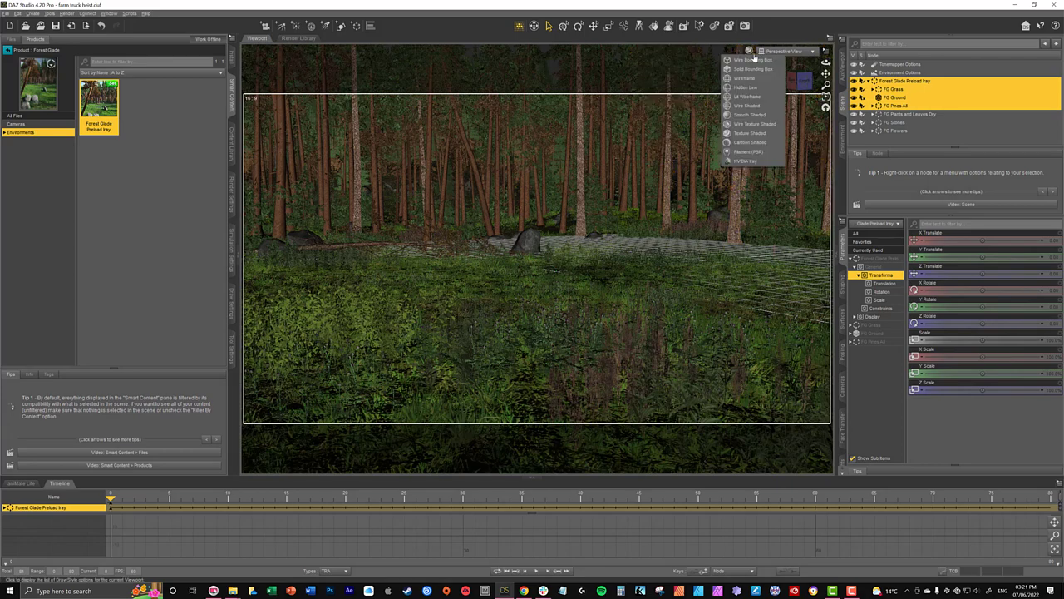
click(749, 163)
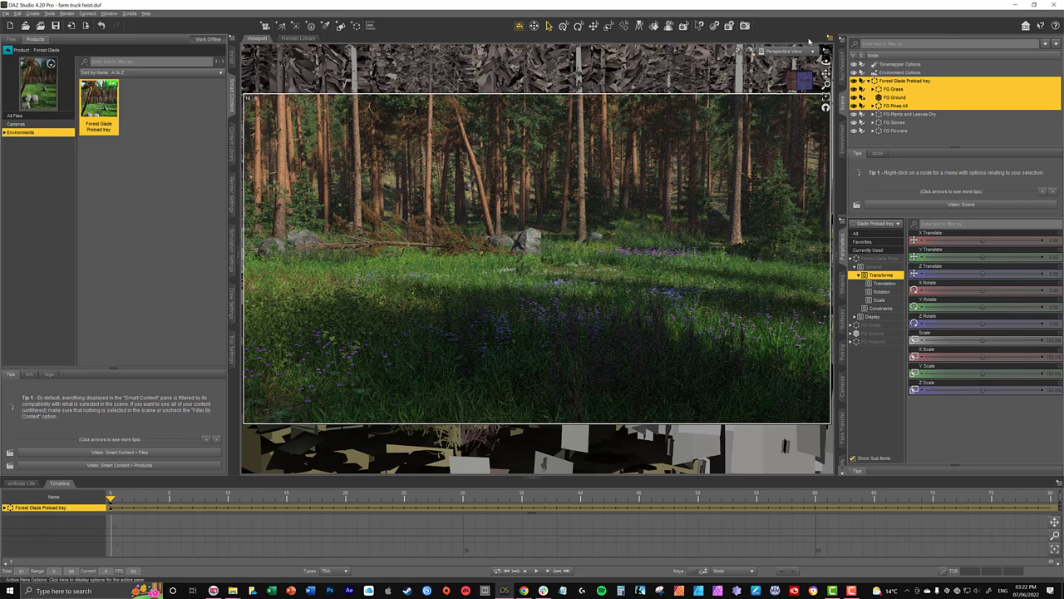
click(752, 51)
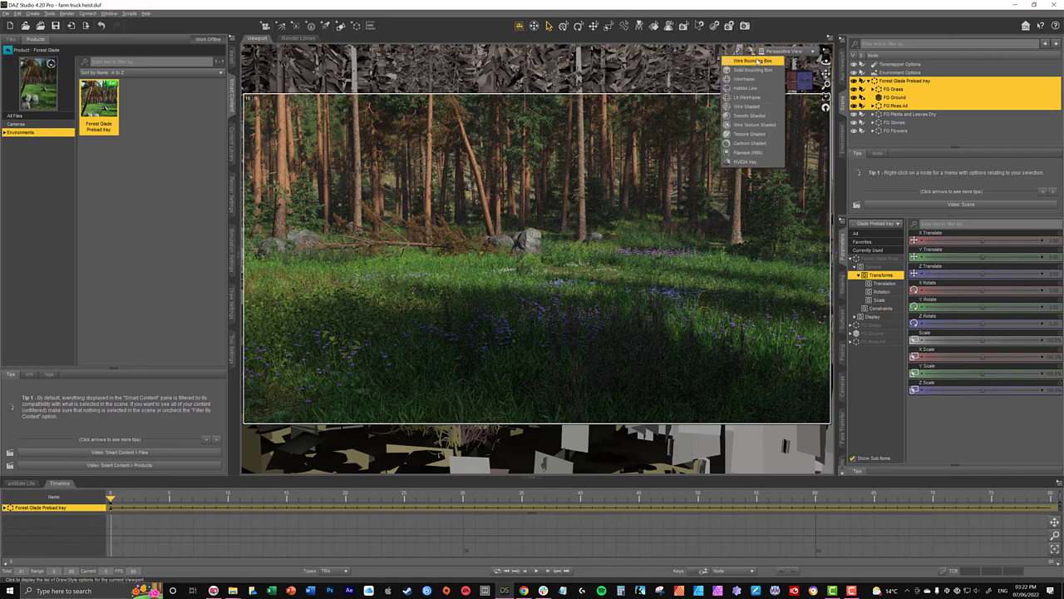
click(754, 135)
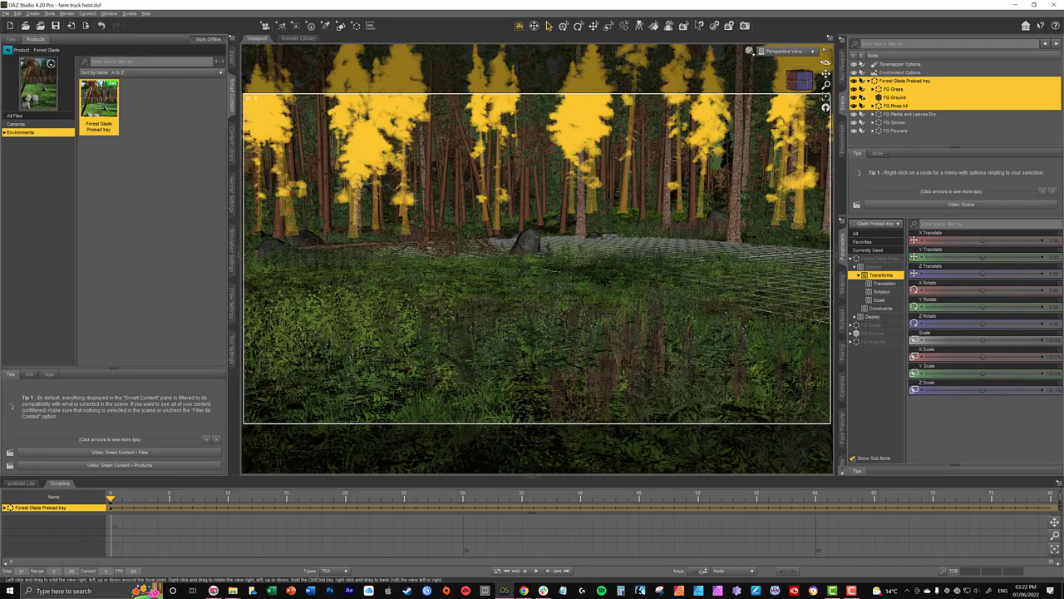
Open the Daenestra for Angharad 8 product from the Figures category and load the Daenestra figure into the scene
drag(826, 63, 825, 76)
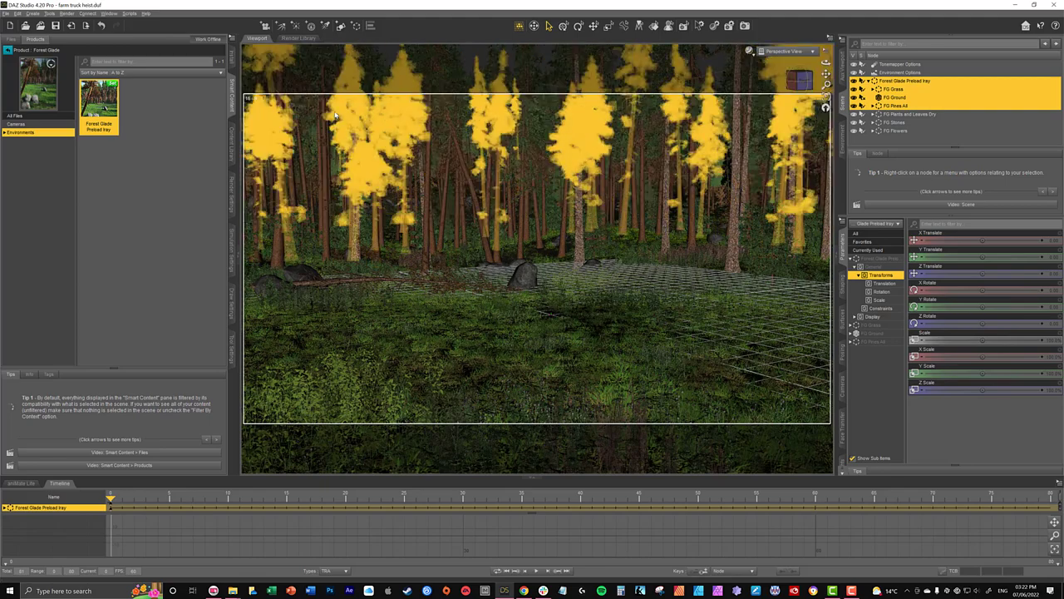
click(173, 130)
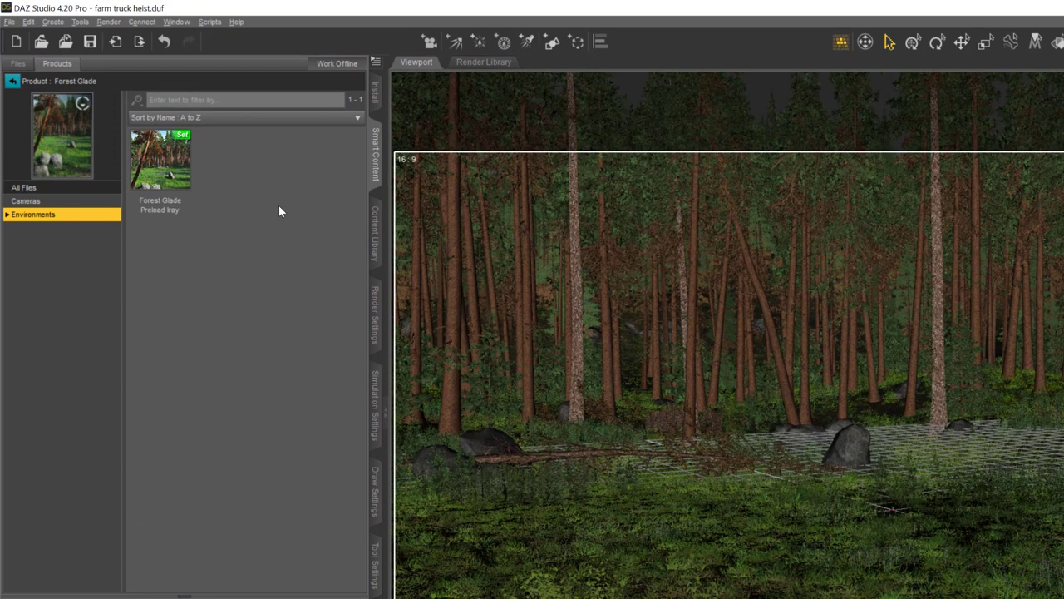
click(14, 82)
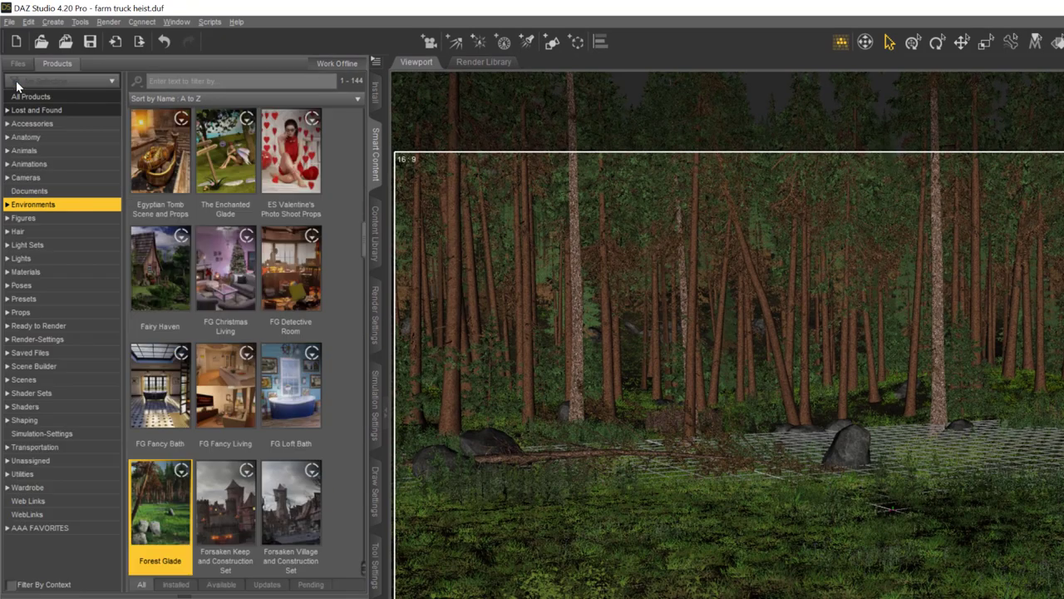
click(39, 220)
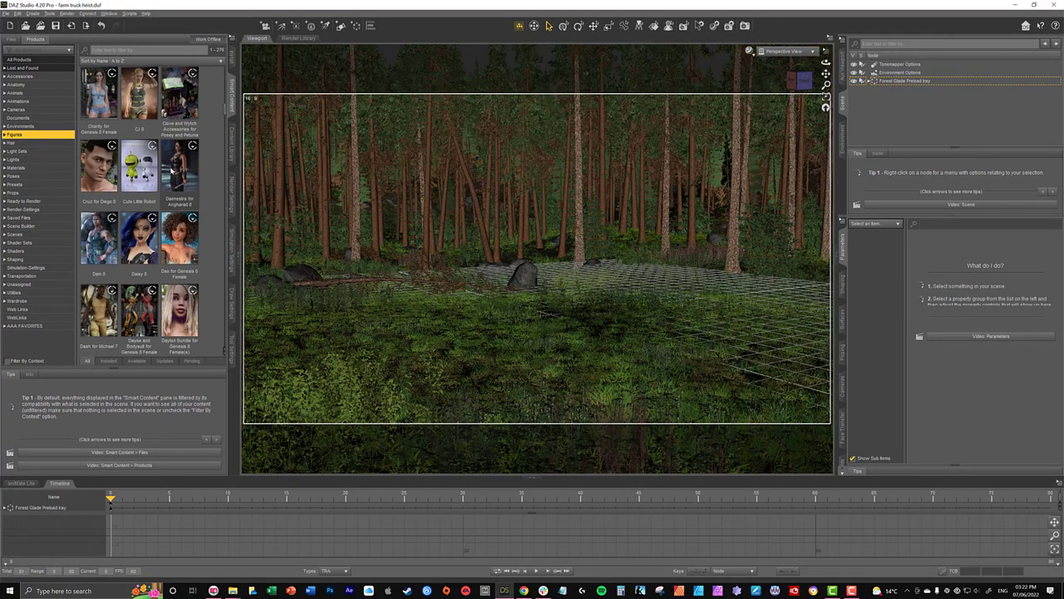
click(173, 162)
double_click(107, 123)
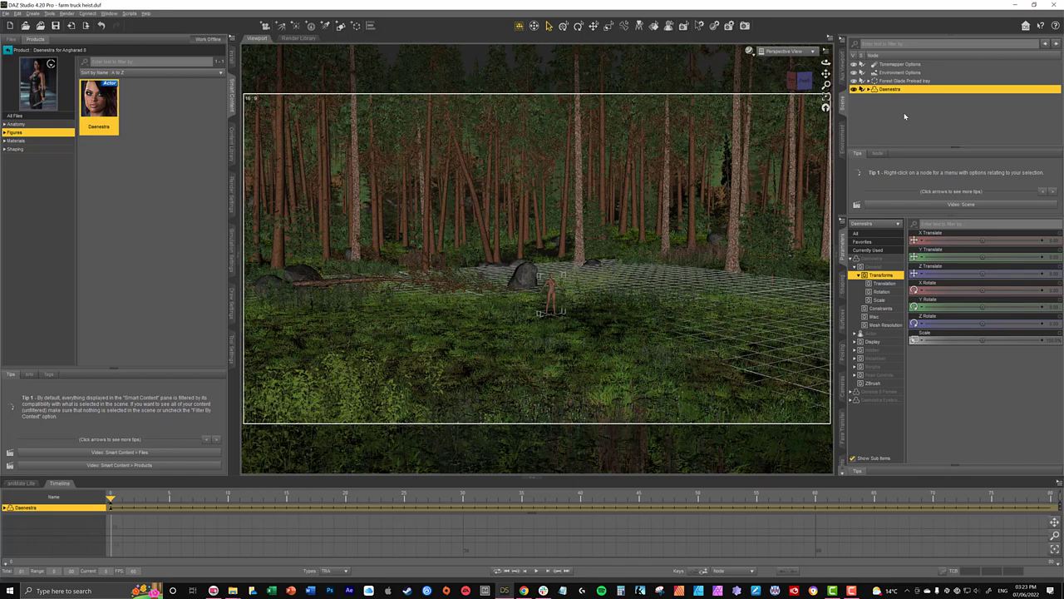
Merge the "witch 1" file from the MESSING AROUND folder into the current forest scene
click(904, 112)
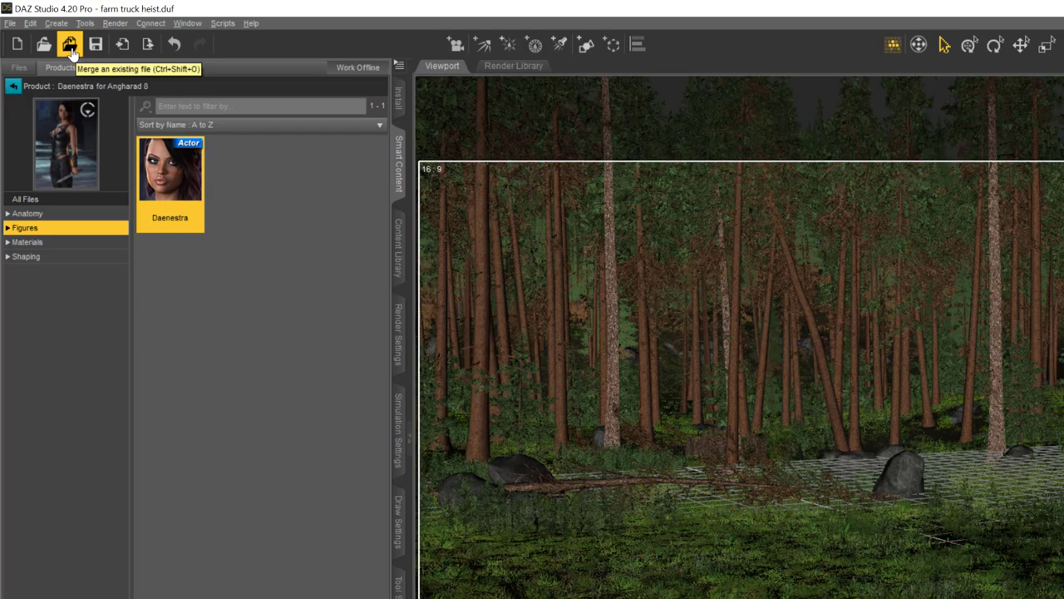
click(10, 23)
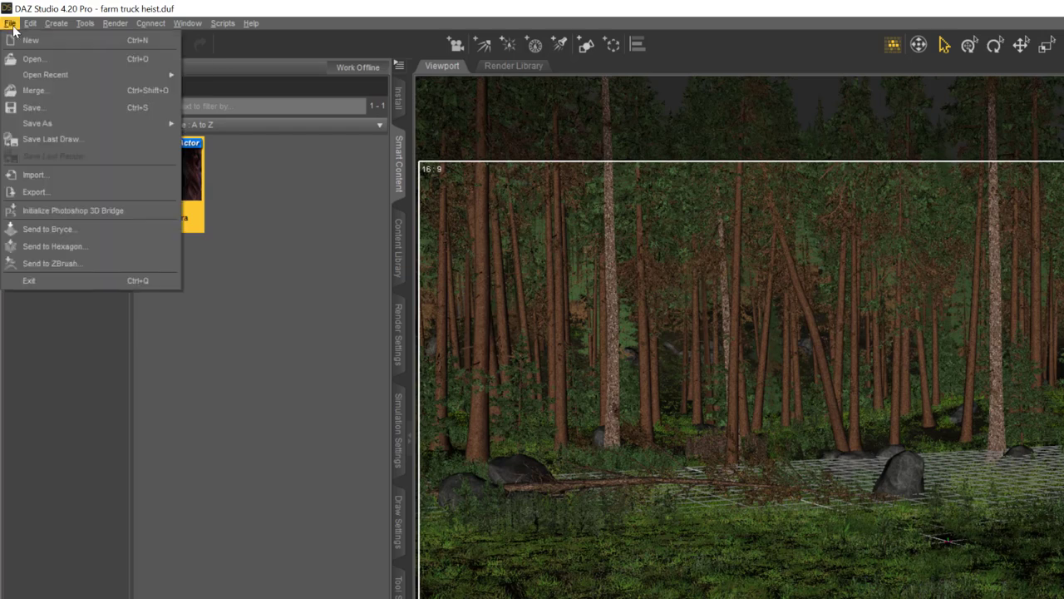
click(54, 92)
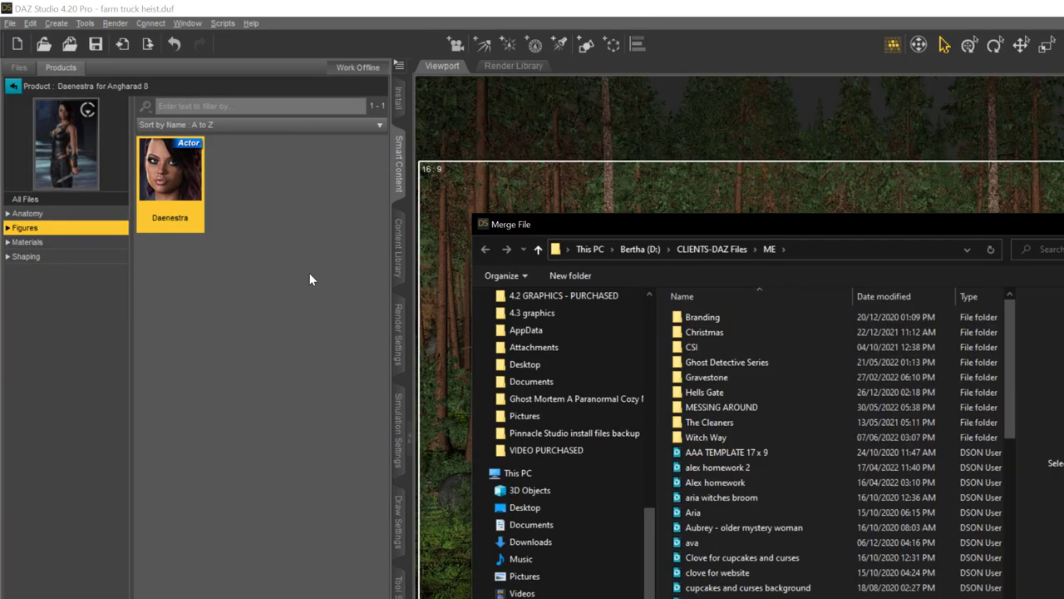
double_click(755, 407)
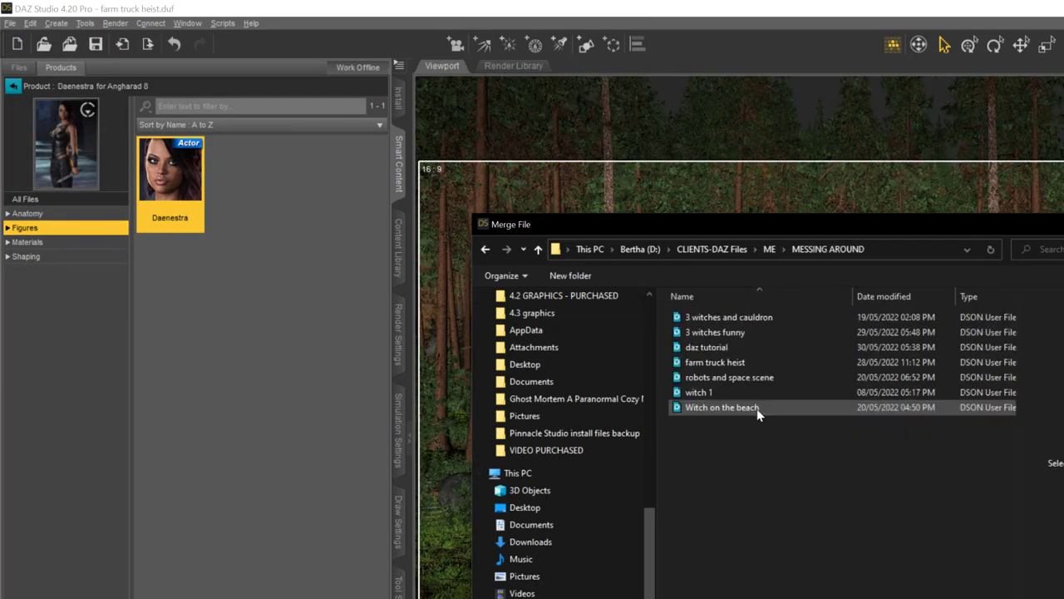
click(759, 394)
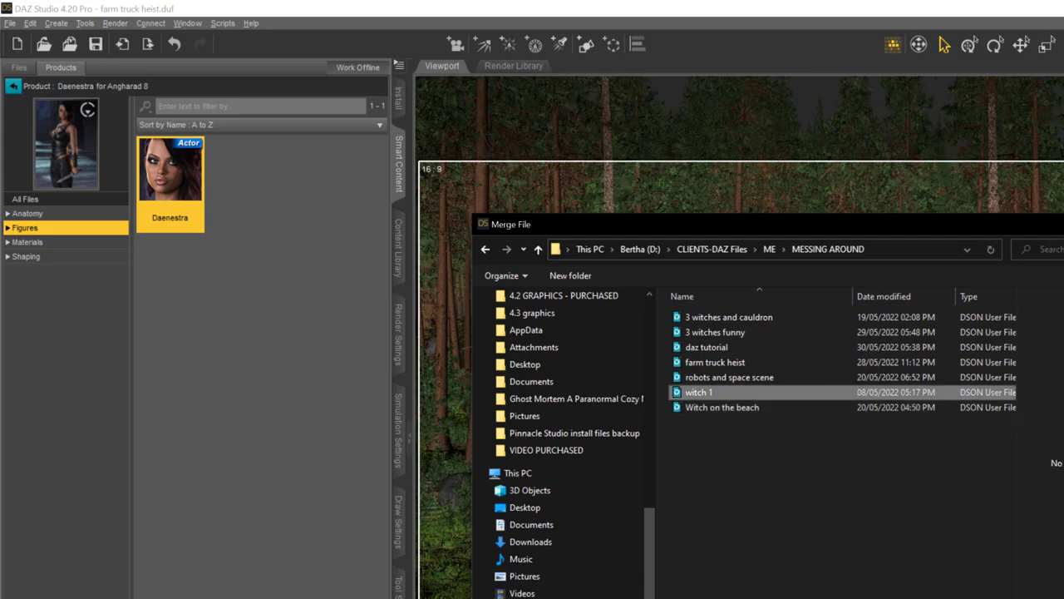
key(Return)
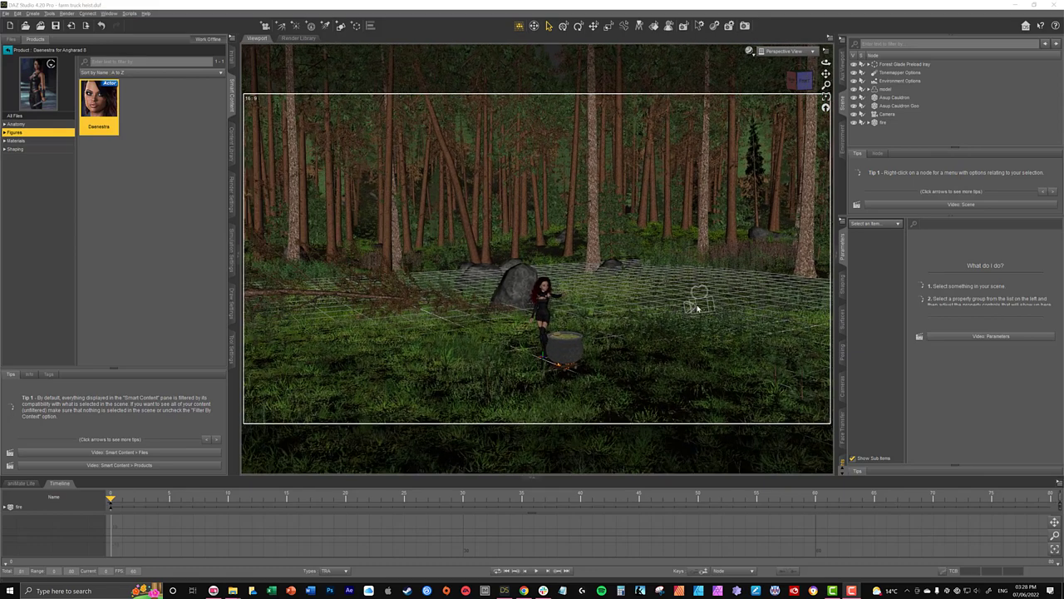
View the scene through the merged Camera and reframe it so the witch and cauldron stand on the right side of the shot
click(898, 115)
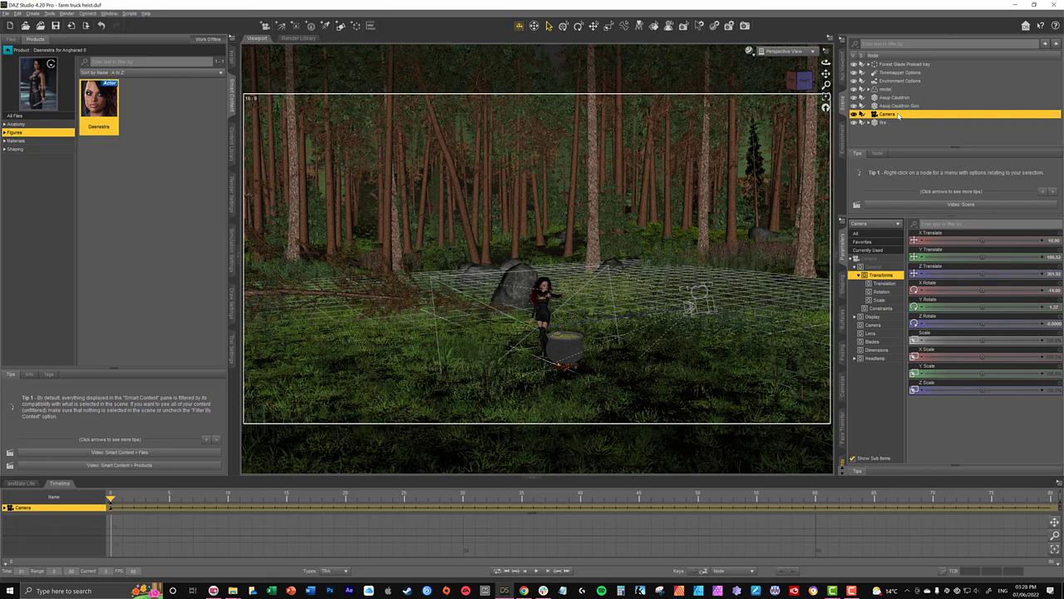
click(813, 52)
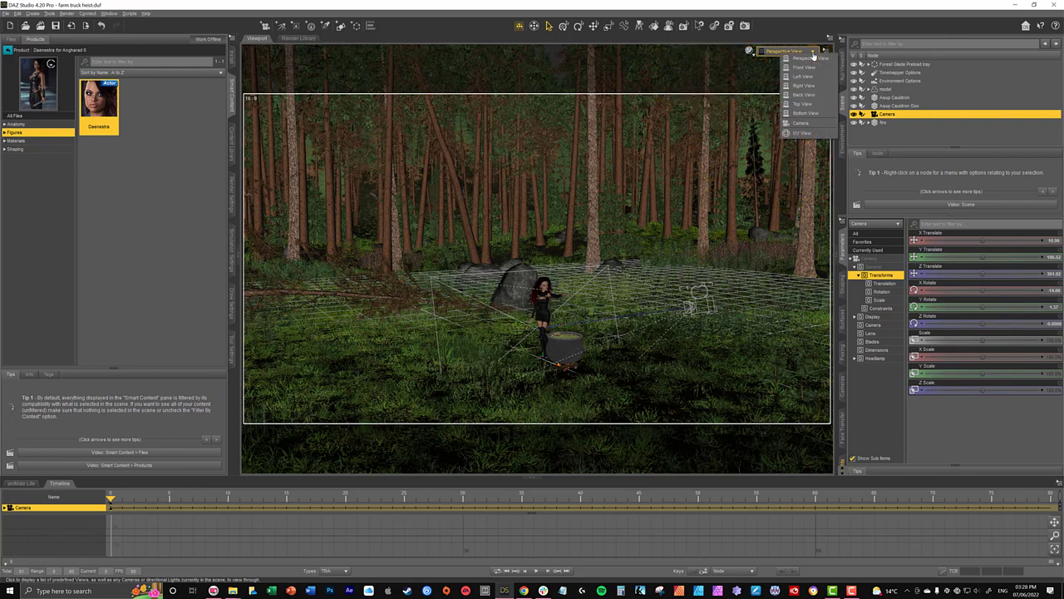
click(803, 123)
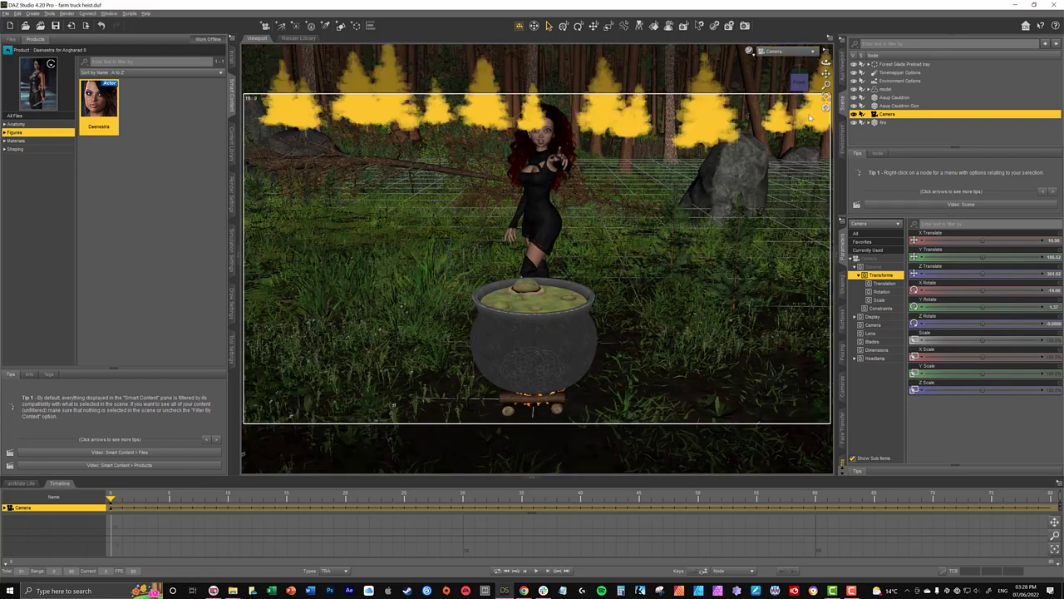
drag(826, 64, 746, 255)
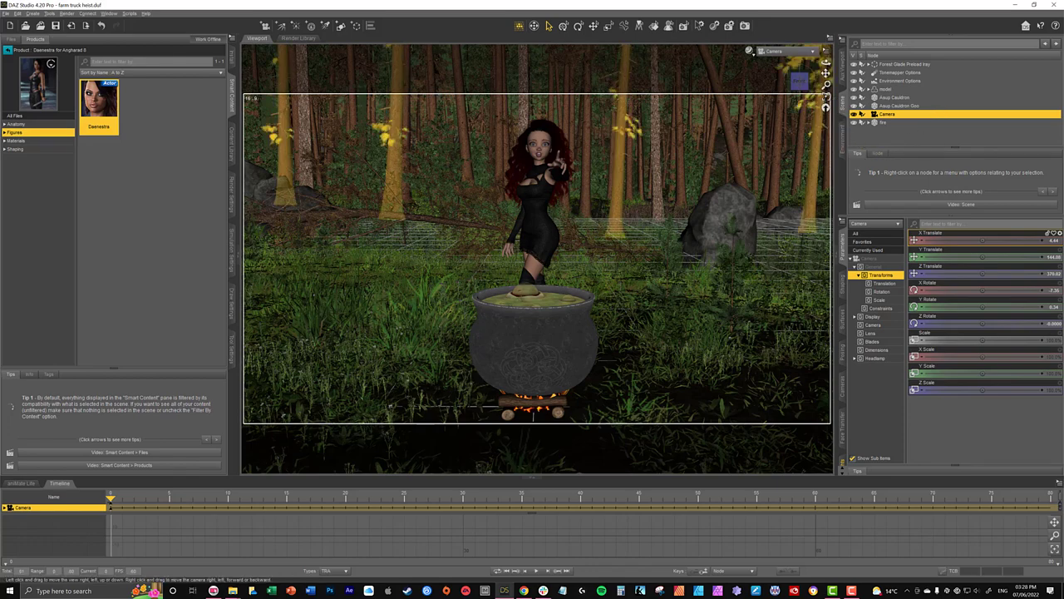
drag(826, 73, 826, 107)
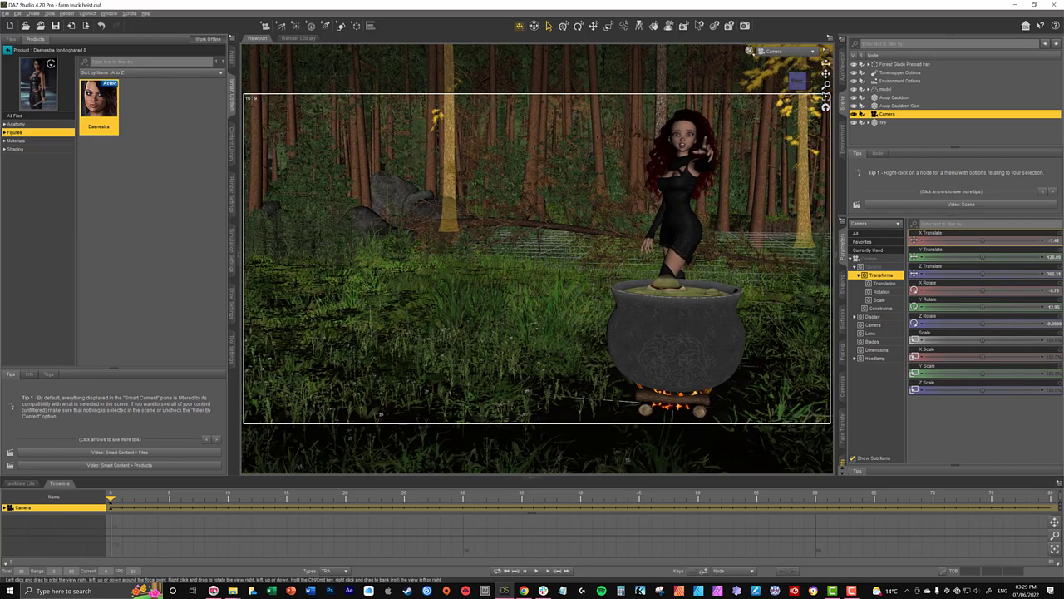
Select the witch's head and set its Bend to about 7.63
click(682, 132)
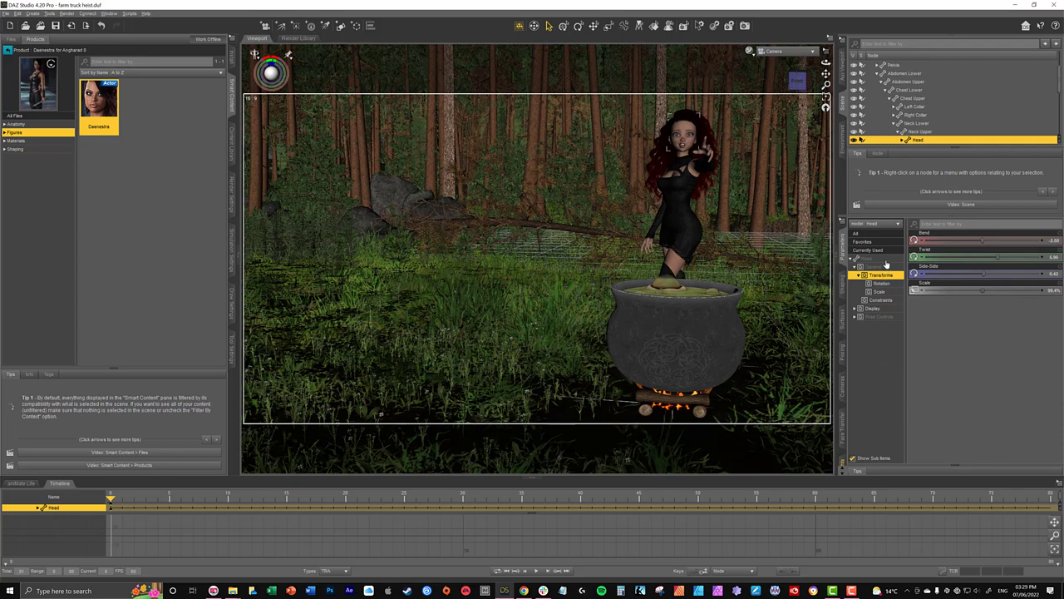
click(883, 259)
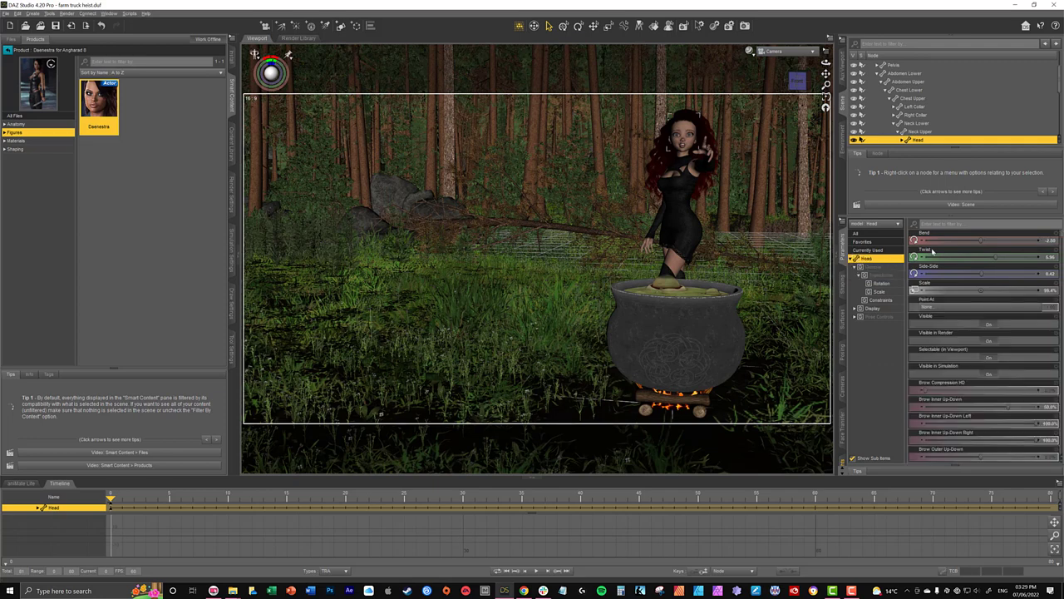
drag(980, 240, 990, 244)
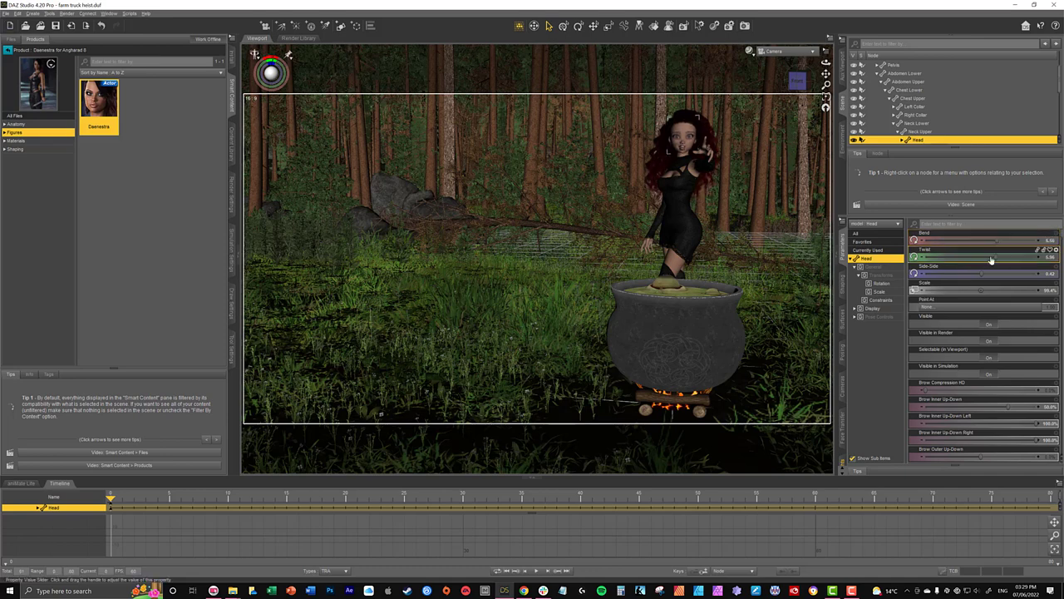
drag(999, 240, 1001, 240)
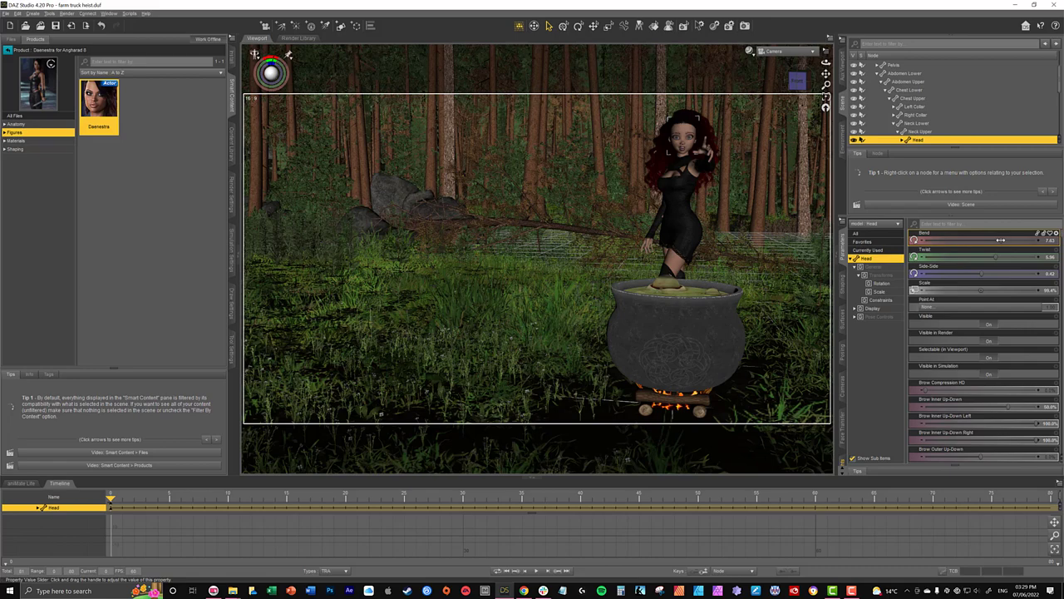
Preview the camera view with the NVIDIA Iray draw style and turn on Draw Ground in the Environment render settings
click(751, 53)
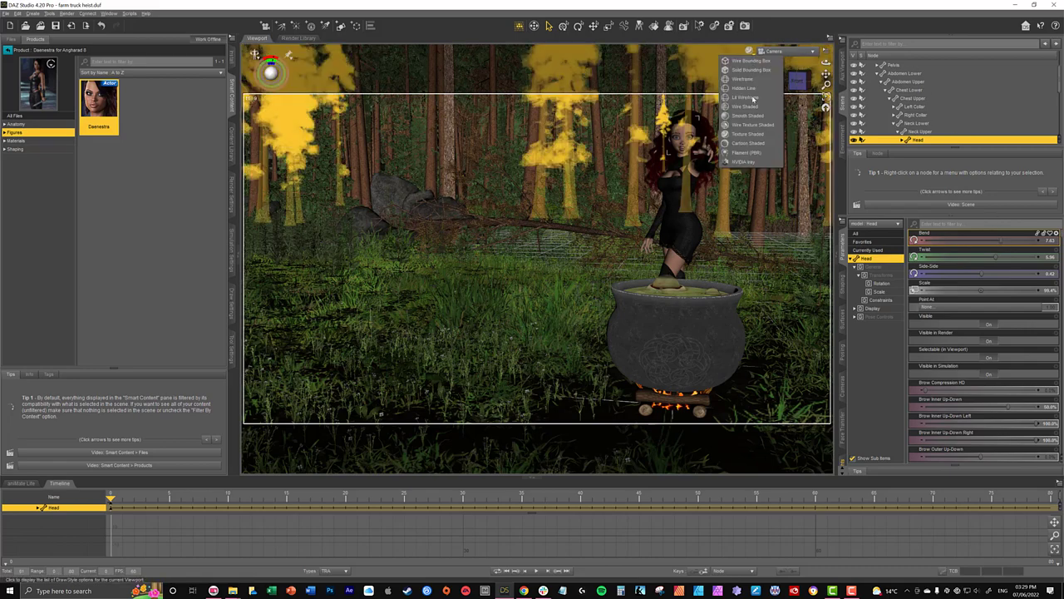
click(752, 162)
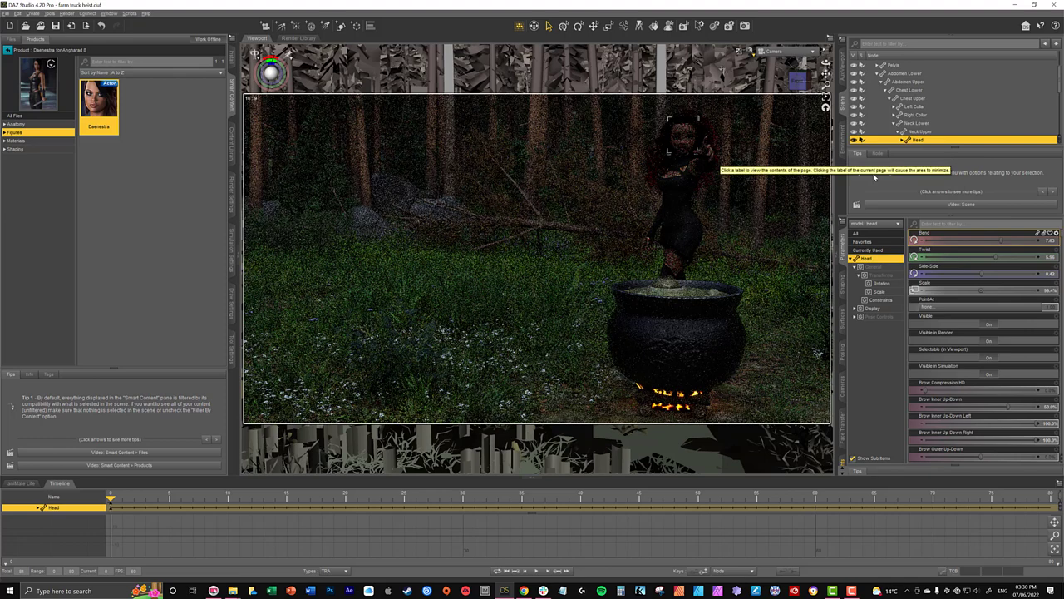
click(232, 199)
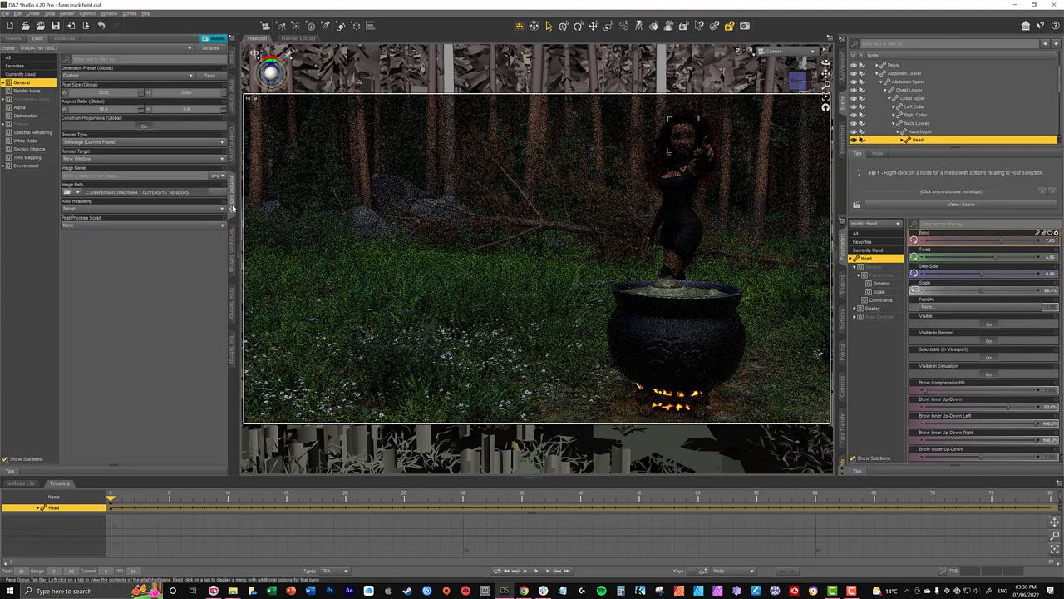
click(33, 165)
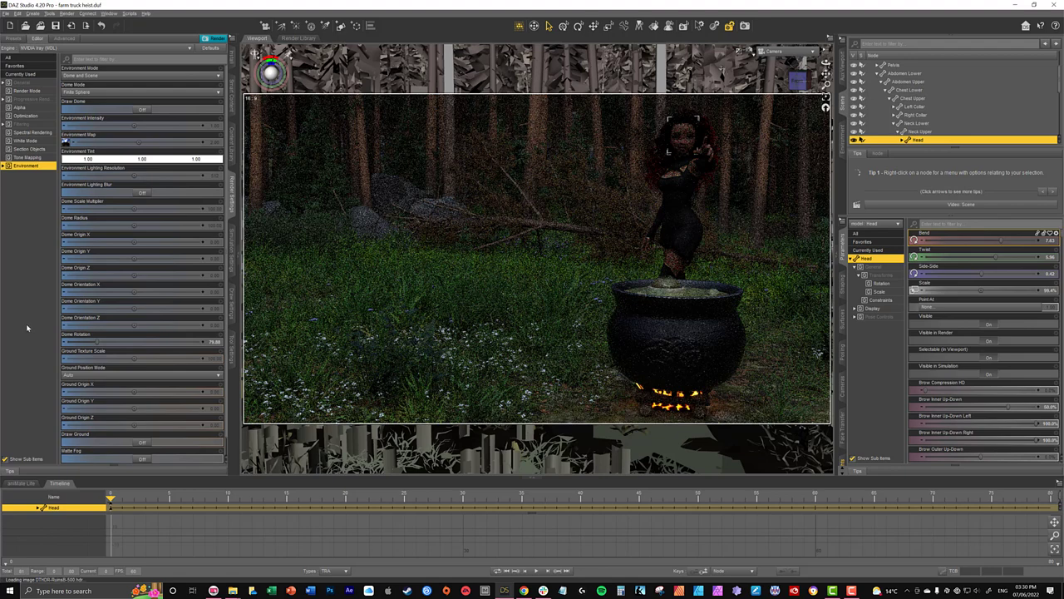
click(140, 443)
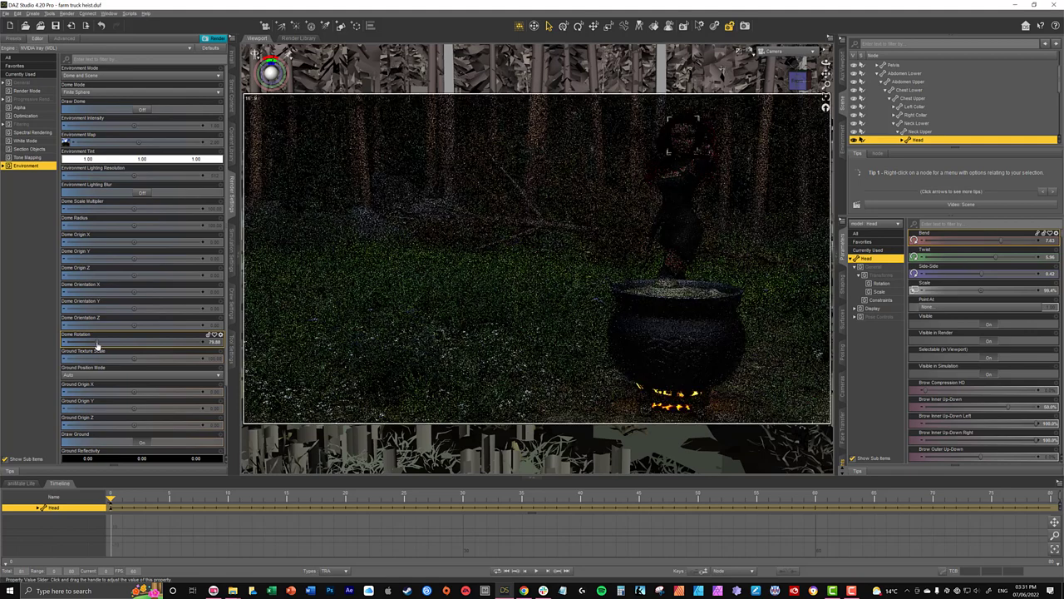
Rotate the environment lighting by setting Dome Rotation to about 213.75
mouse_move(96, 341)
drag(97, 342, 120, 341)
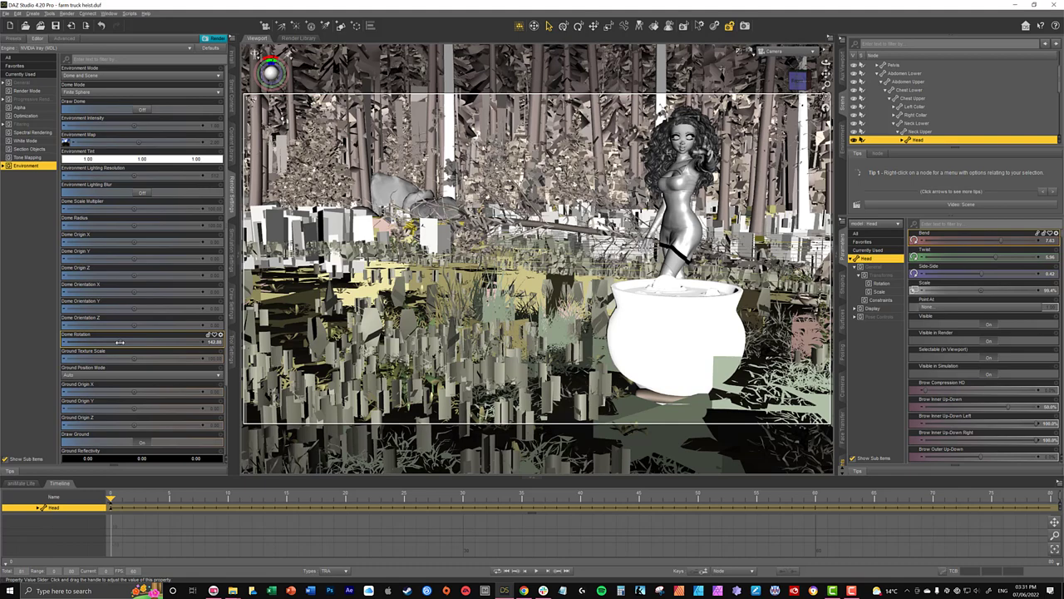
drag(120, 341, 144, 342)
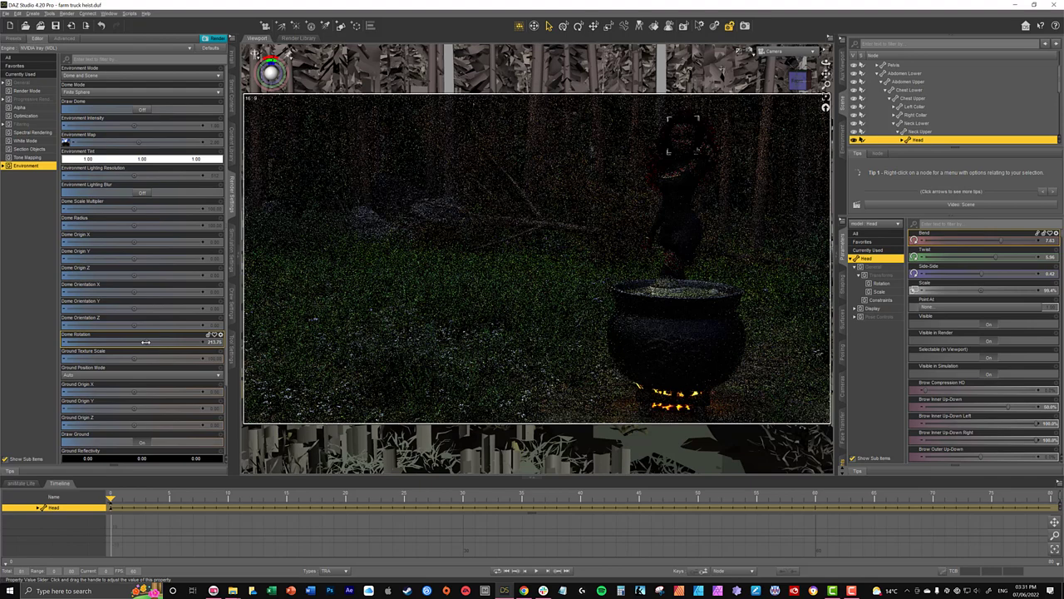
click(145, 342)
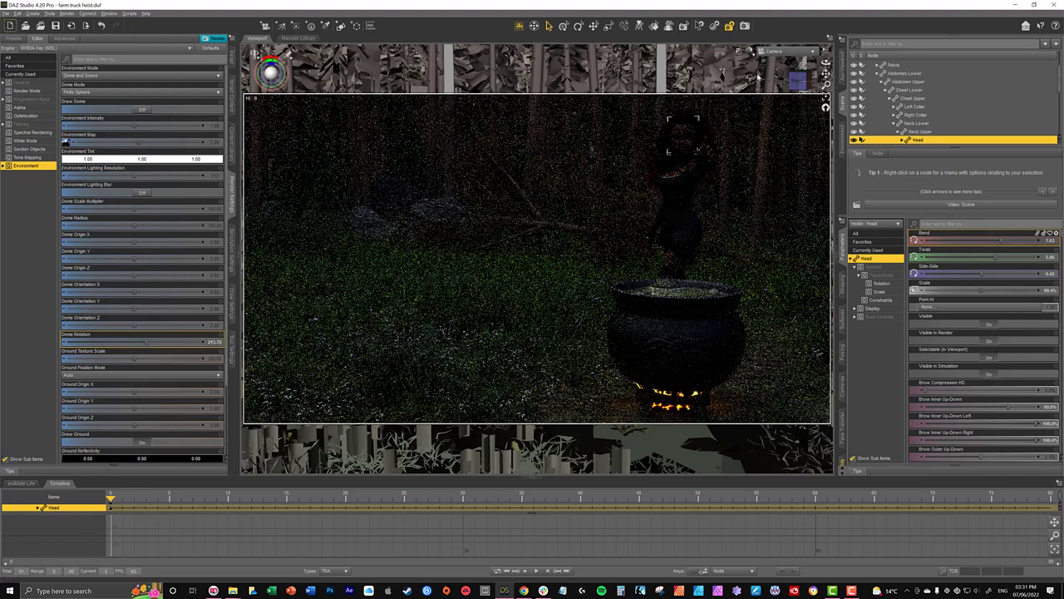
Select the Forest Glade Preload Iray group, filter the Environments products by "forest", and open the Forest Glade product
scroll(870, 73, up, 1)
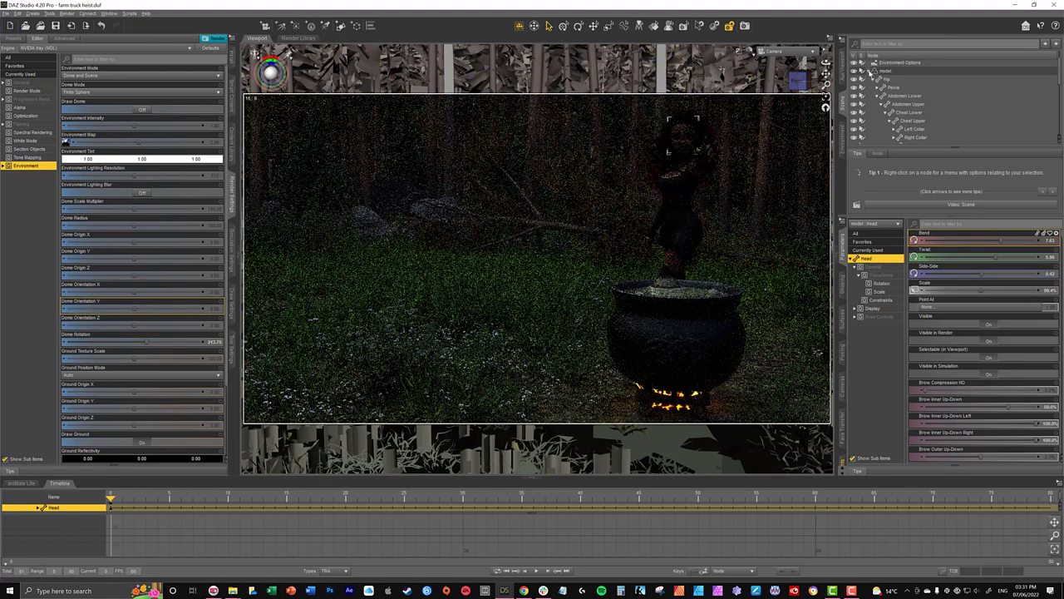
click(870, 71)
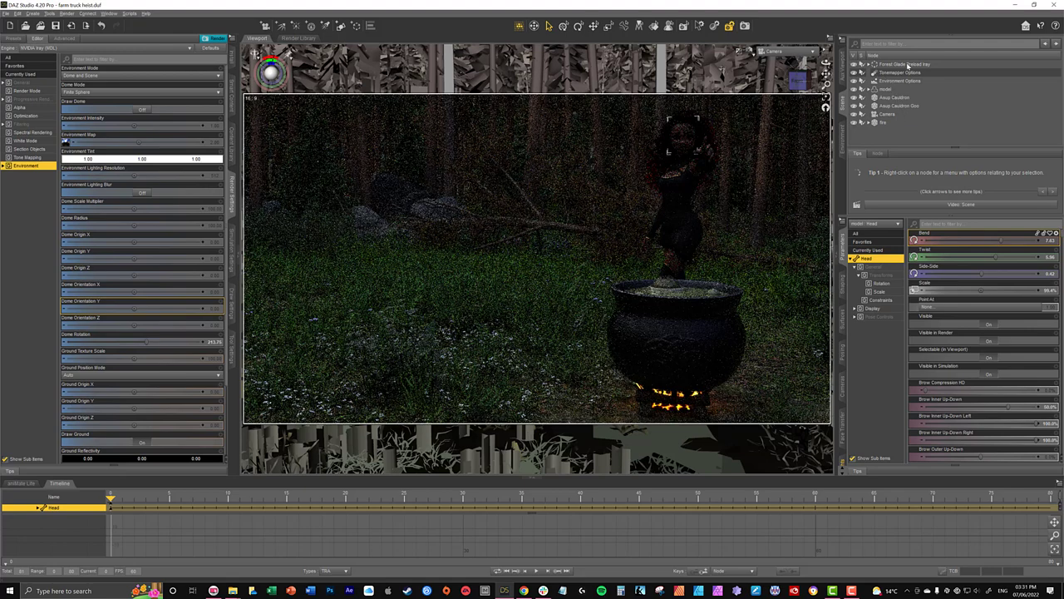
click(908, 64)
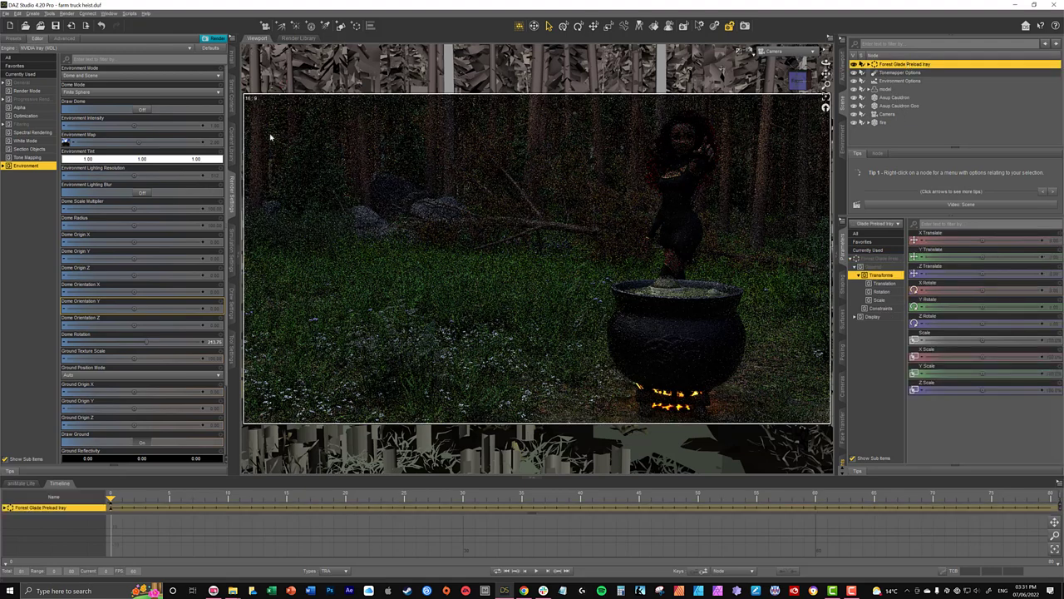
click(232, 104)
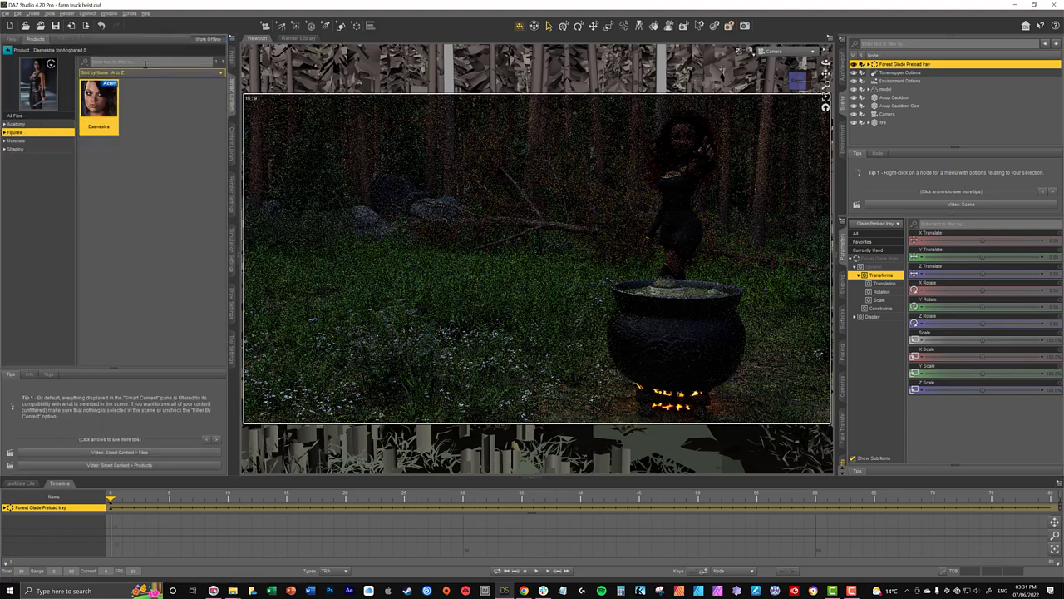
click(7, 51)
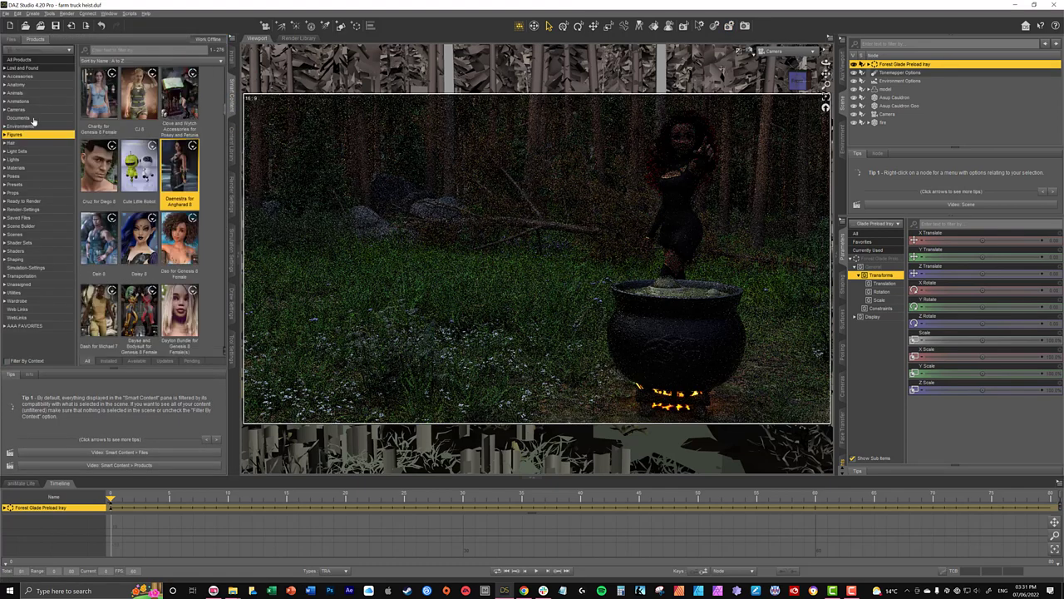
click(35, 126)
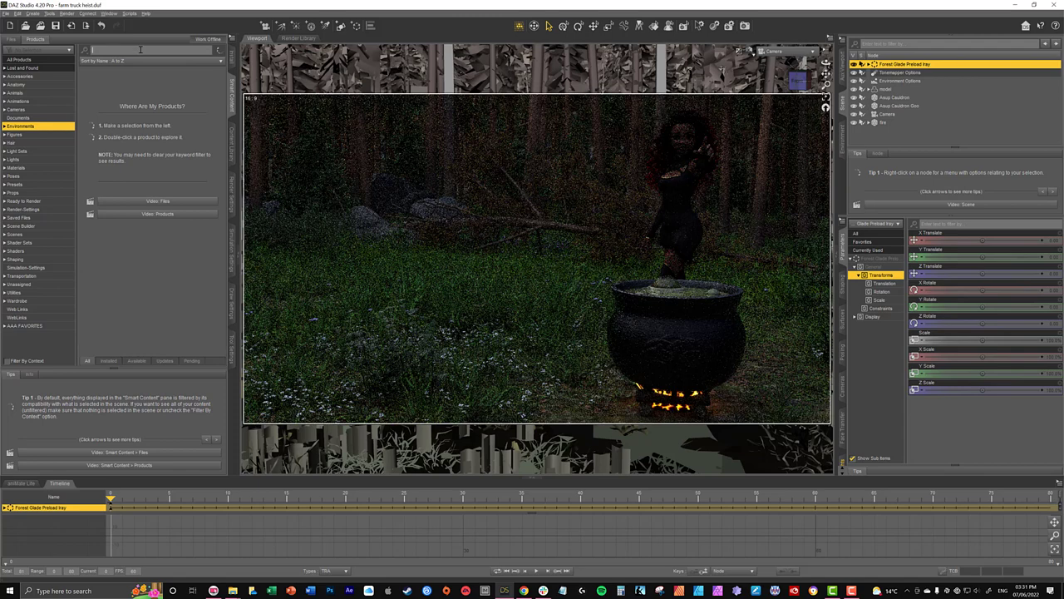
text(forest)
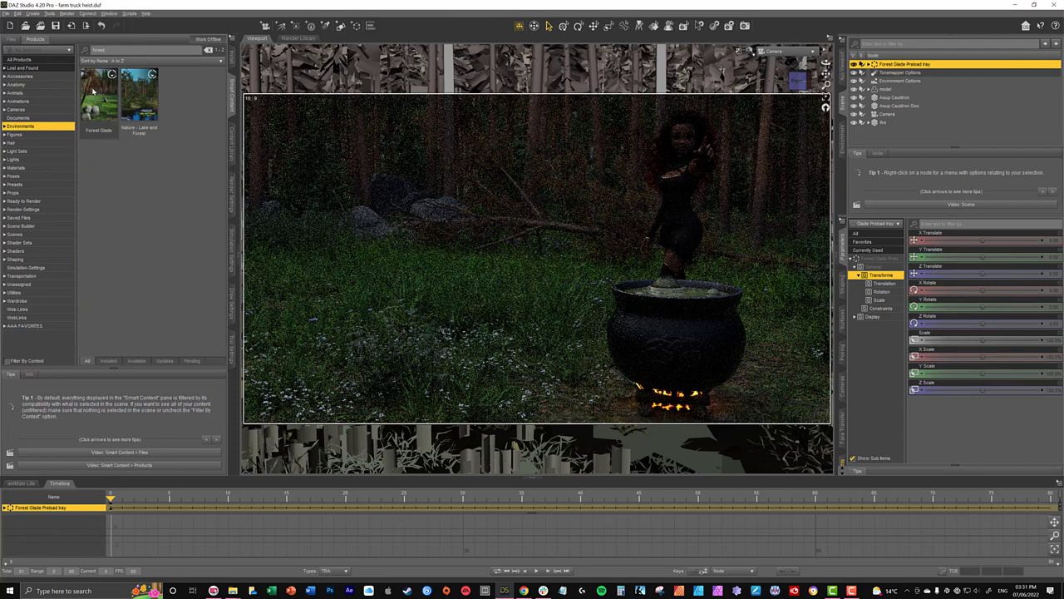
click(94, 93)
double_click(94, 93)
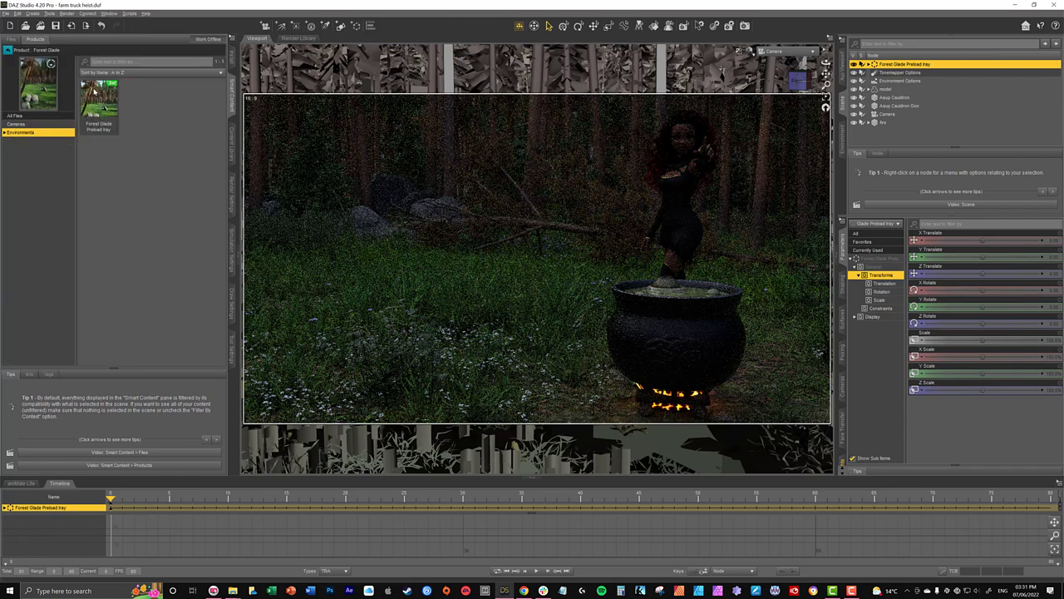
Browse the Forest Glade camera presets and load the FG Iray Light Camera 1 render preset
click(40, 123)
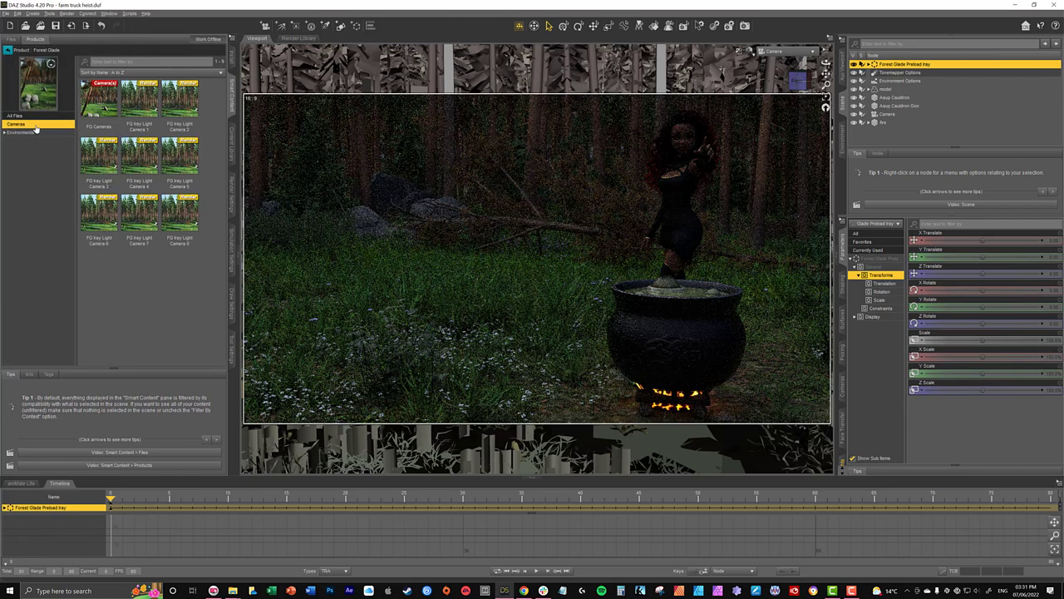
mouse_move(100, 91)
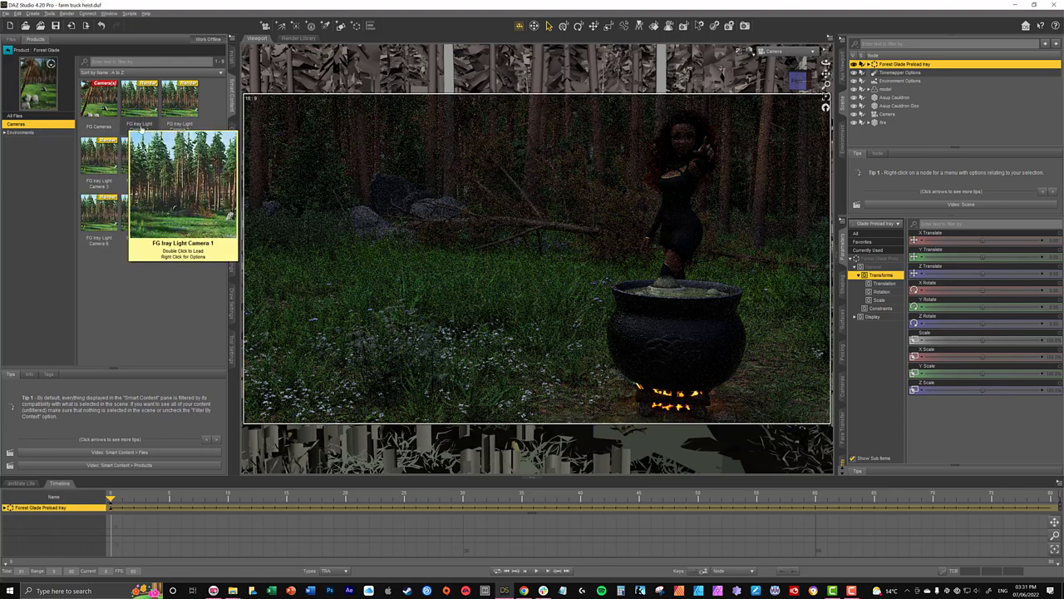
mouse_move(178, 128)
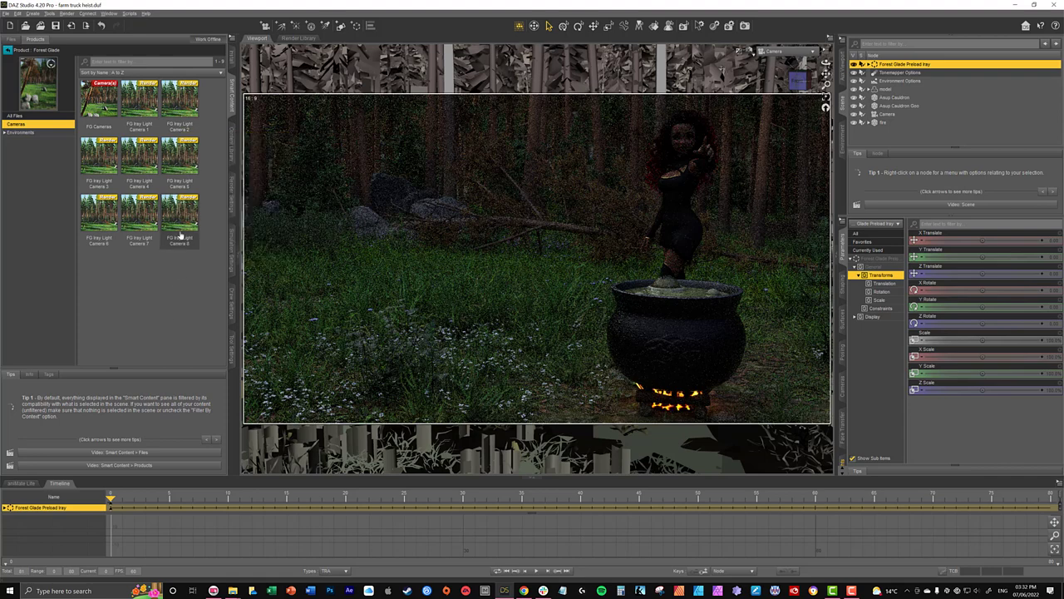
mouse_move(178, 223)
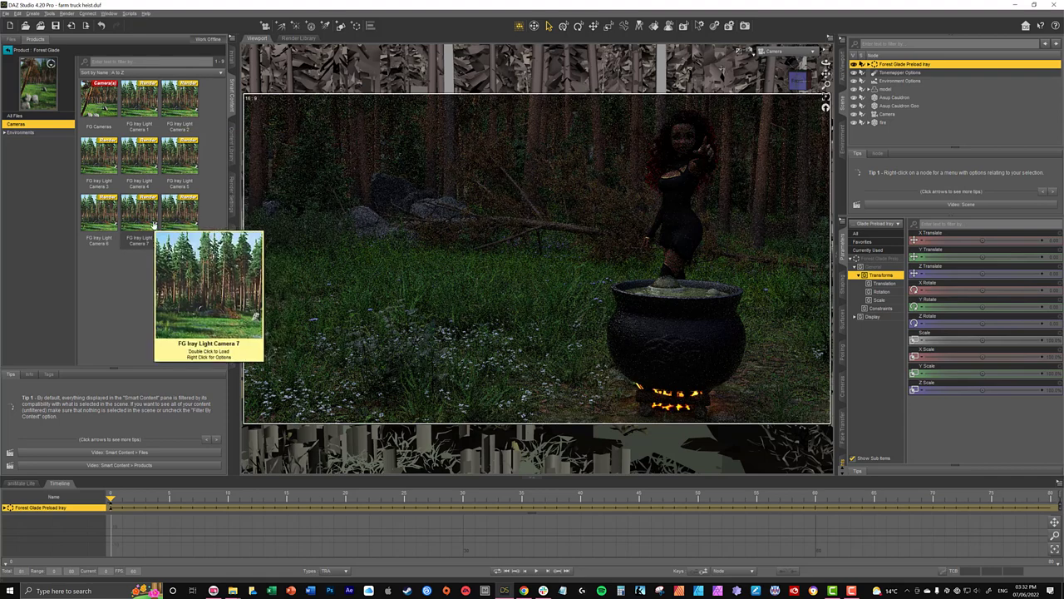
mouse_move(117, 225)
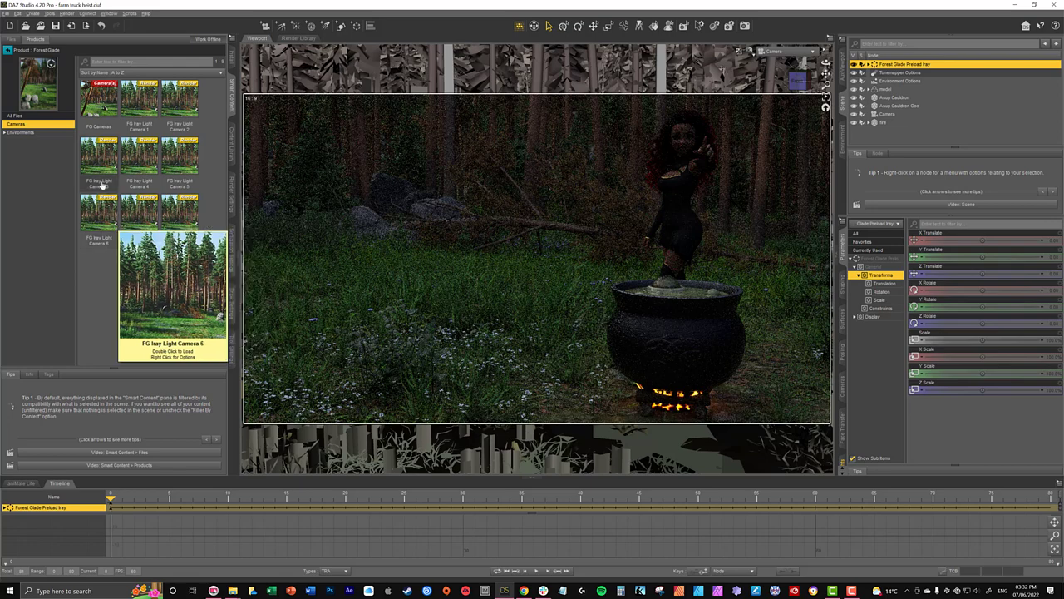
double_click(141, 99)
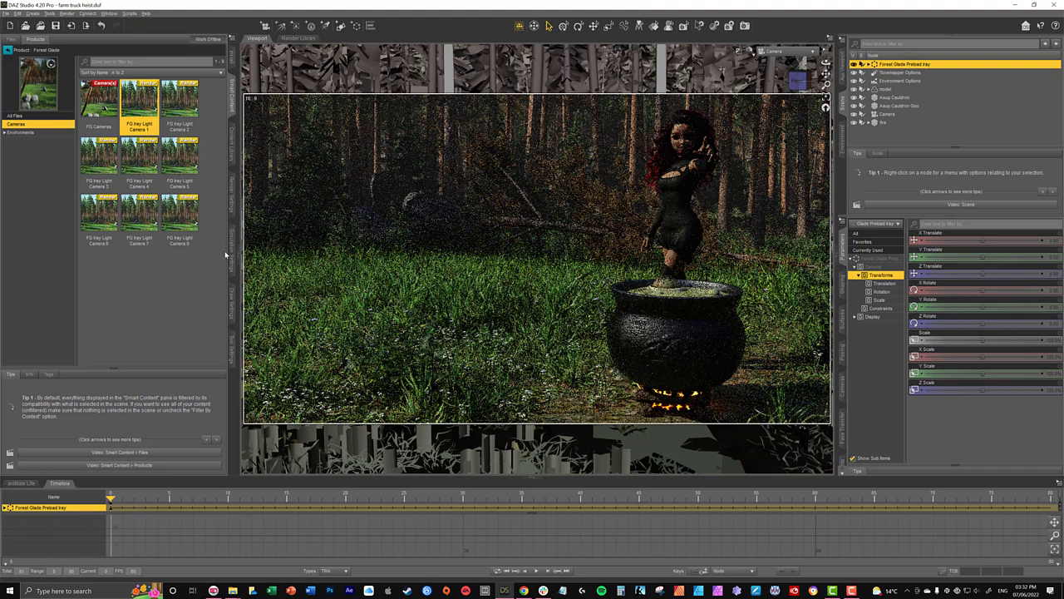
Review the Environment render settings and relight the glade by setting Dome Rotation to about 281.25
click(232, 201)
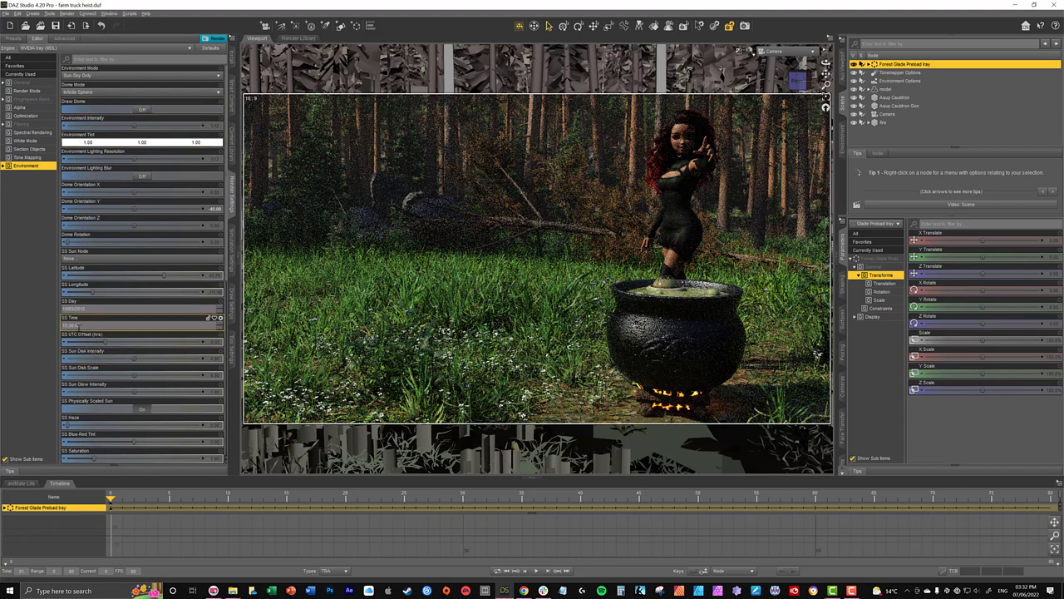
scroll(102, 312, down, 5)
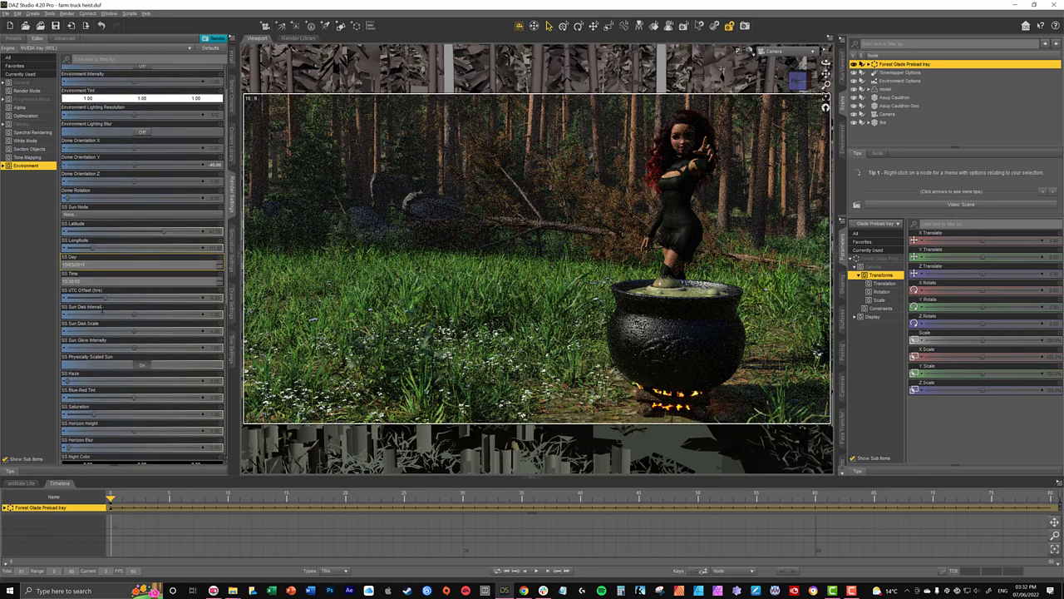
scroll(102, 311, down, 10)
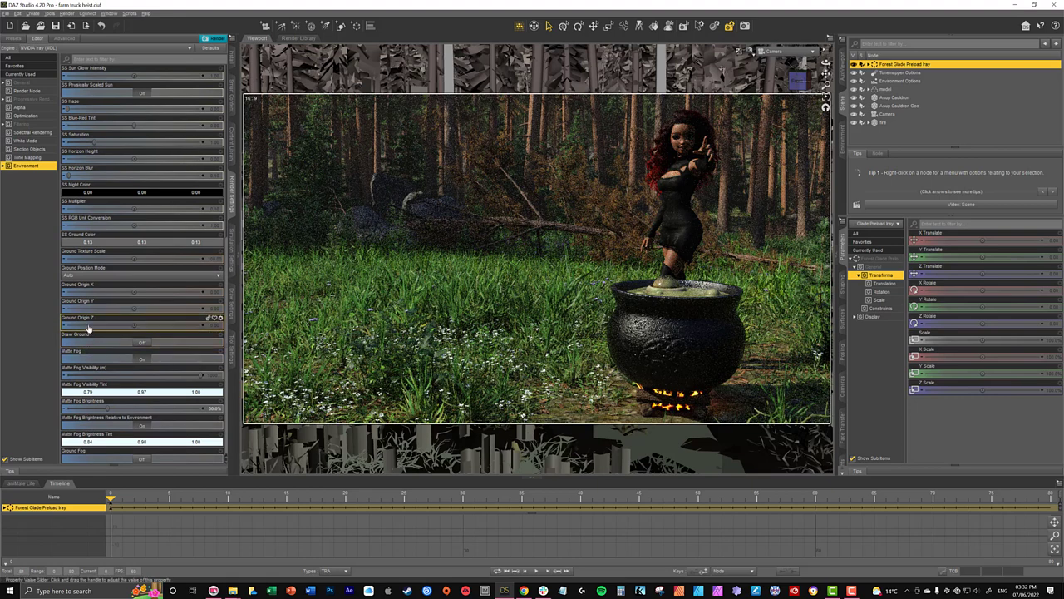
mouse_move(89, 327)
scroll(89, 328, up, 10)
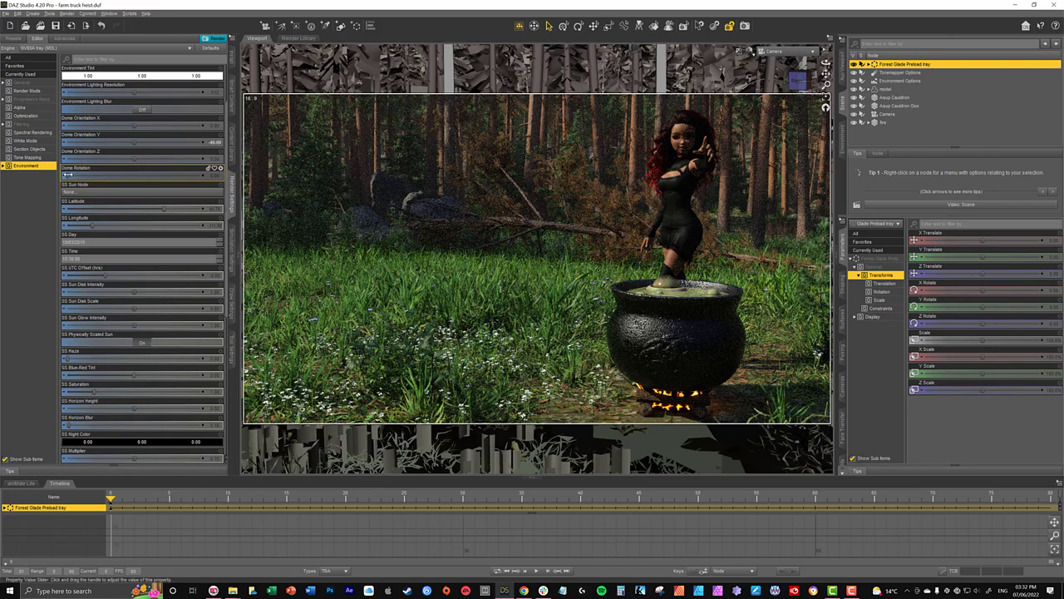
drag(66, 174, 101, 176)
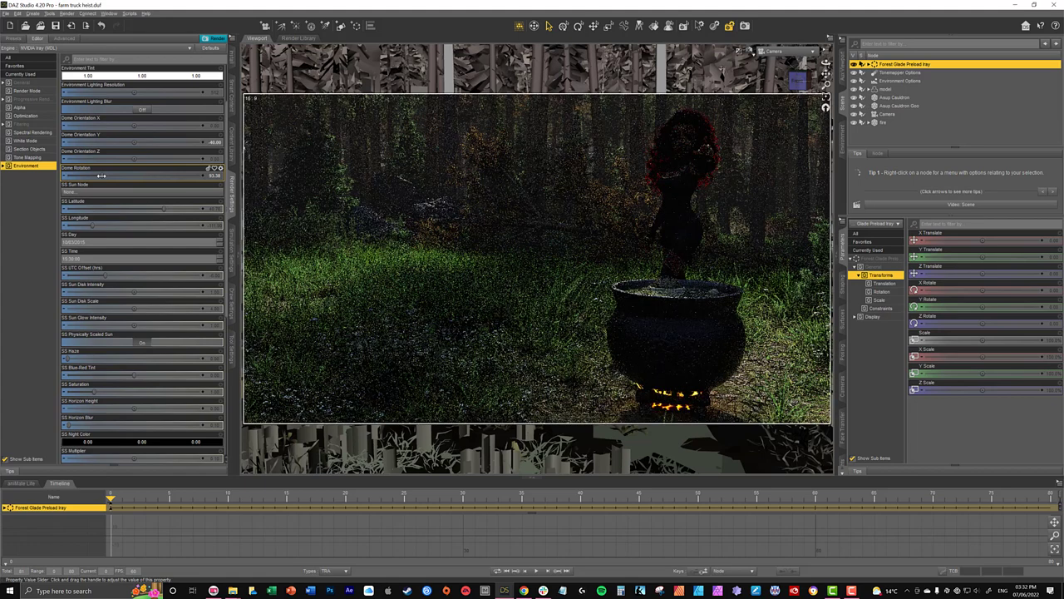
drag(101, 175, 128, 175)
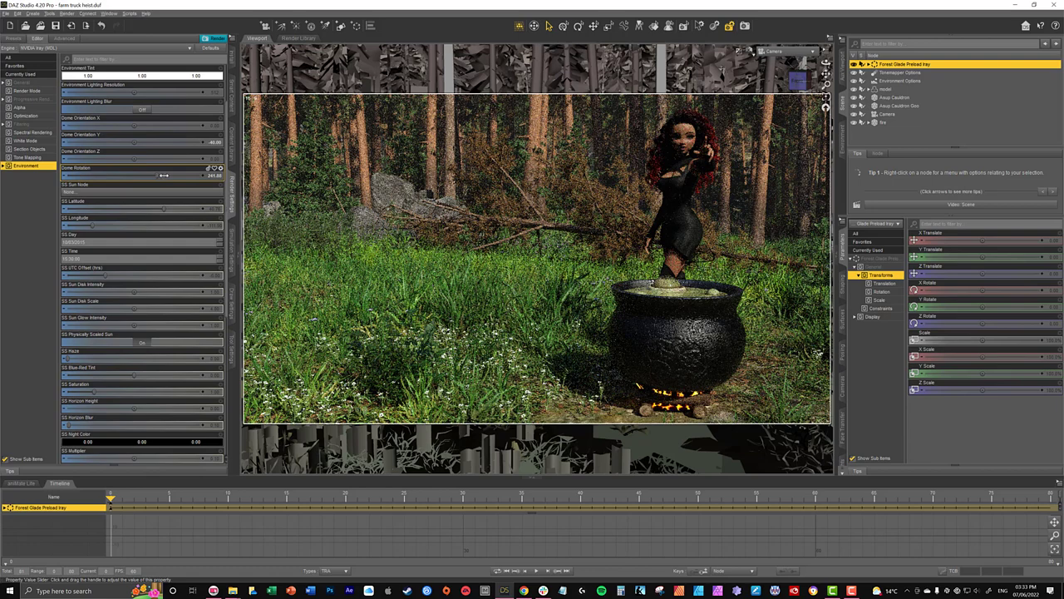
drag(171, 174, 171, 175)
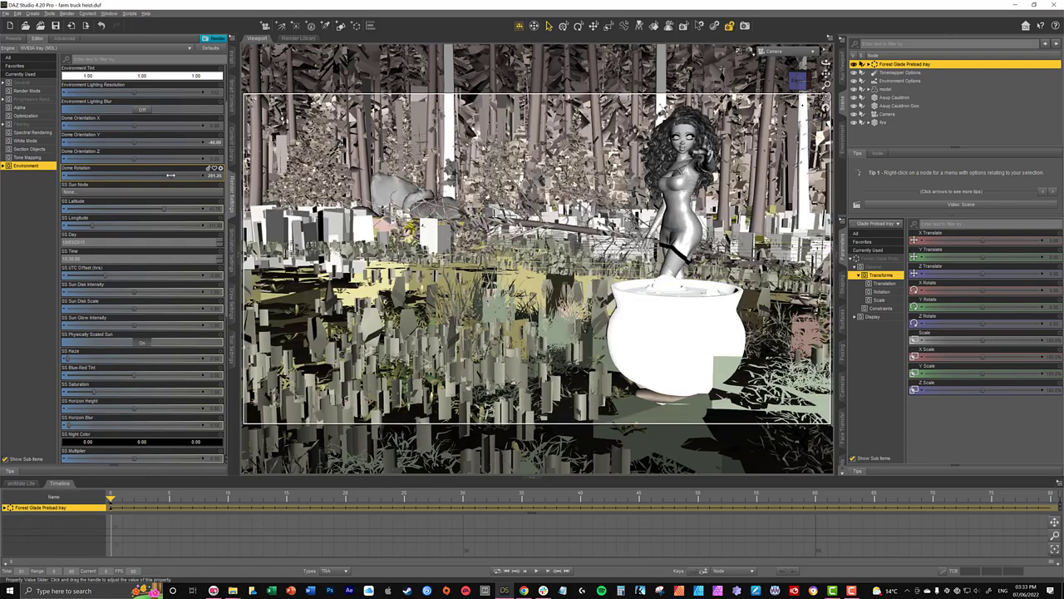
mouse_move(171, 175)
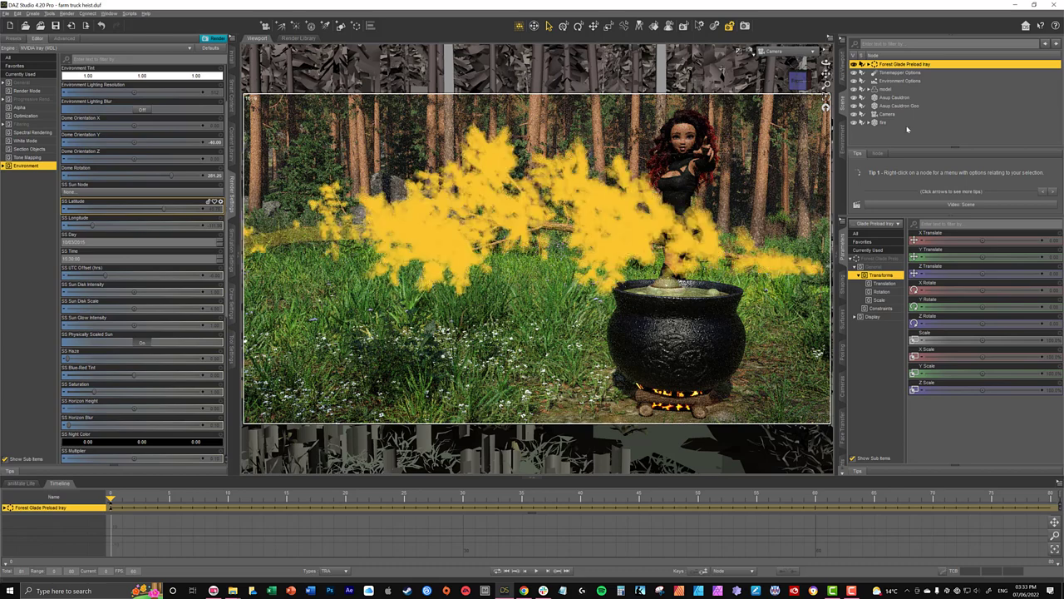
Hide the fire prop in the scene and switch the viewport draw style to Texture Shaded
click(854, 123)
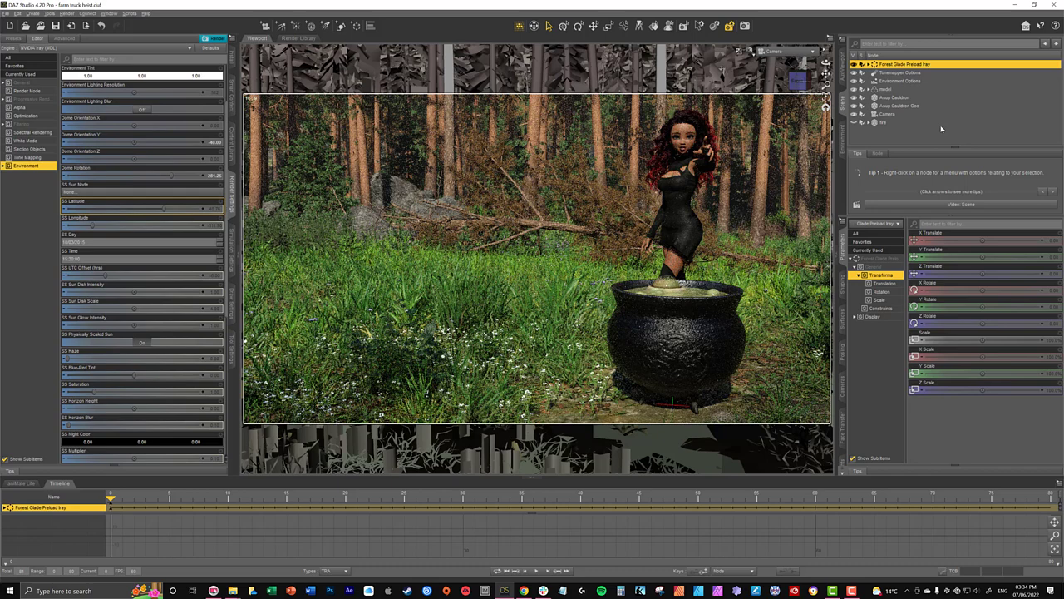
click(754, 55)
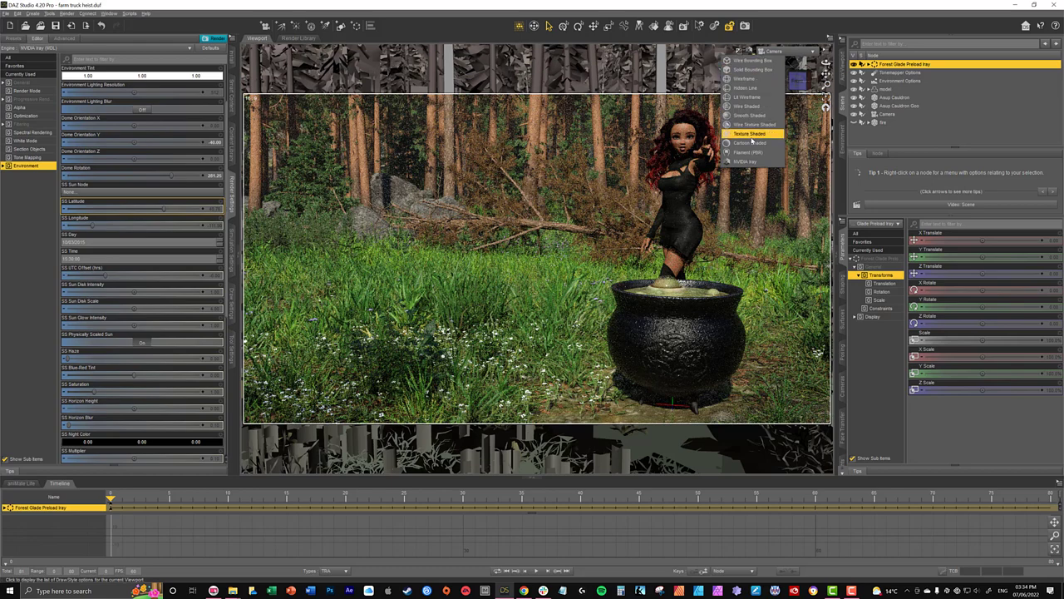
click(751, 136)
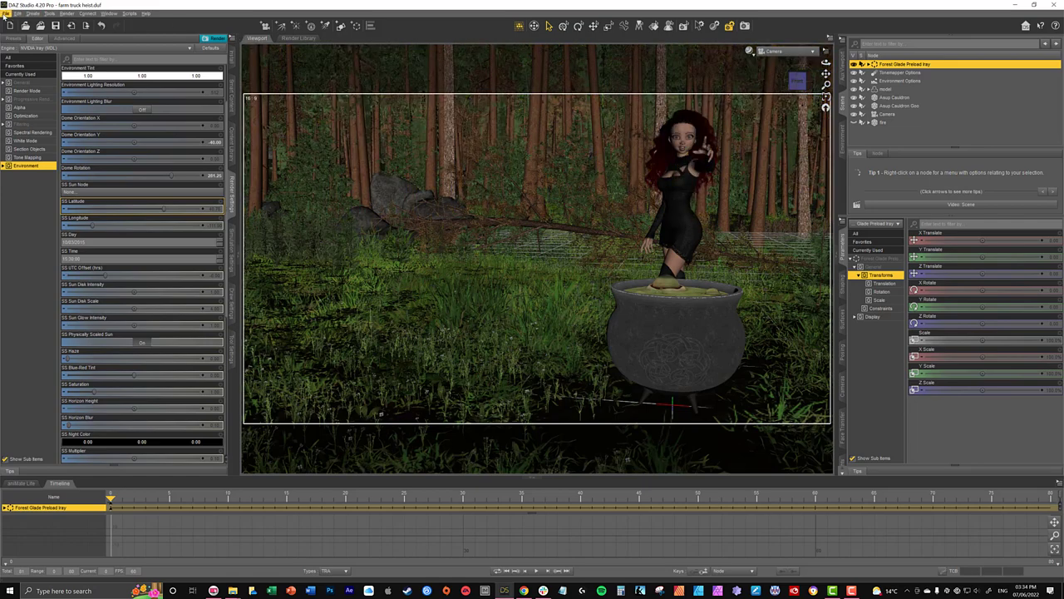
Save the scene as "witch in woods with cauldron" in the MESSING AROUND folder, accepting the default scene save options
click(6, 14)
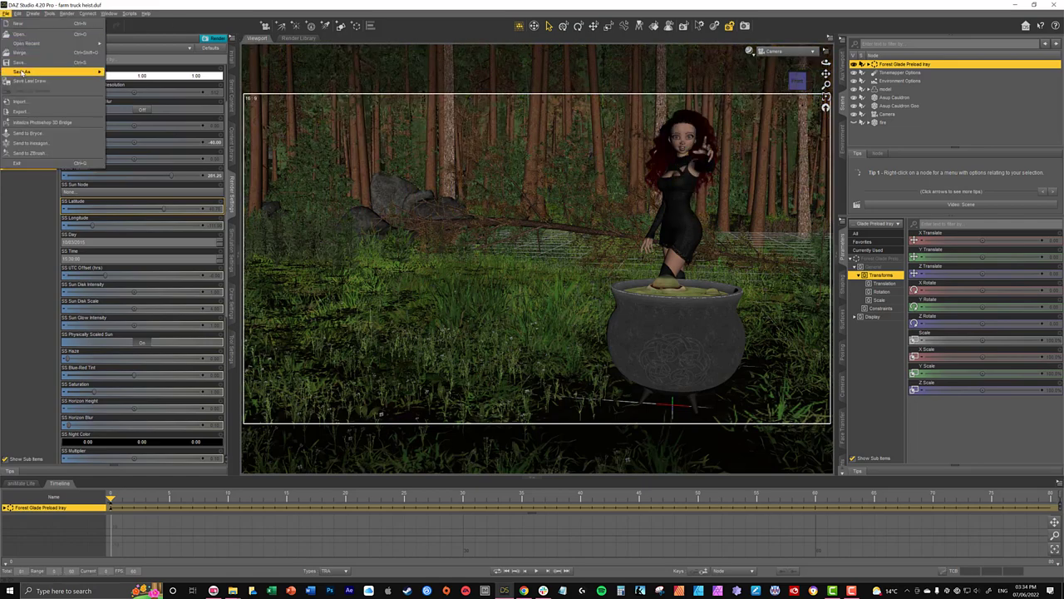
mouse_move(43, 75)
click(121, 73)
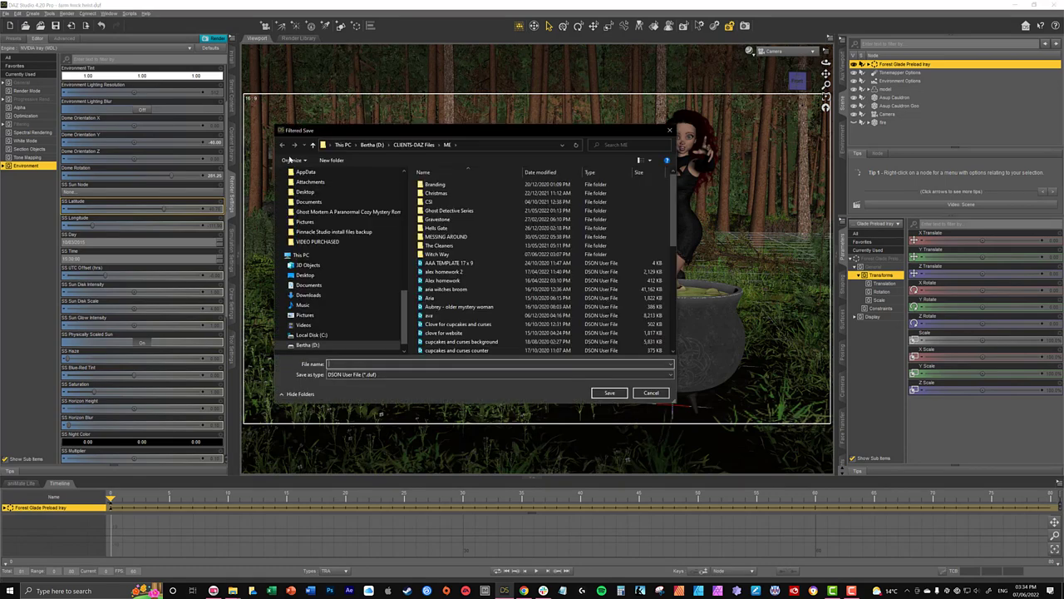
click(451, 238)
double_click(451, 238)
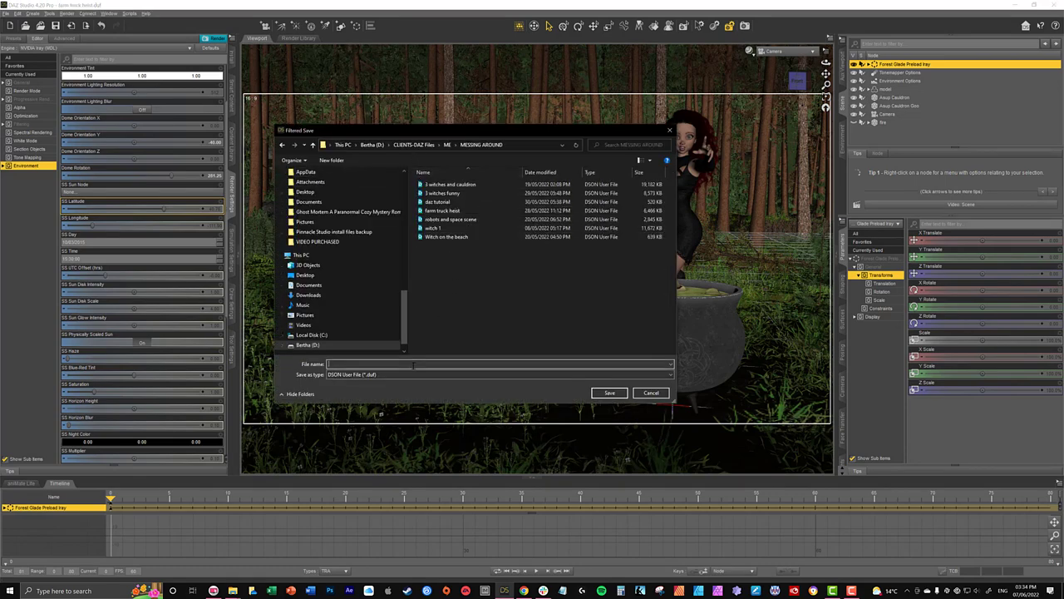
text(witch )
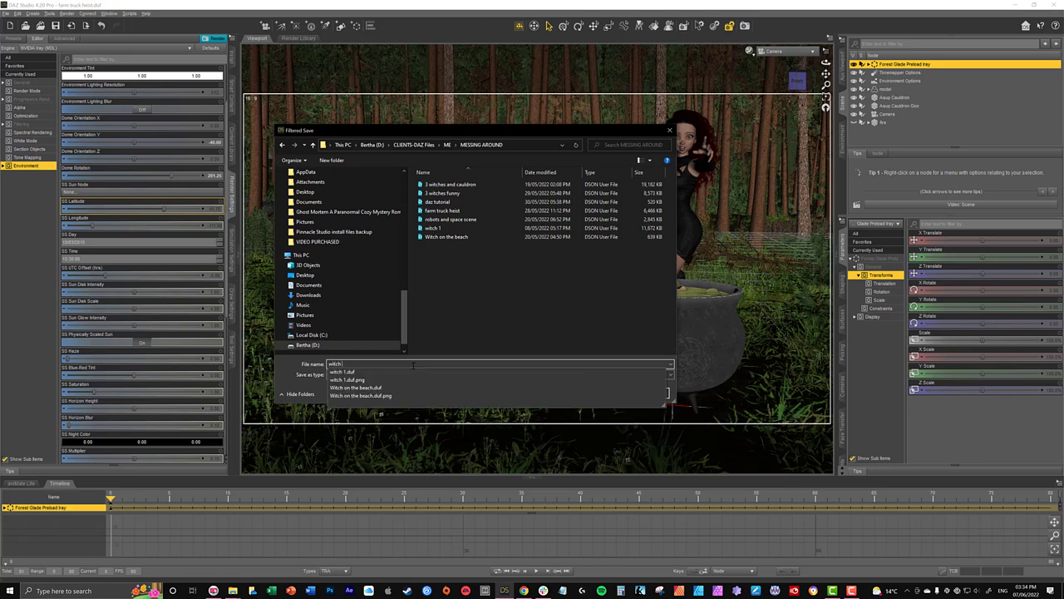
text(in woods with cauldron)
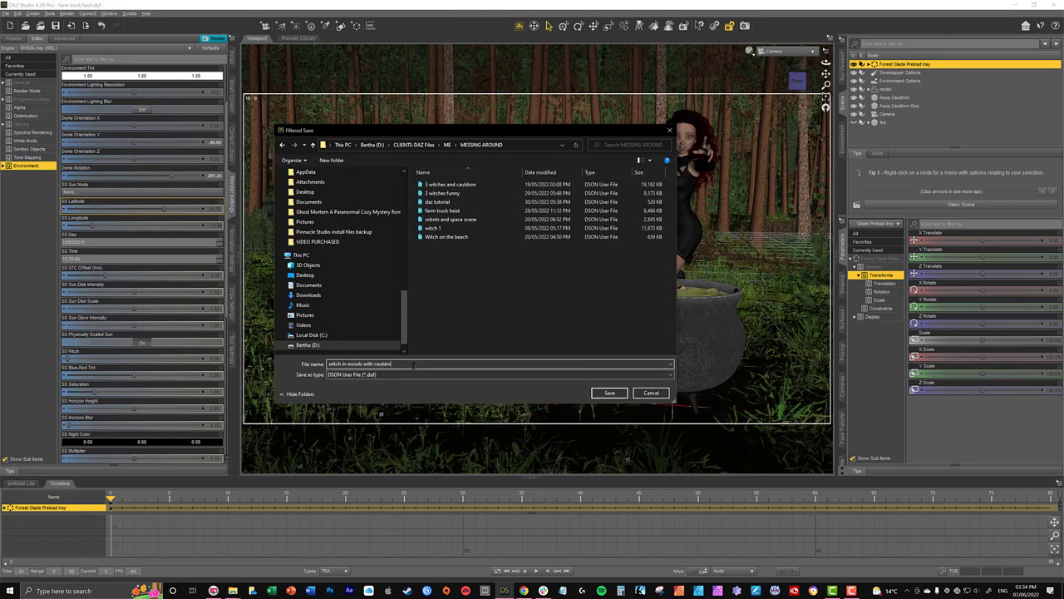
key(Return)
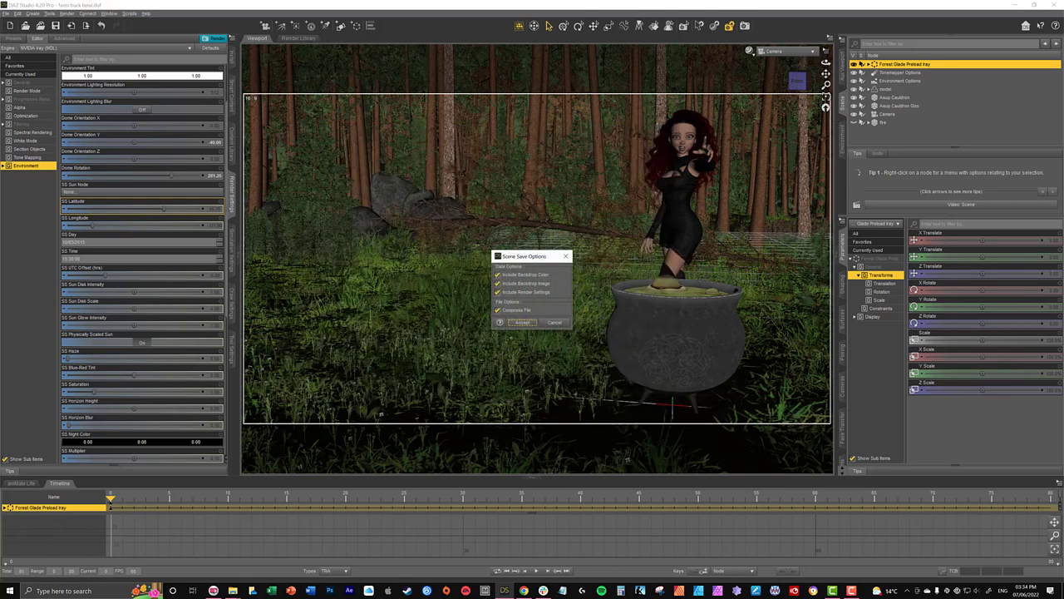
click(522, 323)
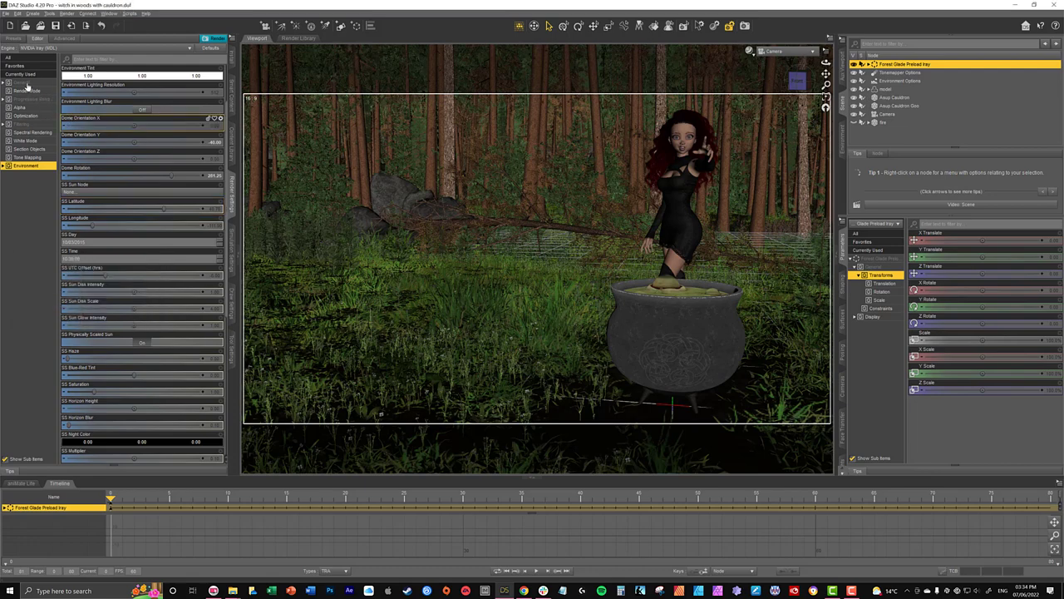
Look at the Progressive Rendering settings, and switch the model's visibility off and back on
click(26, 100)
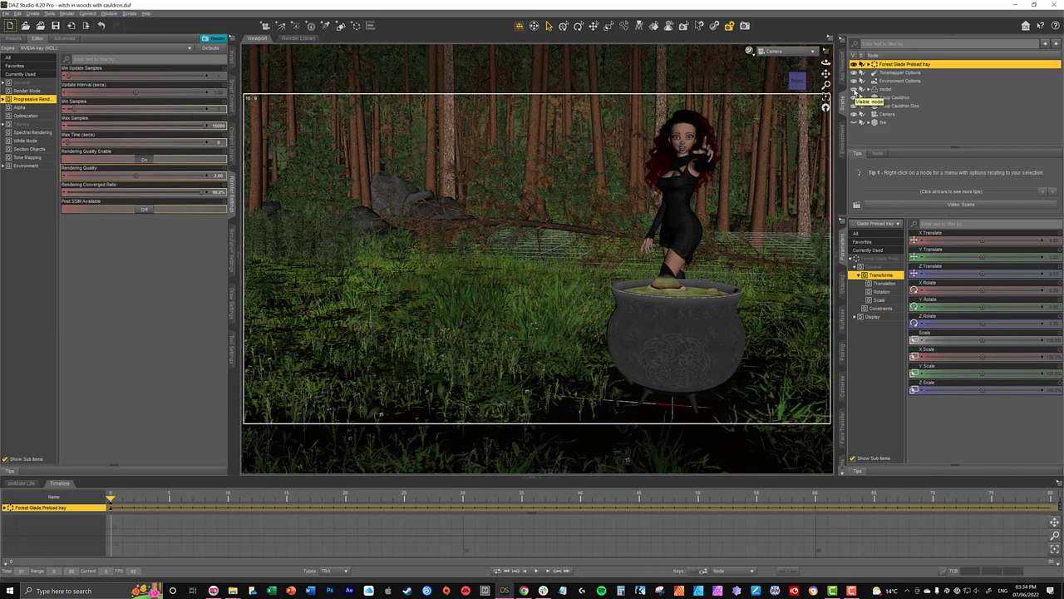
click(853, 89)
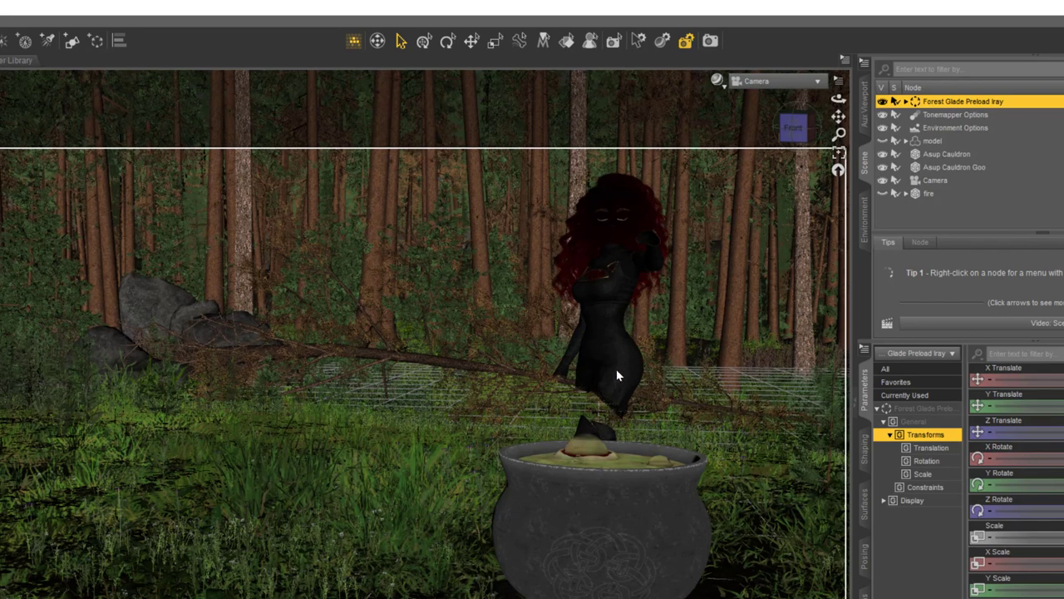
click(882, 141)
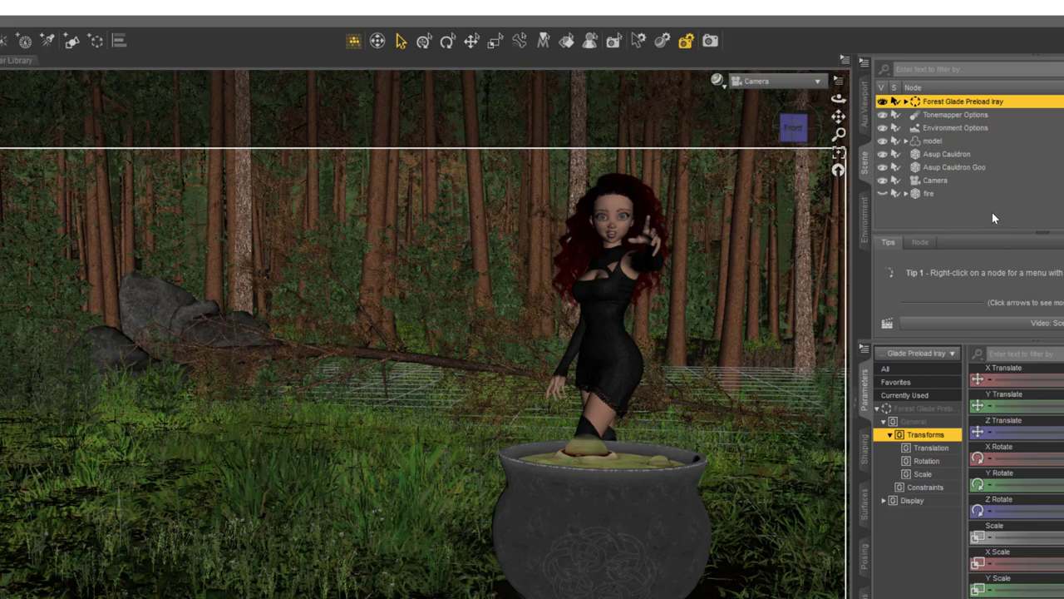
Group the model, cauldron, cauldron goo, camera and fire under the label "Group model and cauldron"
click(945, 139)
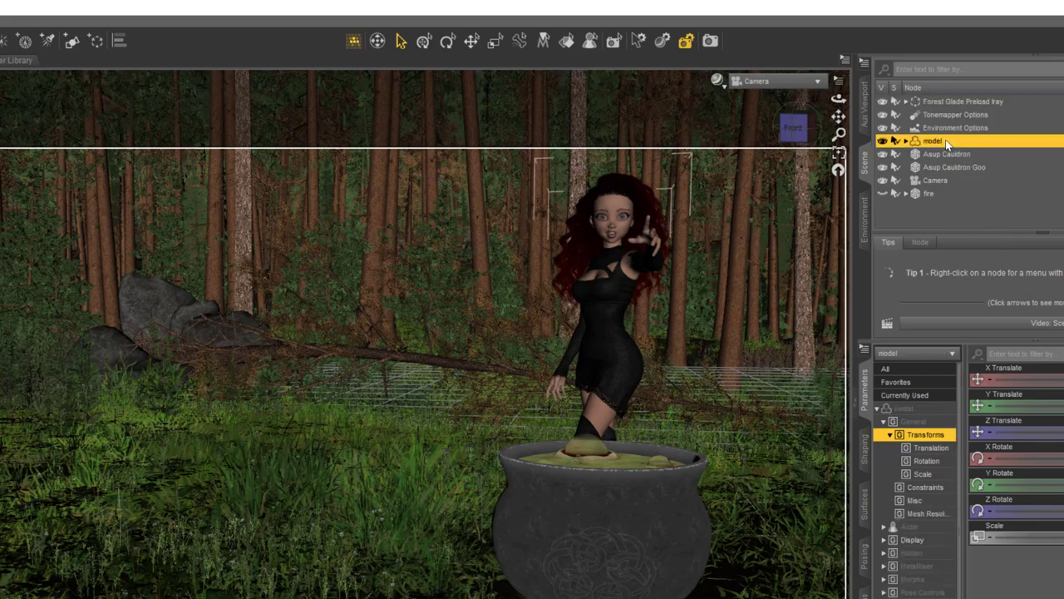
shift+click(946, 192)
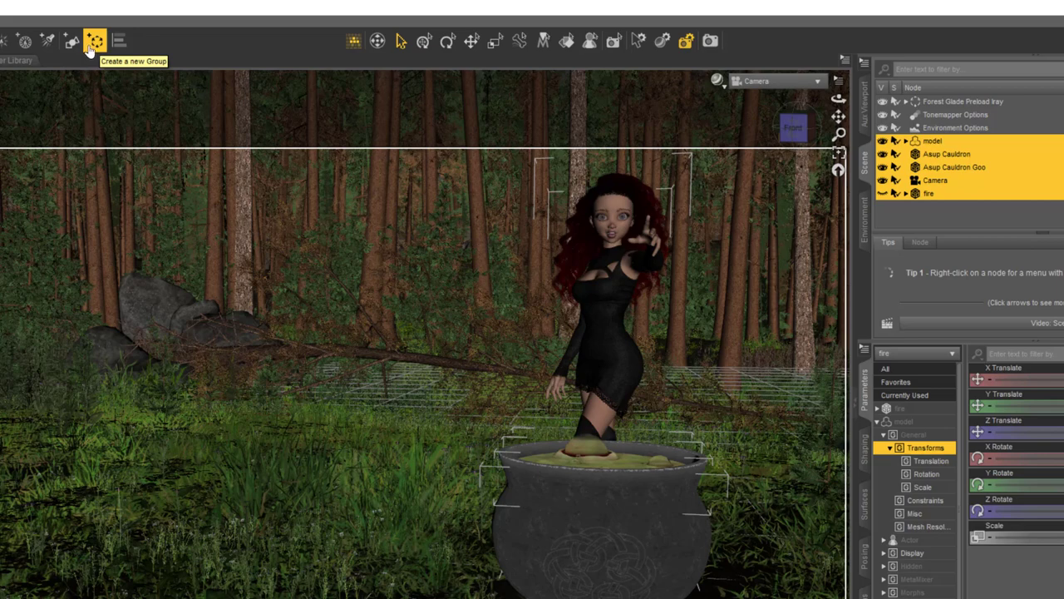
click(91, 45)
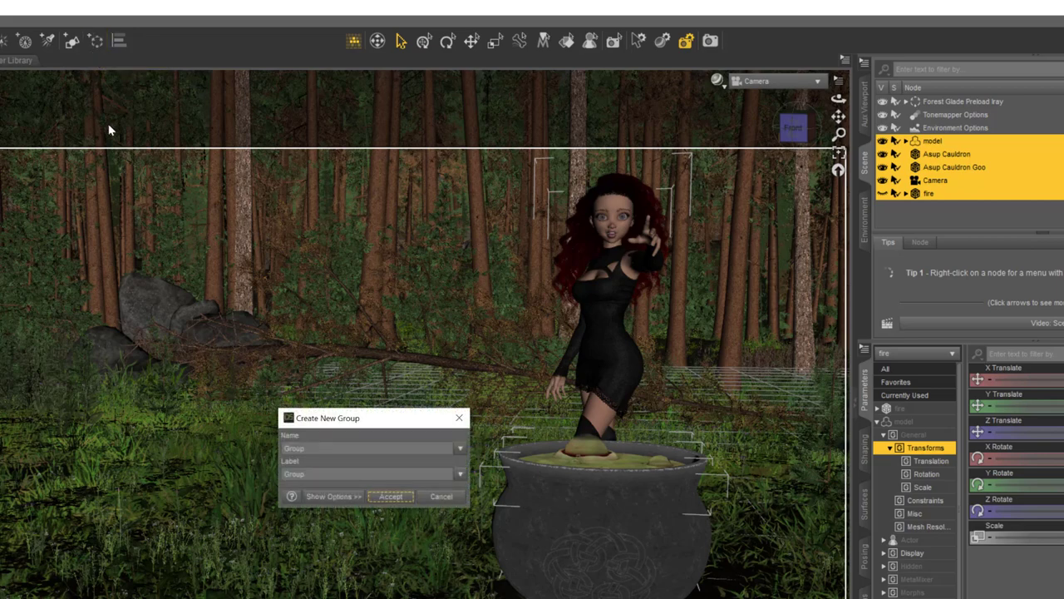
click(320, 449)
text(mod)
click(322, 473)
text(model and cauldron)
click(391, 496)
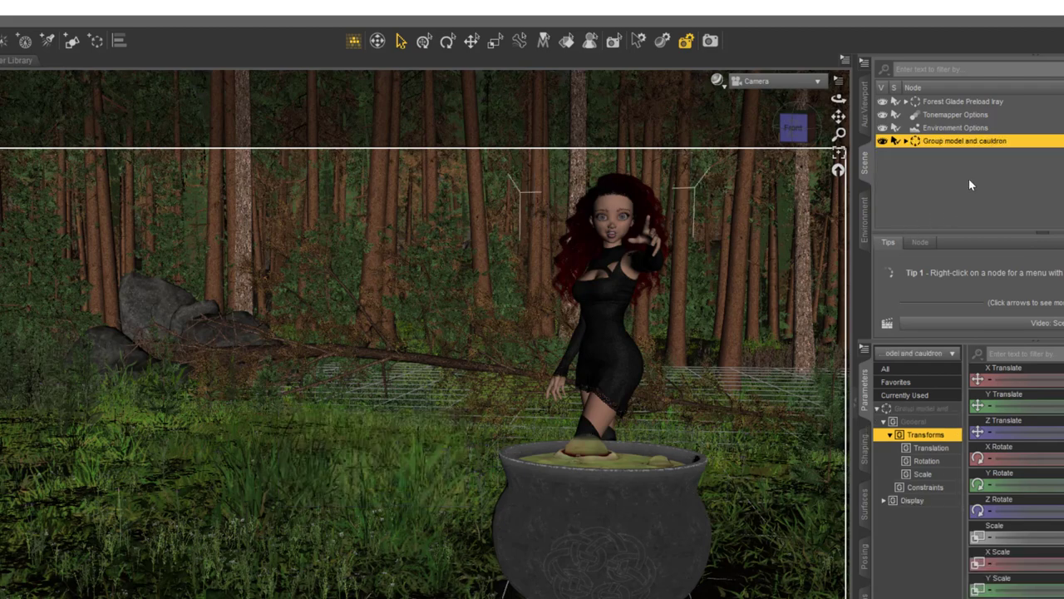
Toggle the visibility of the whole model and cauldron group off and back on
click(883, 142)
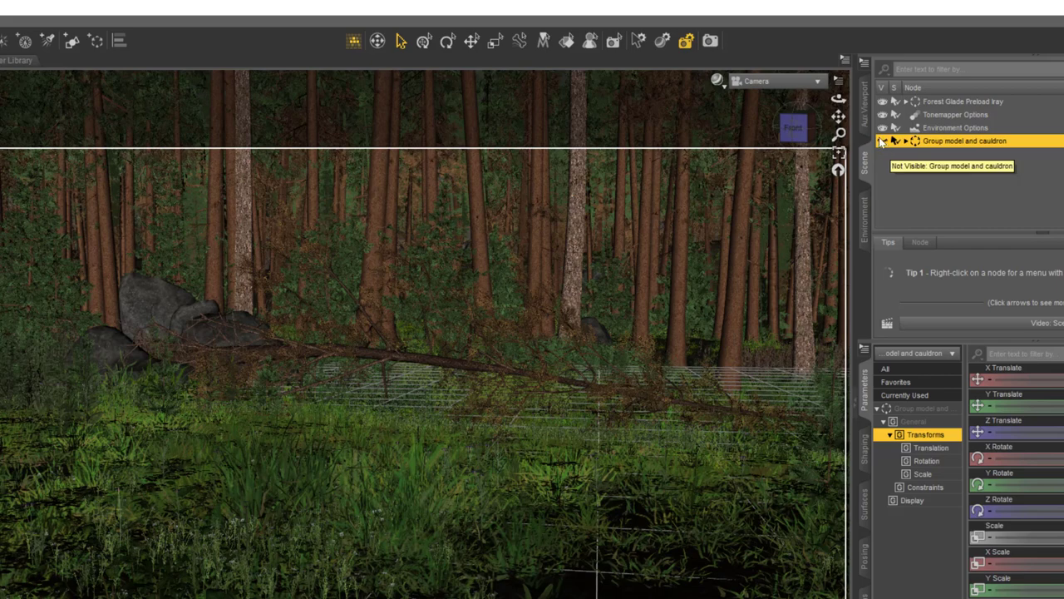
click(883, 143)
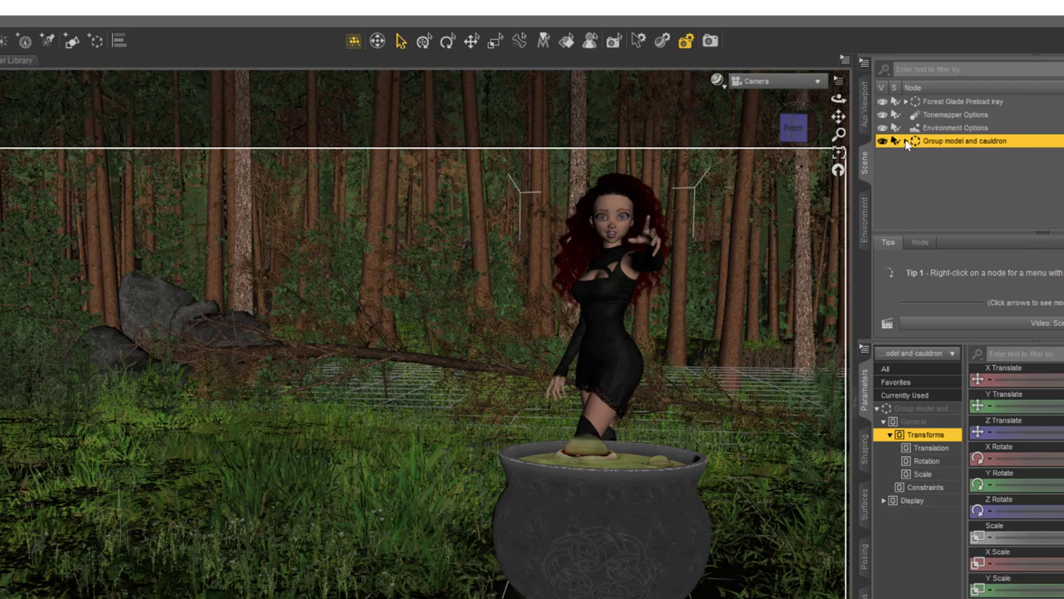
Expand the model and cauldron group and delete the Camera inside it
click(906, 141)
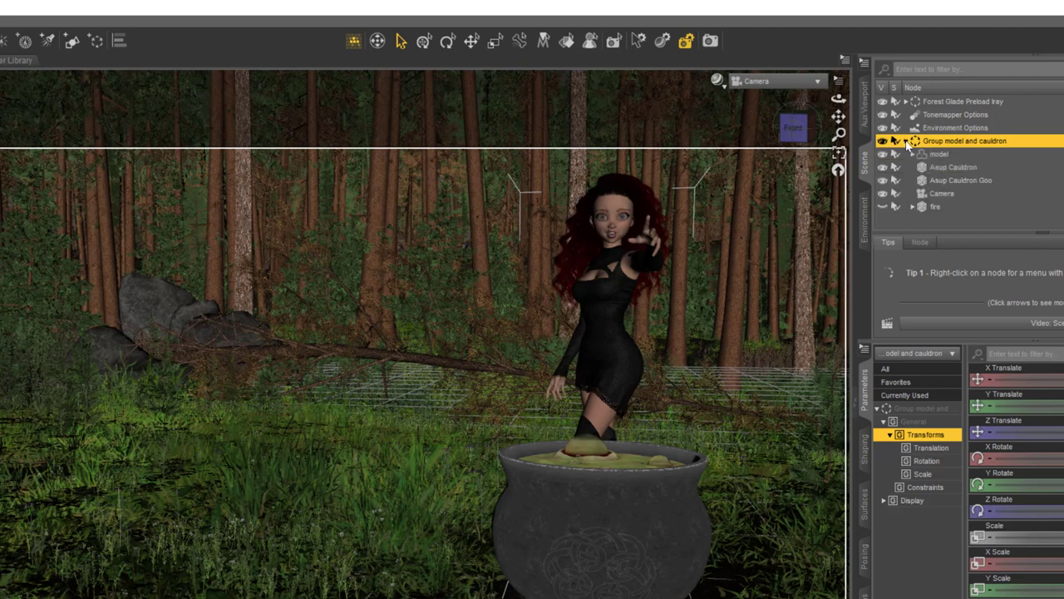
click(960, 191)
key(Delete)
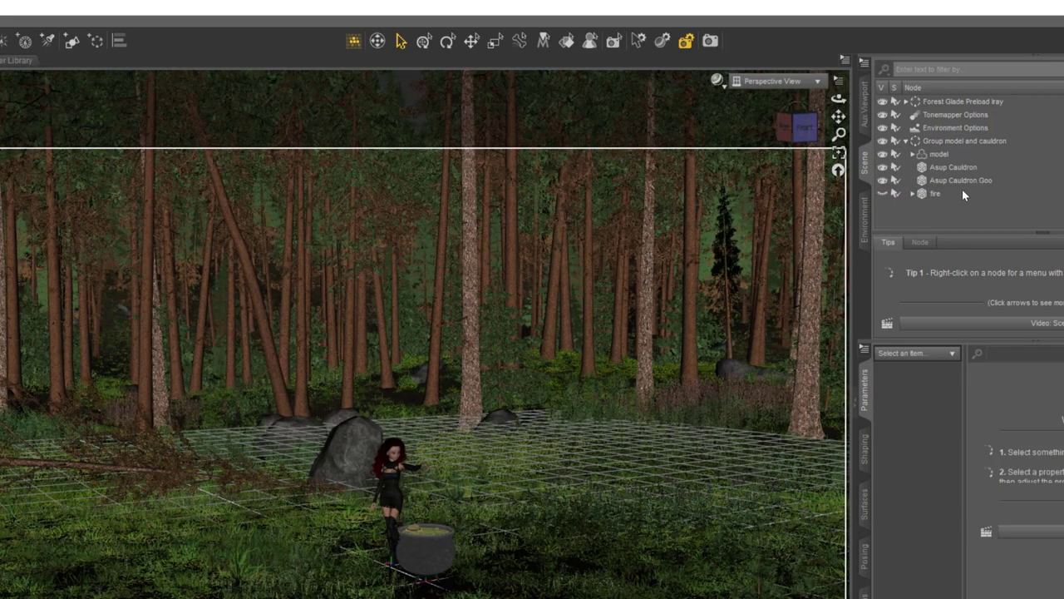
Undo the deletion of the Camera and switch the viewport to look through it
key(ctrl+z)
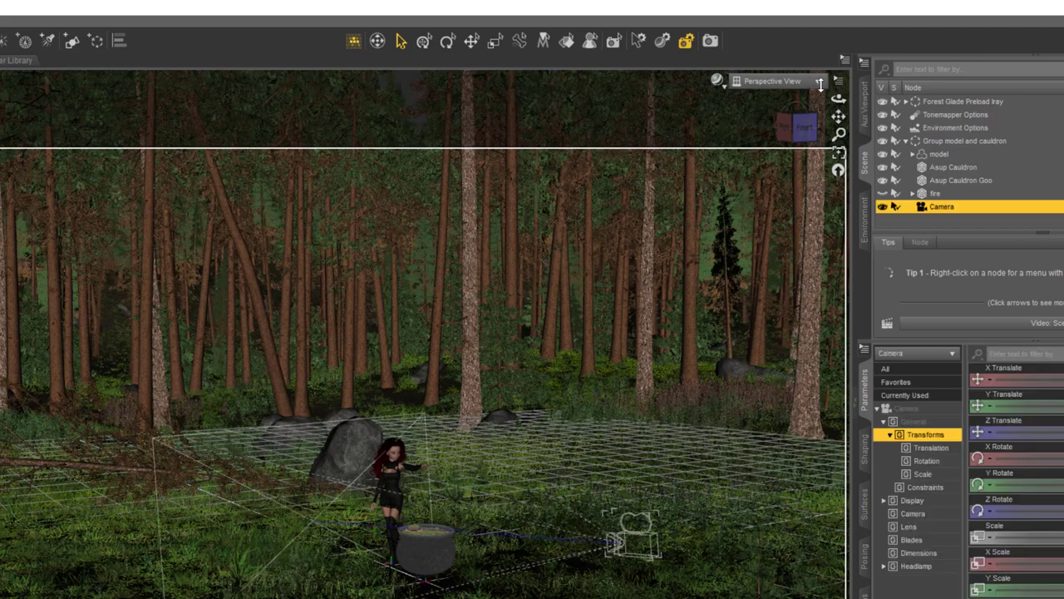
click(817, 80)
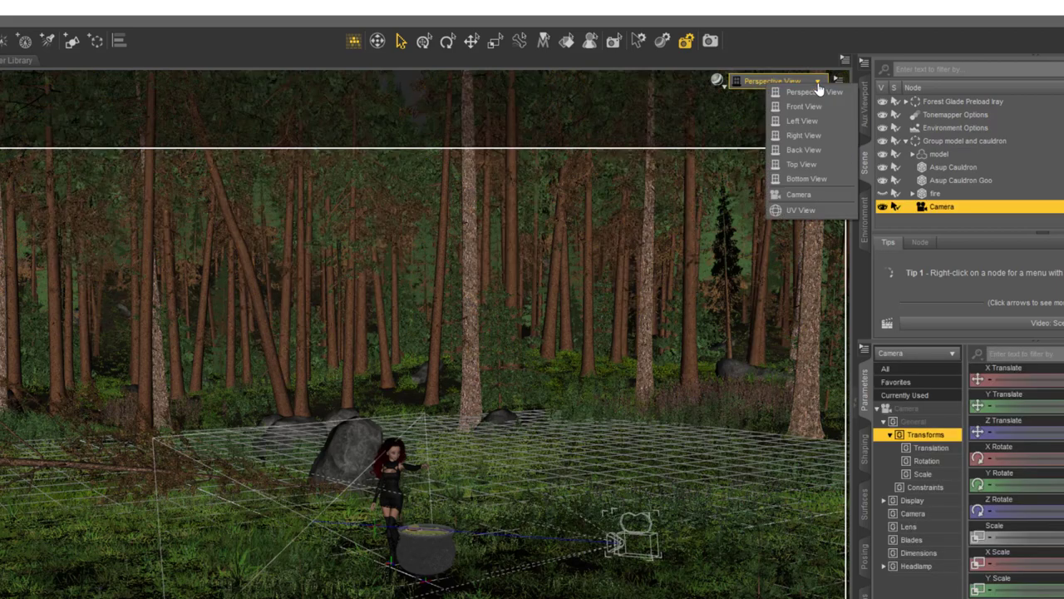
click(800, 193)
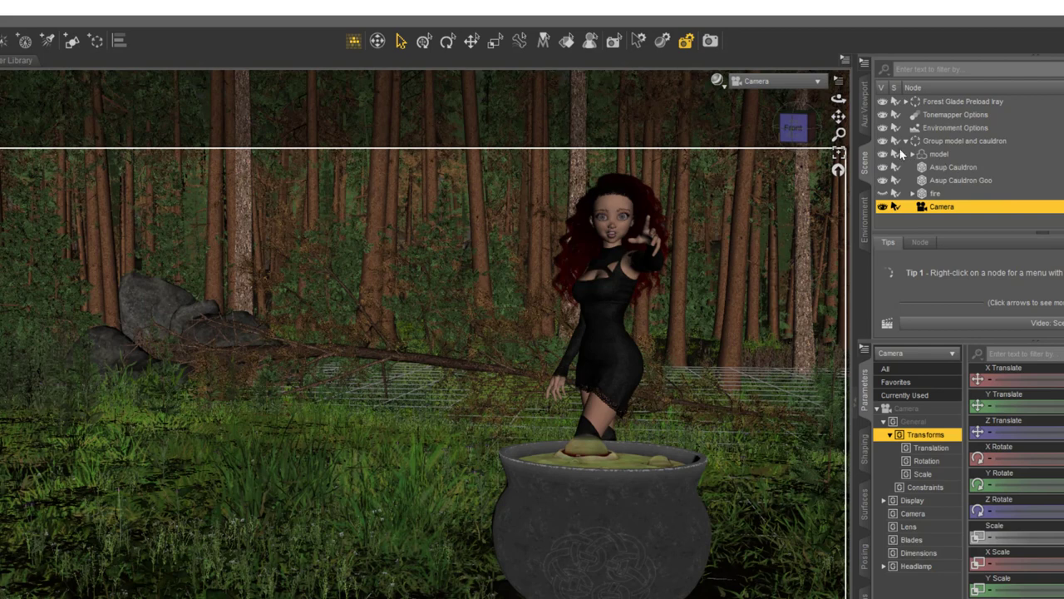
Unparent the Camera from the "Group model and cauldron" group and collapse that group
right_click(968, 211)
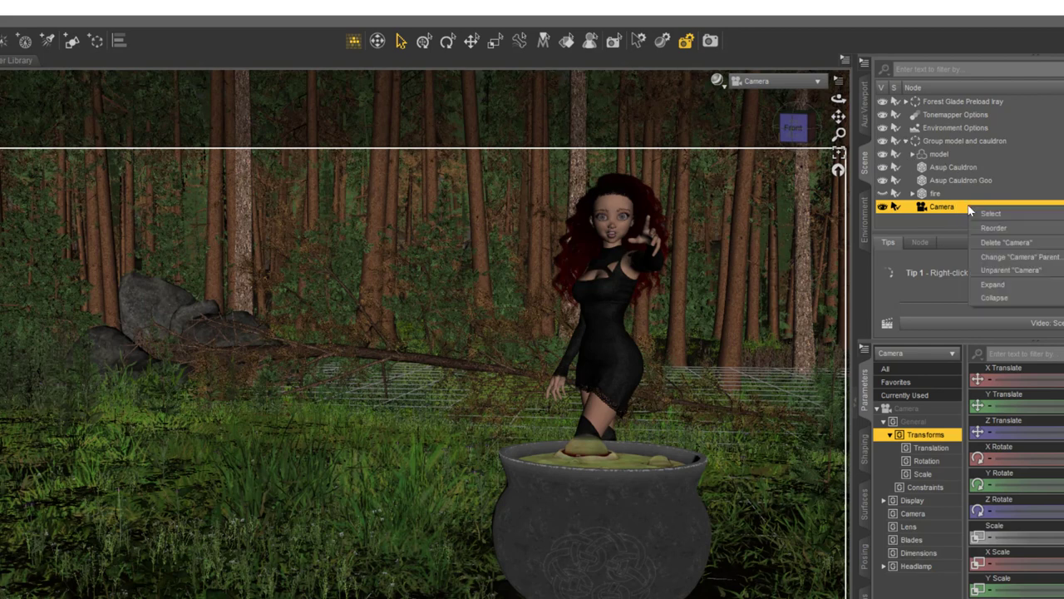
click(983, 267)
click(907, 142)
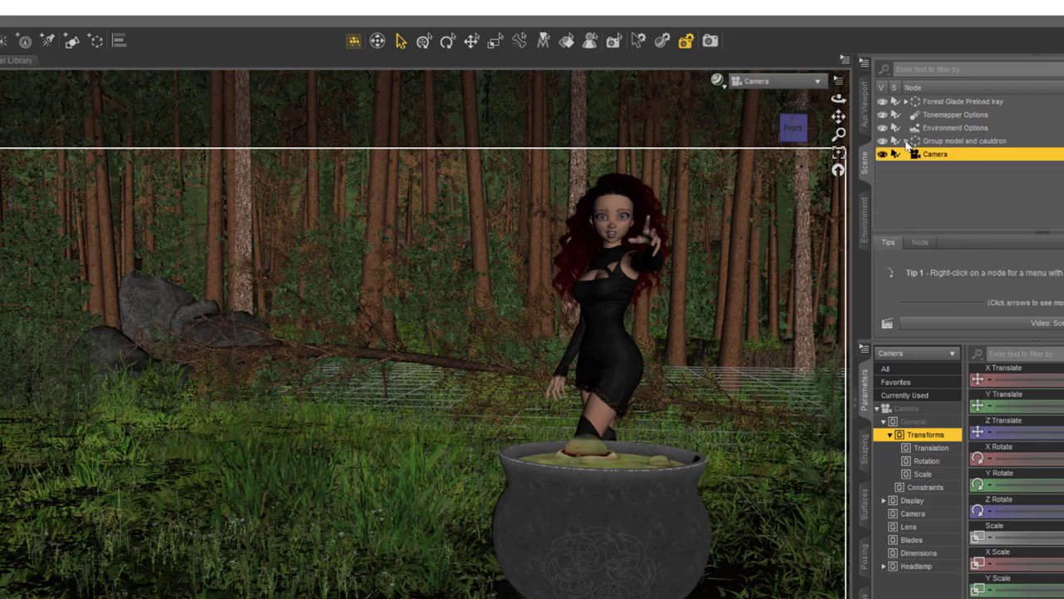
click(955, 181)
Hide the model and cauldron group and the Forest Glade environment, and show both again
click(958, 142)
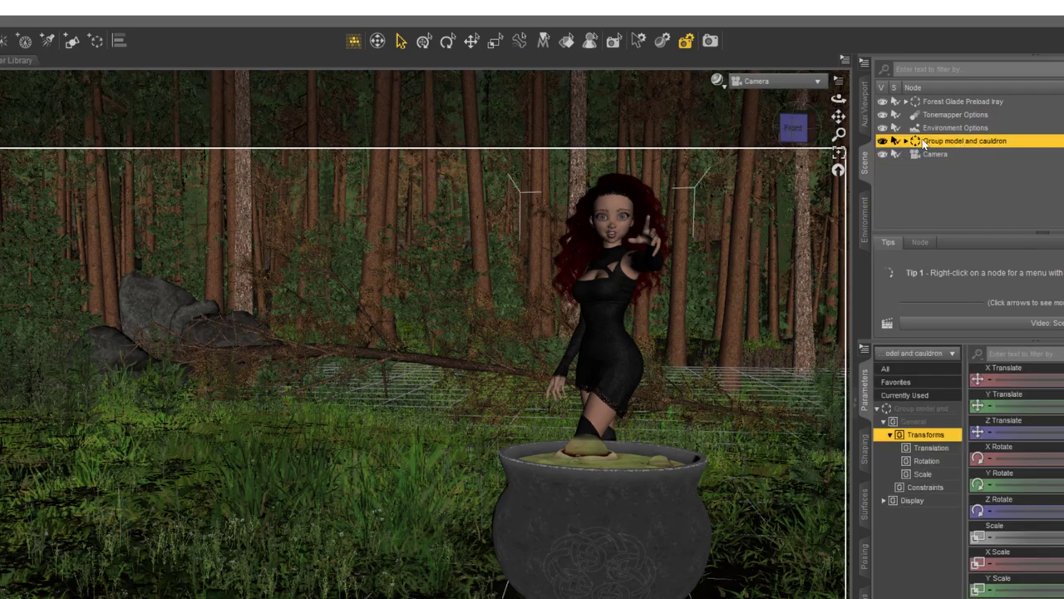
click(882, 141)
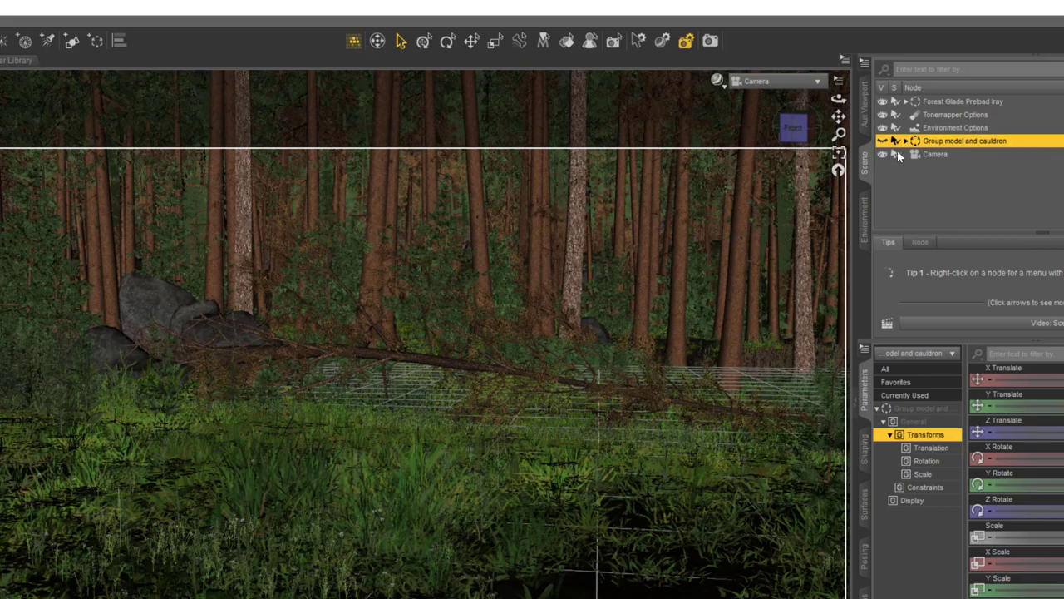
click(882, 101)
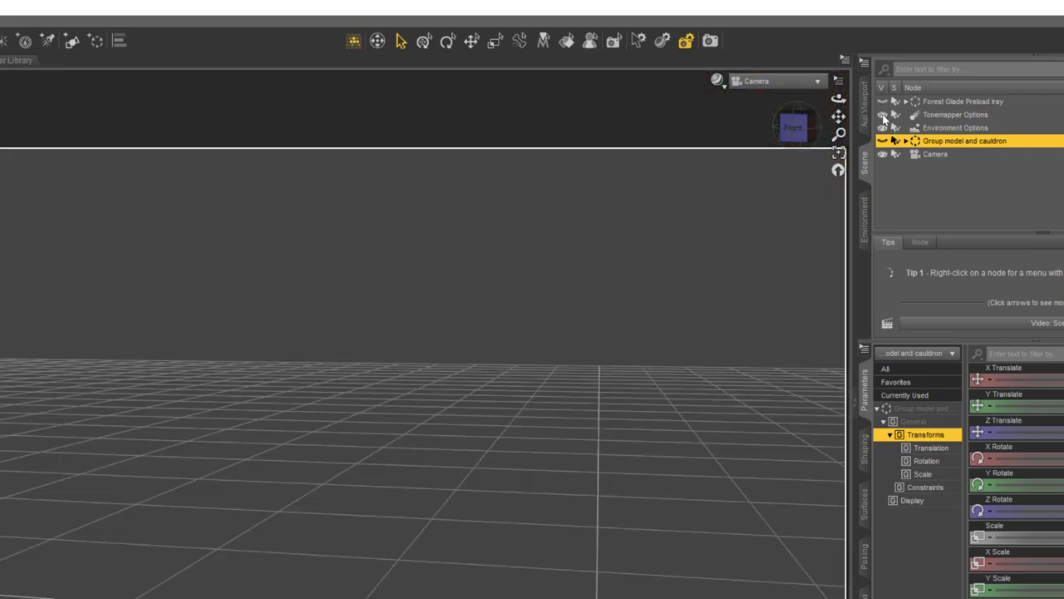
click(883, 142)
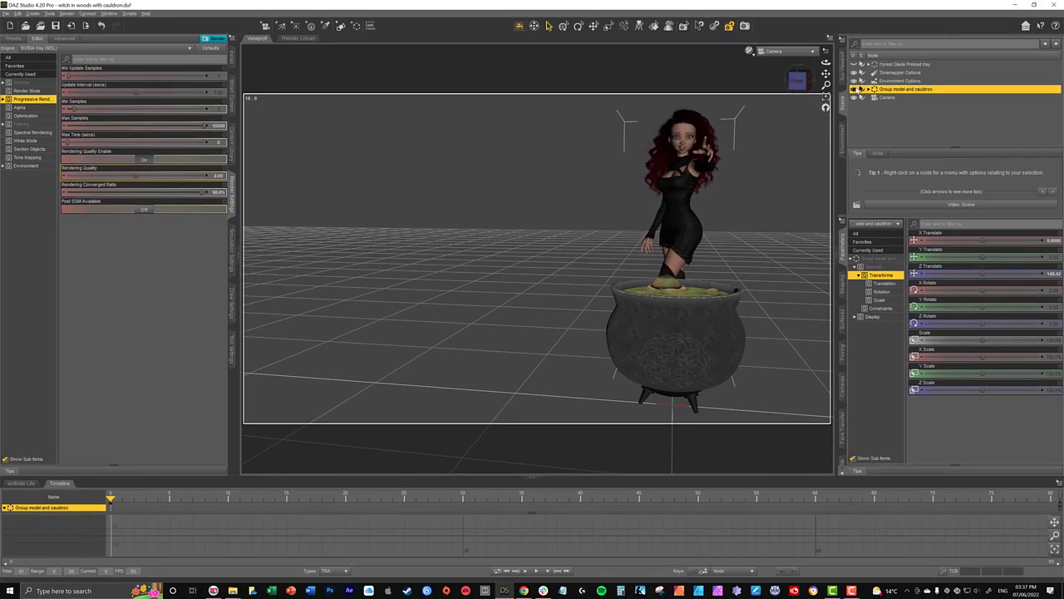
click(859, 88)
click(855, 64)
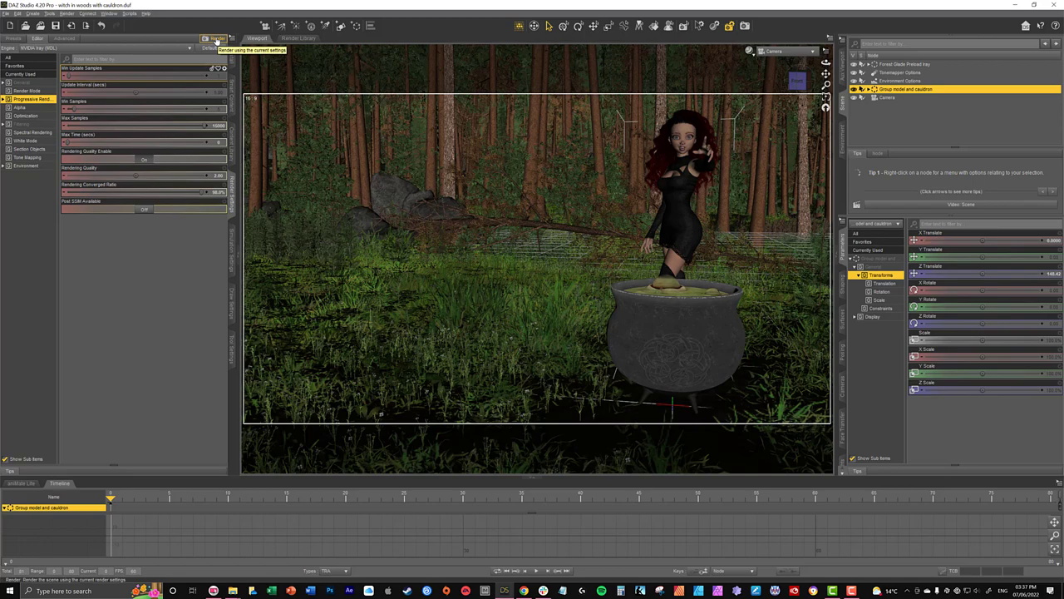
Start a test render of the scene with the current settings and bring its render window to the front
click(215, 39)
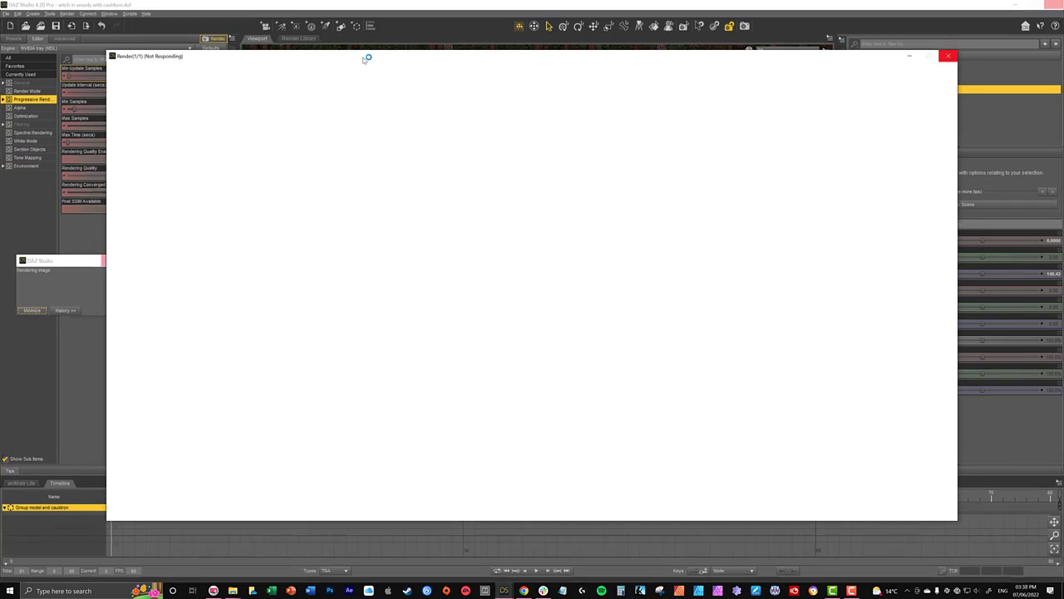
drag(333, 58, 382, 42)
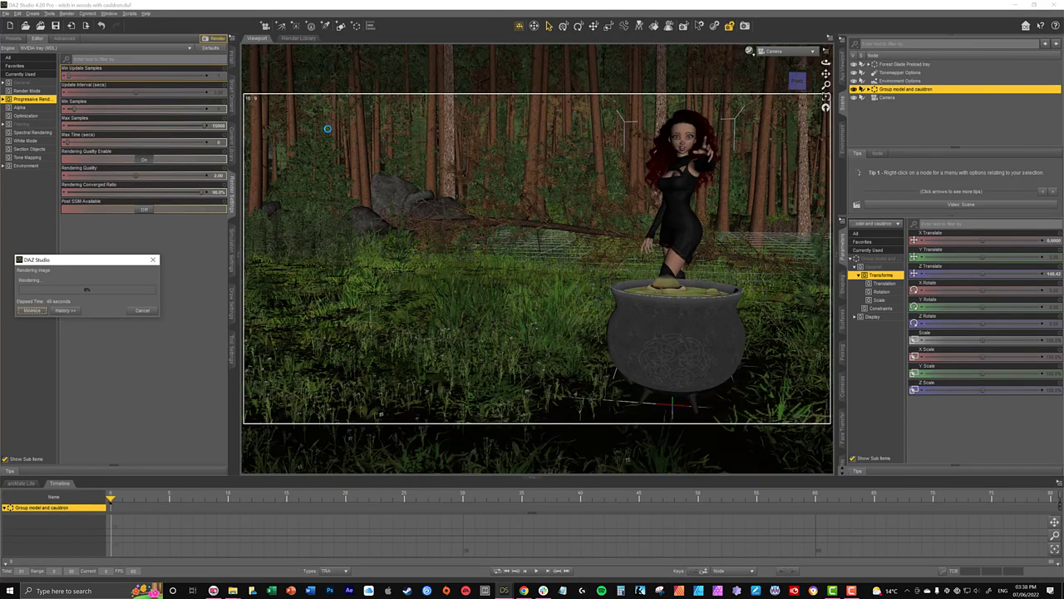
click(504, 590)
click(524, 561)
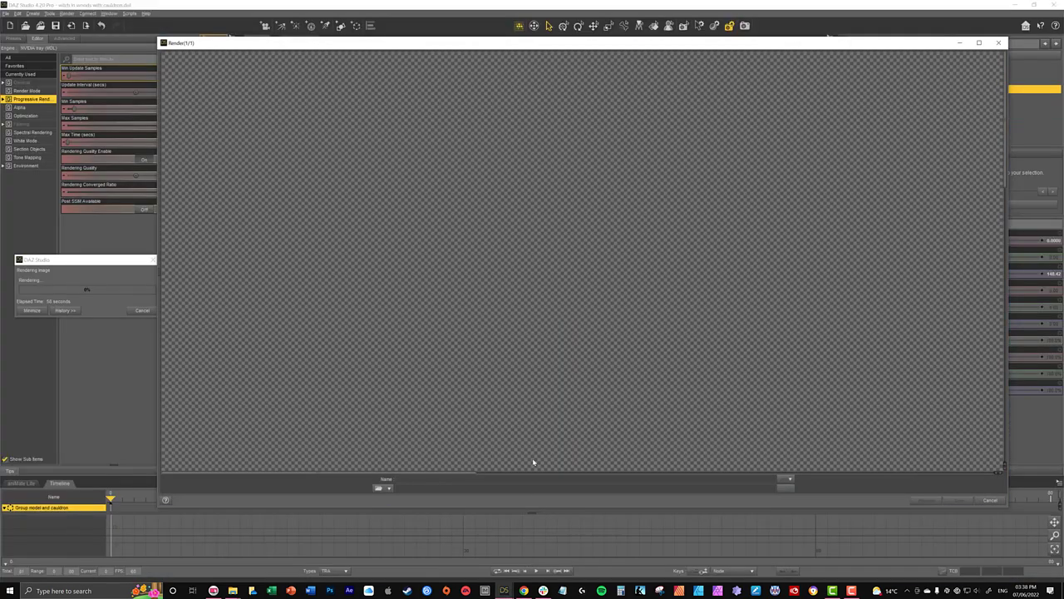
drag(544, 46, 568, 45)
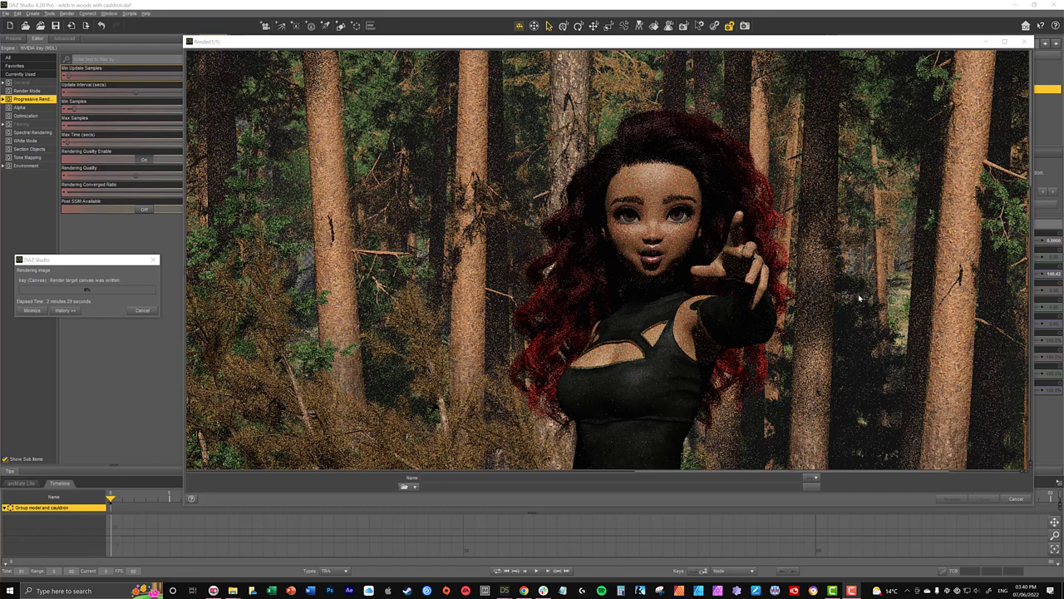
Examine the render from the witch's face down to the cauldron's feet, and cancel and close it without saving
scroll(859, 297, down, 5)
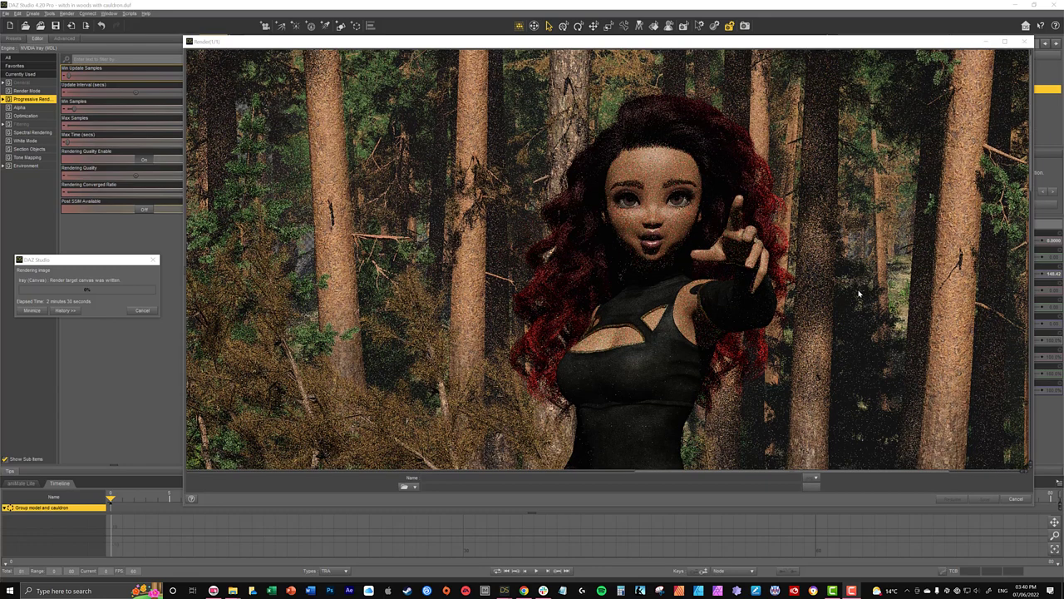
scroll(859, 293, down, 5)
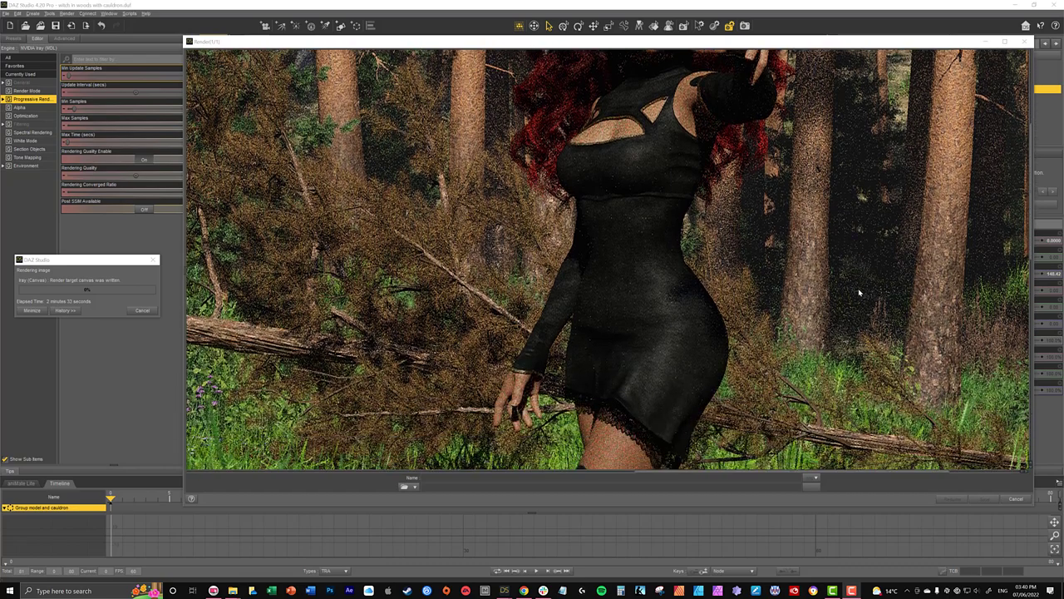
scroll(859, 289, down, 3)
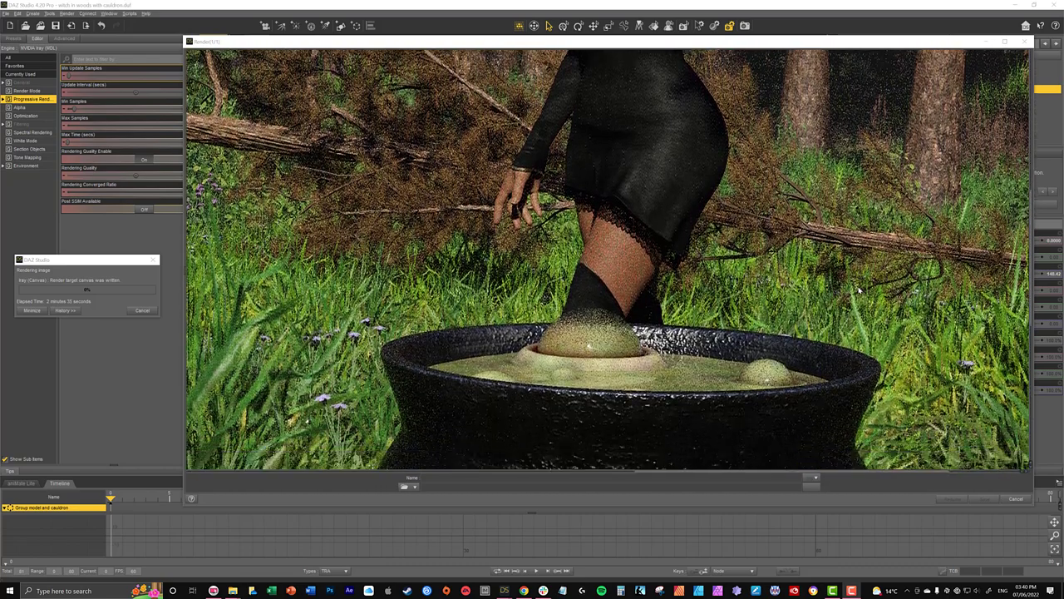
scroll(901, 229, down, 5)
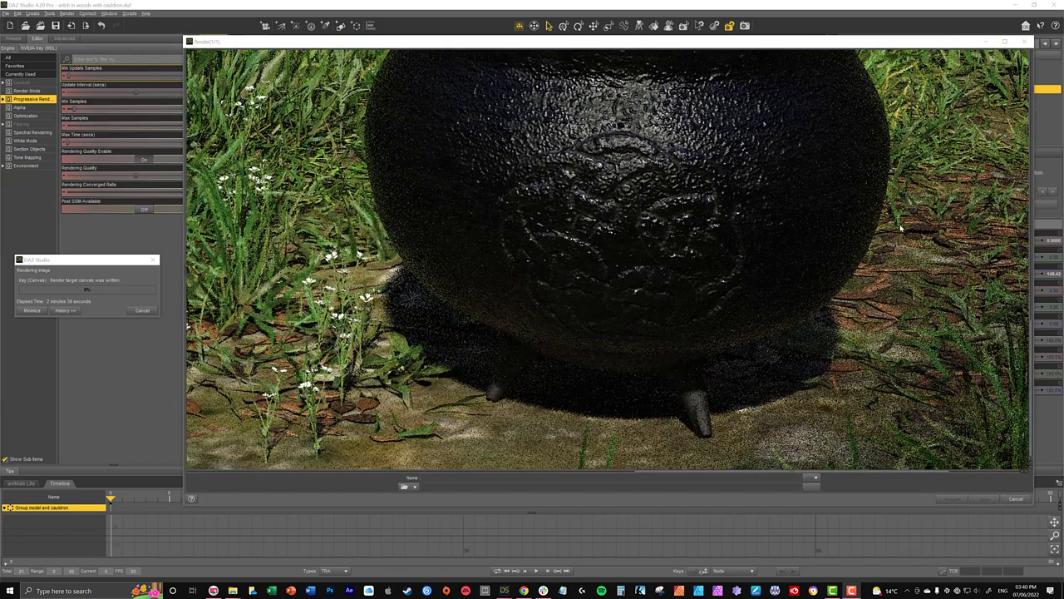
scroll(901, 230, up, 3)
scroll(901, 229, up, 5)
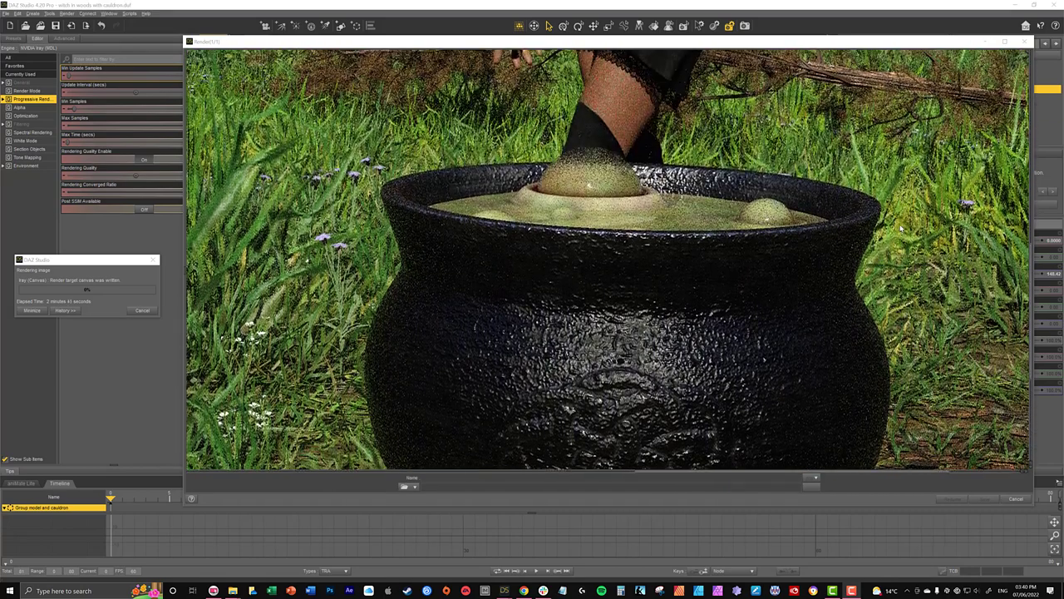
scroll(901, 229, up, 5)
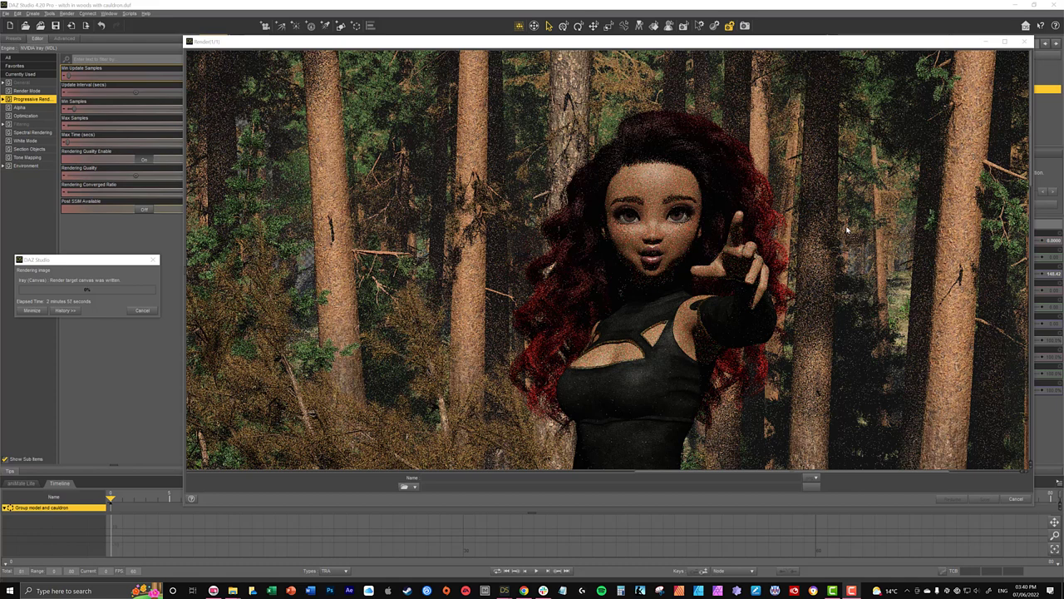
click(142, 311)
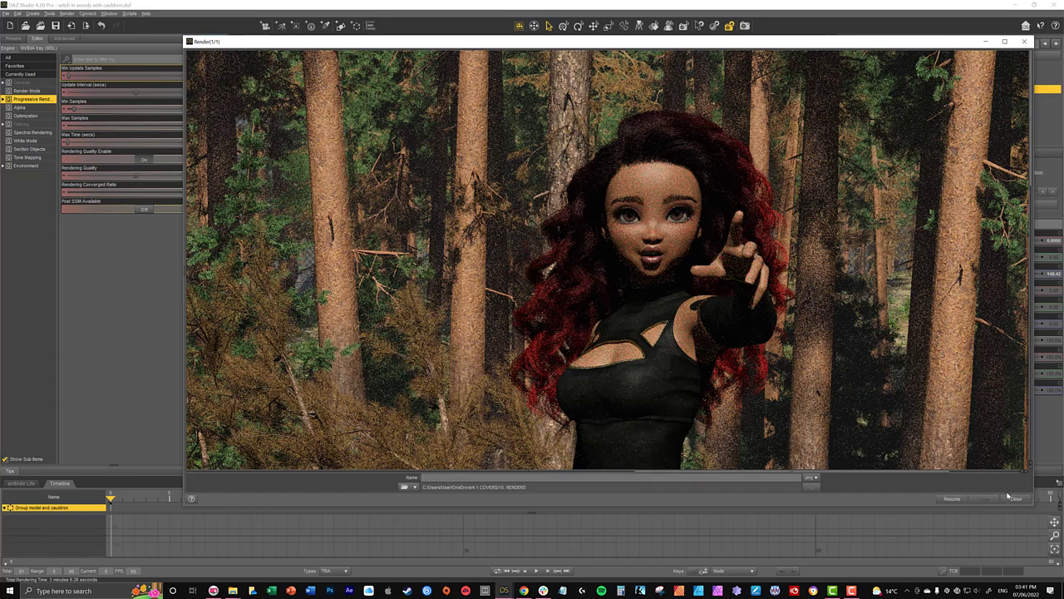
click(1015, 498)
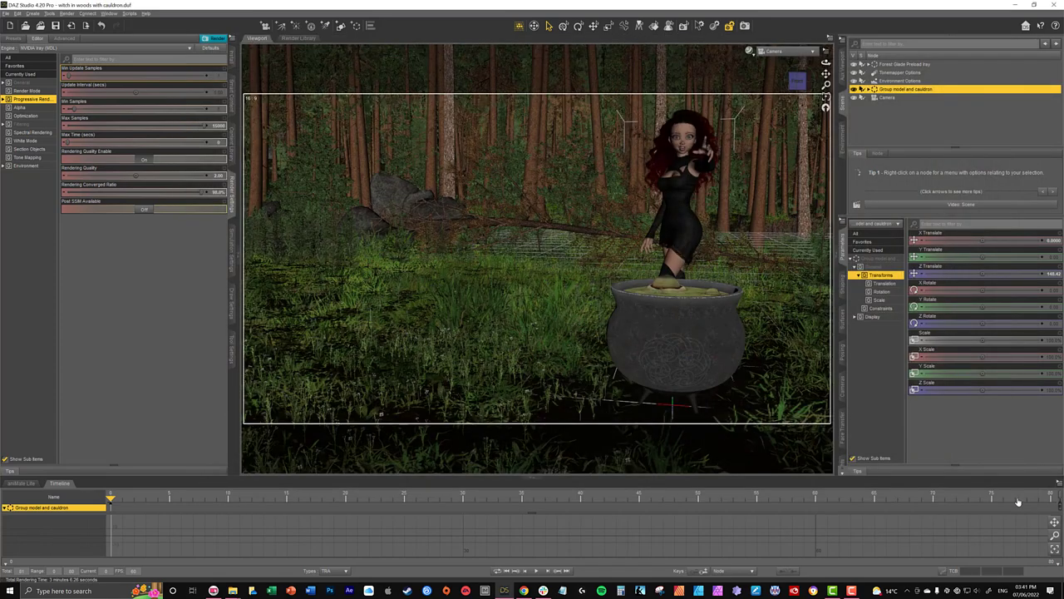
Delete the Forest Glade Preload Iray environment from the scene
click(903, 64)
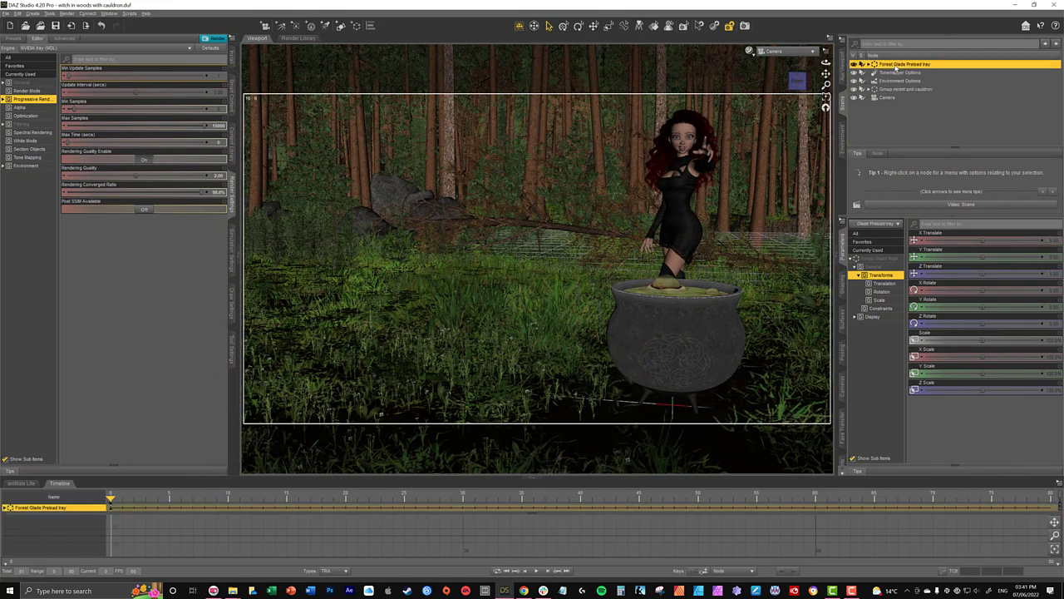
key(Delete)
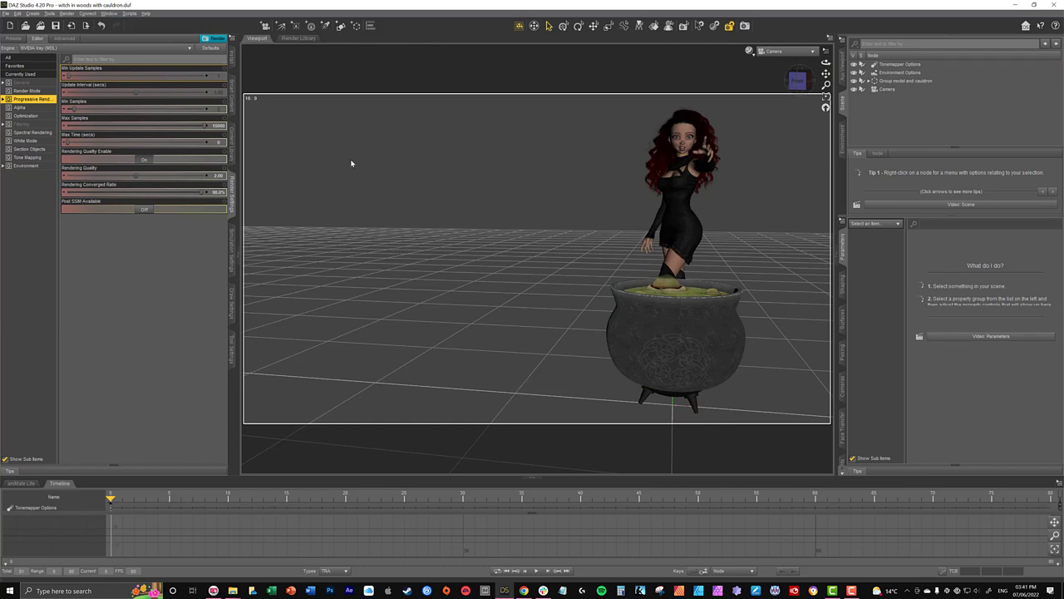
Search the Smart Content environments for "mystic" and load the Mystic Spells !All set into the scene
click(230, 109)
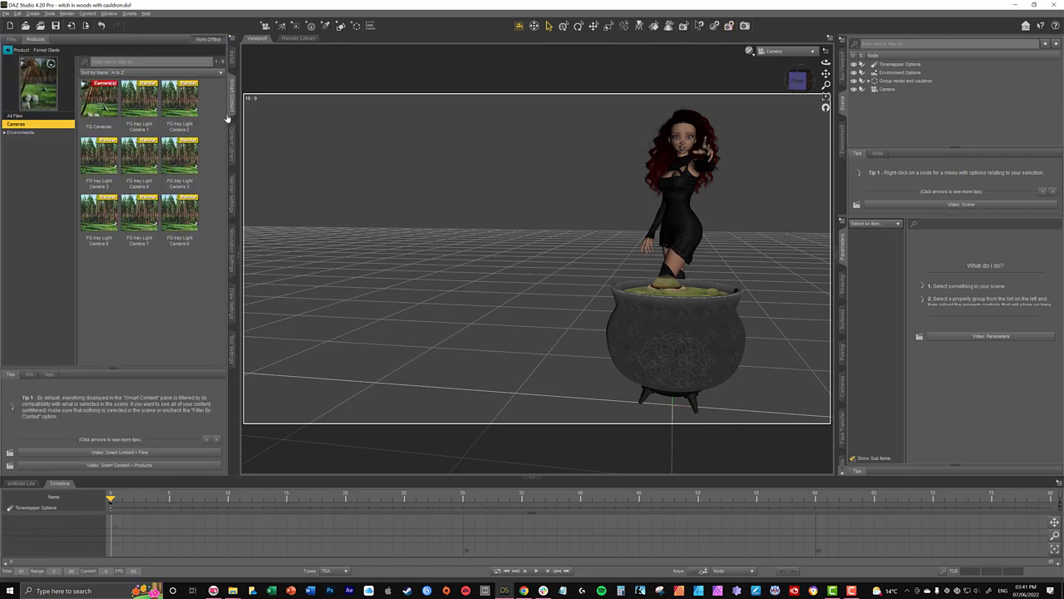
click(8, 51)
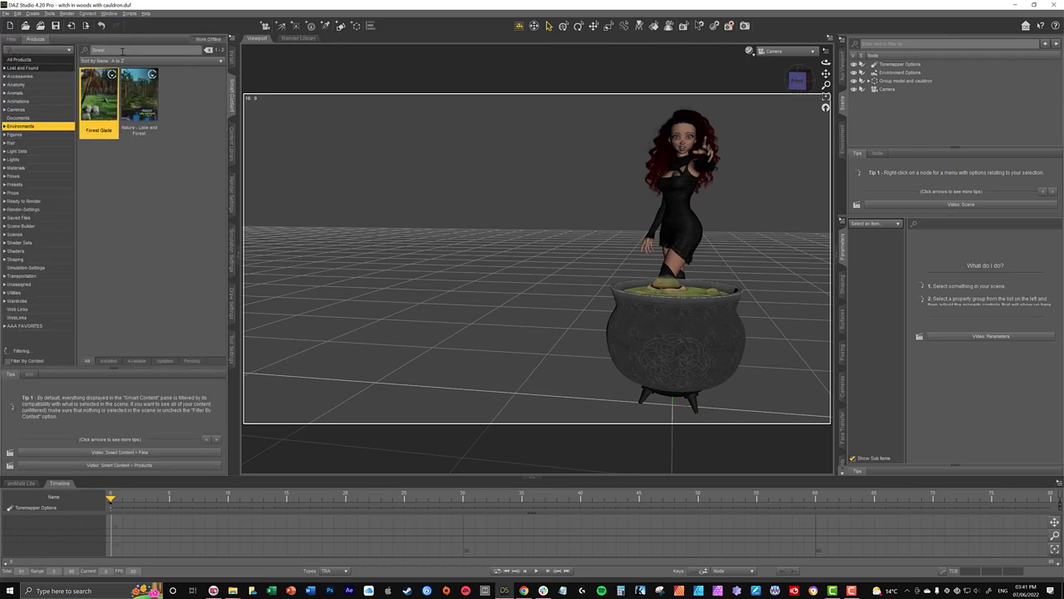
double_click(91, 51)
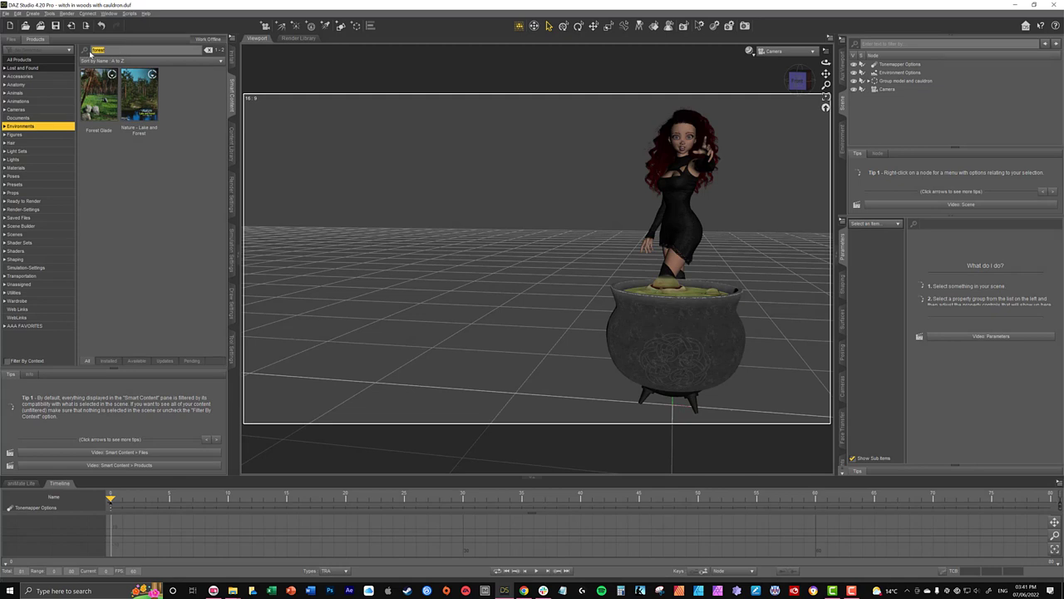
key(BackSpace)
text(mystic)
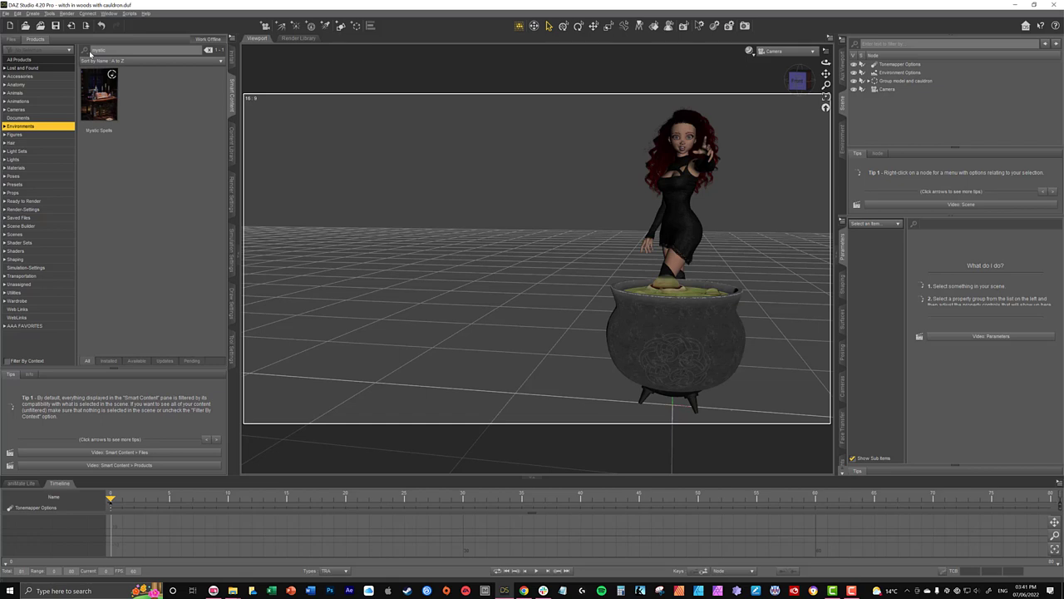
click(97, 100)
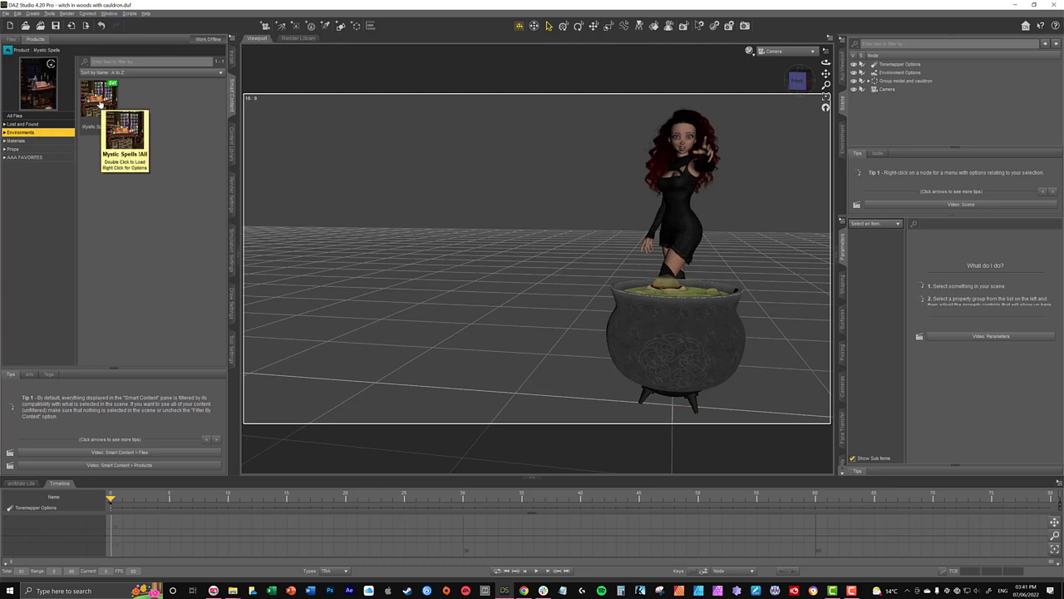
click(109, 87)
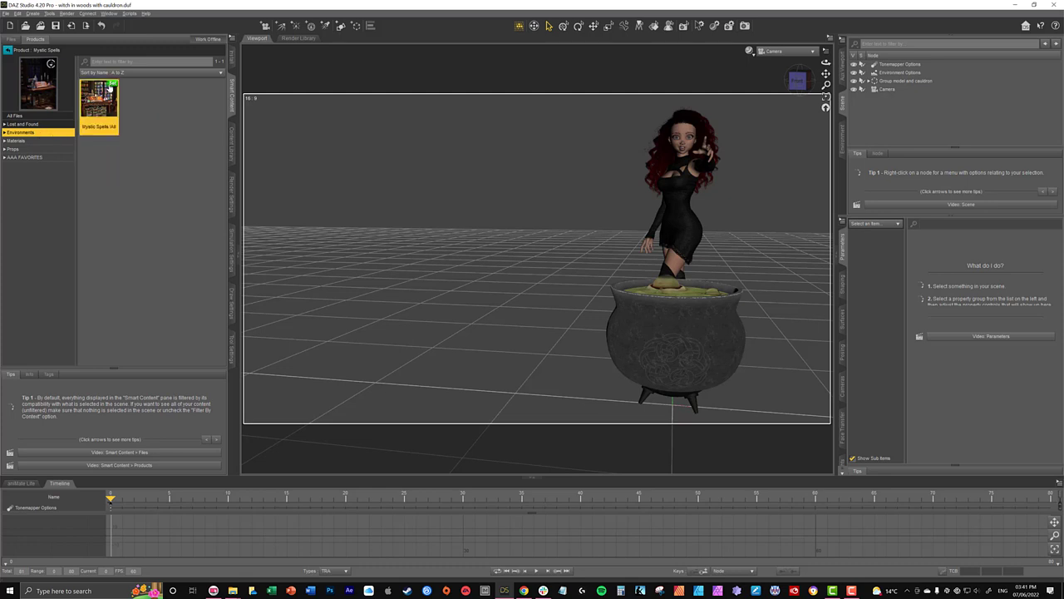
mouse_move(95, 103)
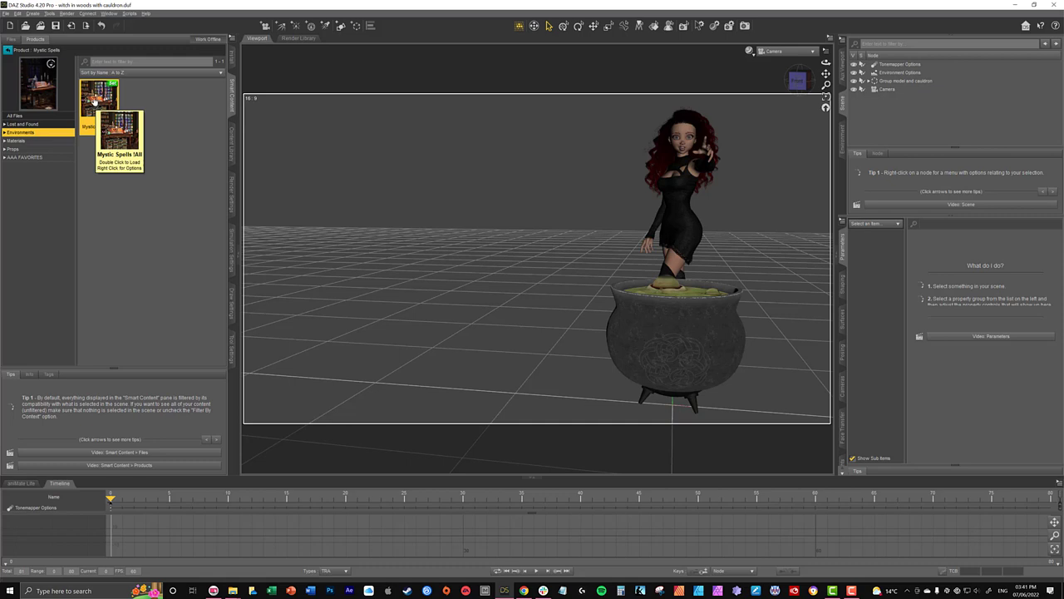
double_click(93, 104)
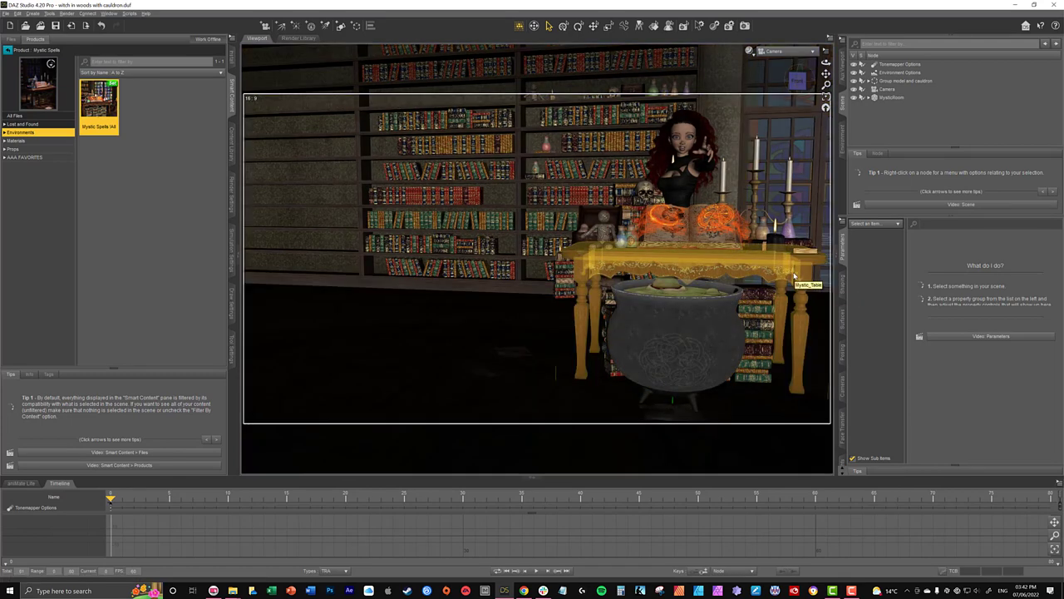
Expand MysticRoom and move Mystic_Table away from the witch to an X Translate of about -264
click(868, 98)
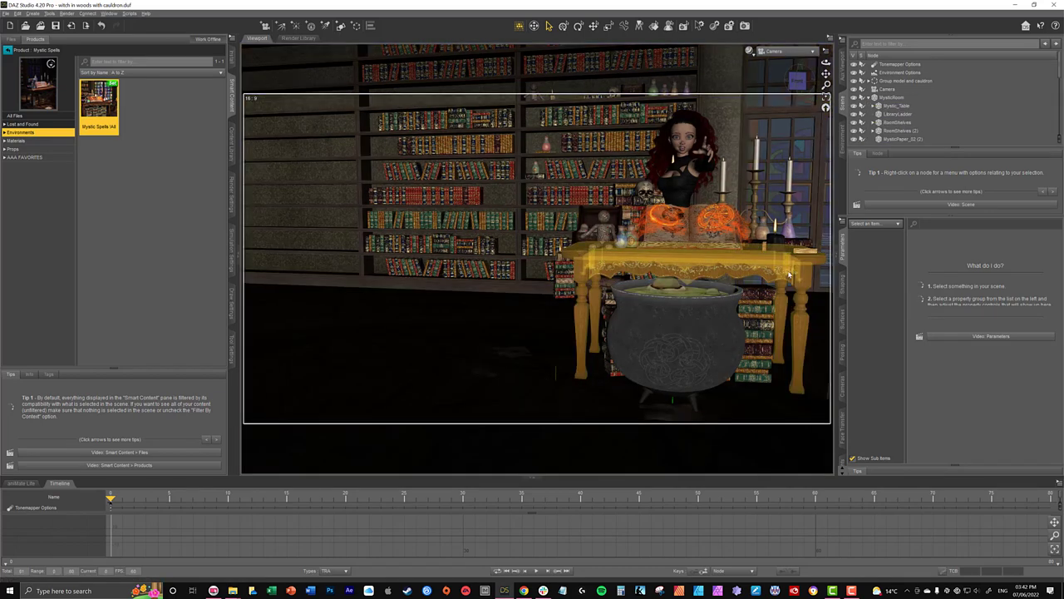
click(789, 275)
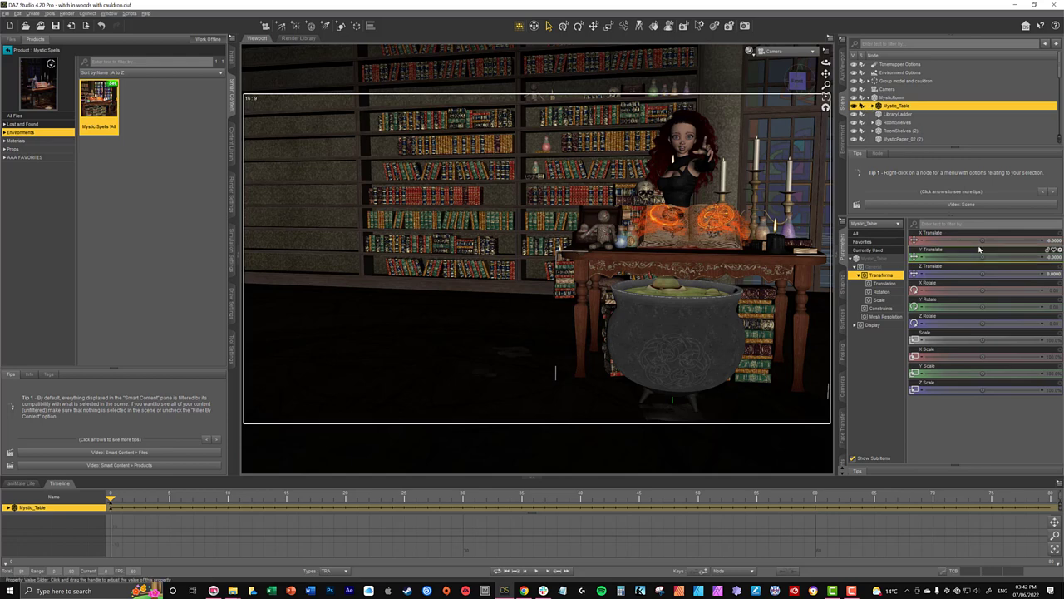
drag(1054, 240, 1031, 233)
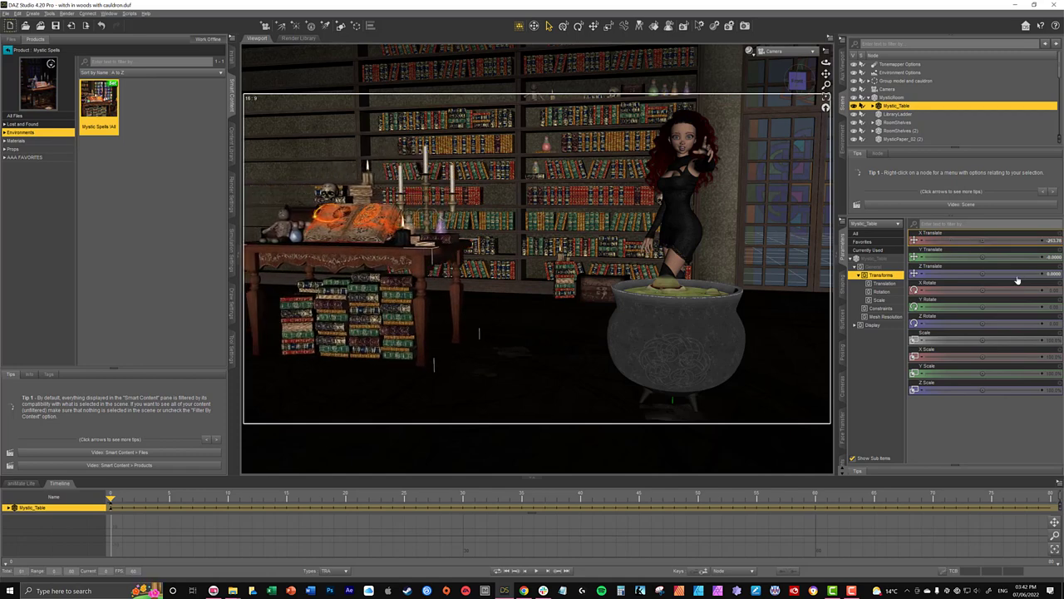
Move Mystic_Table back toward the bookshelves along Z and sideways to an X Translate of about -366, and collapse MysticRoom
drag(1030, 272, 977, 241)
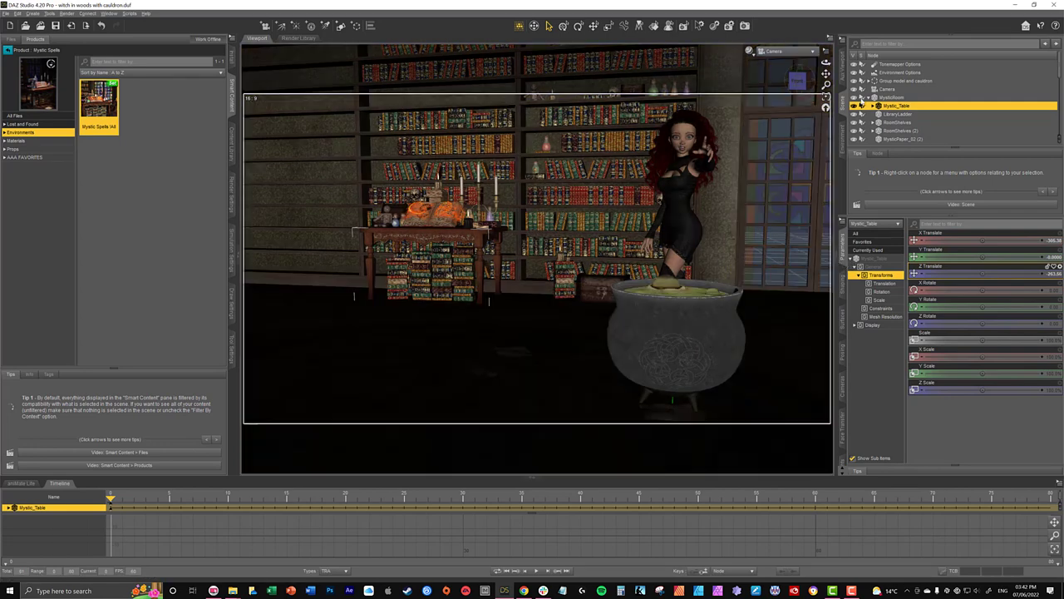
click(871, 98)
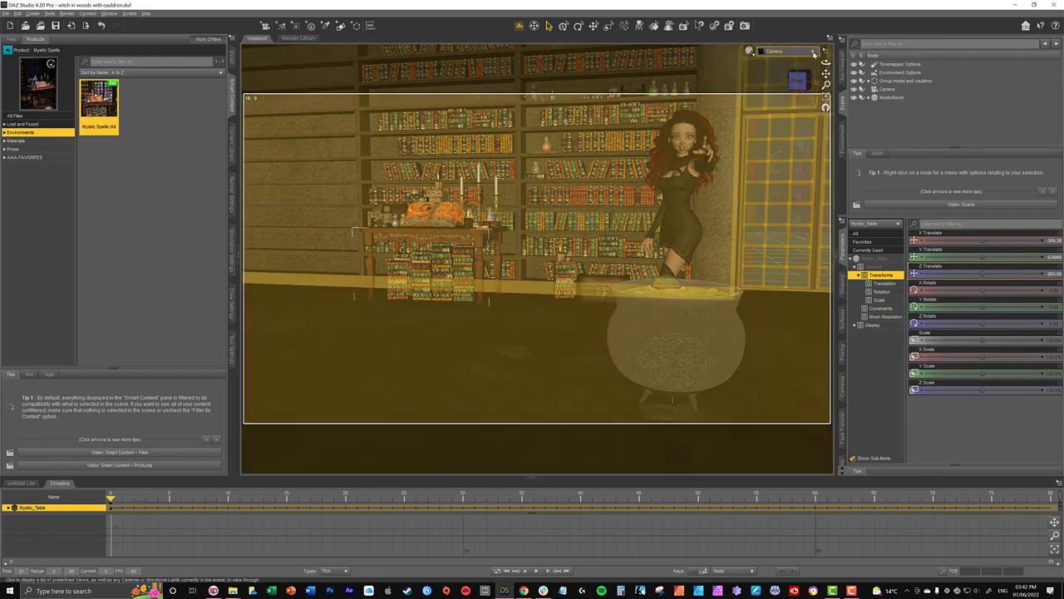
Preview the scene through the camera in NVIDIA Iray and look through the parts grouped under MysticRoom
click(813, 52)
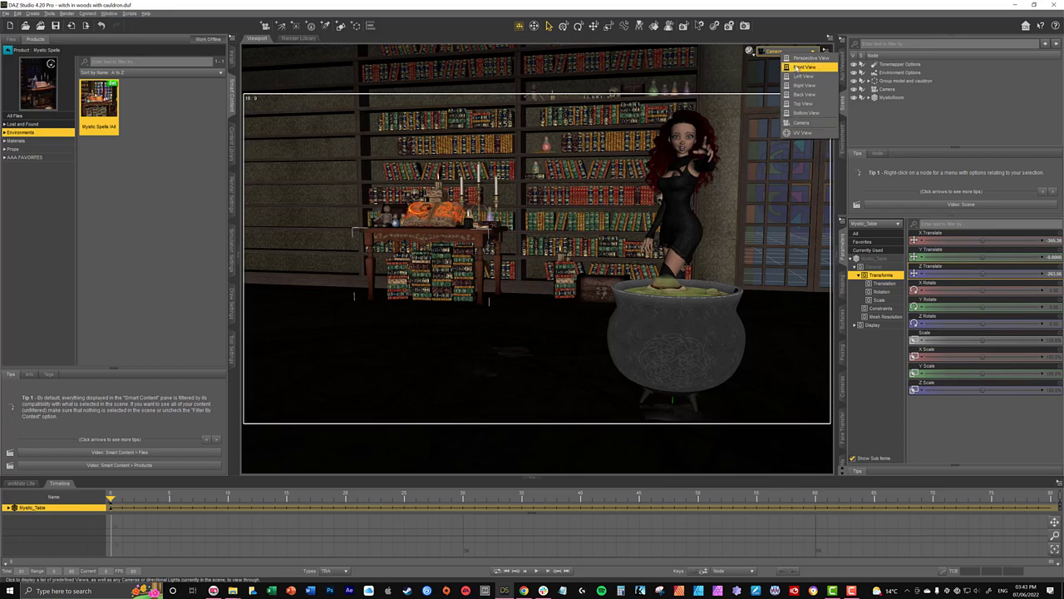
click(751, 52)
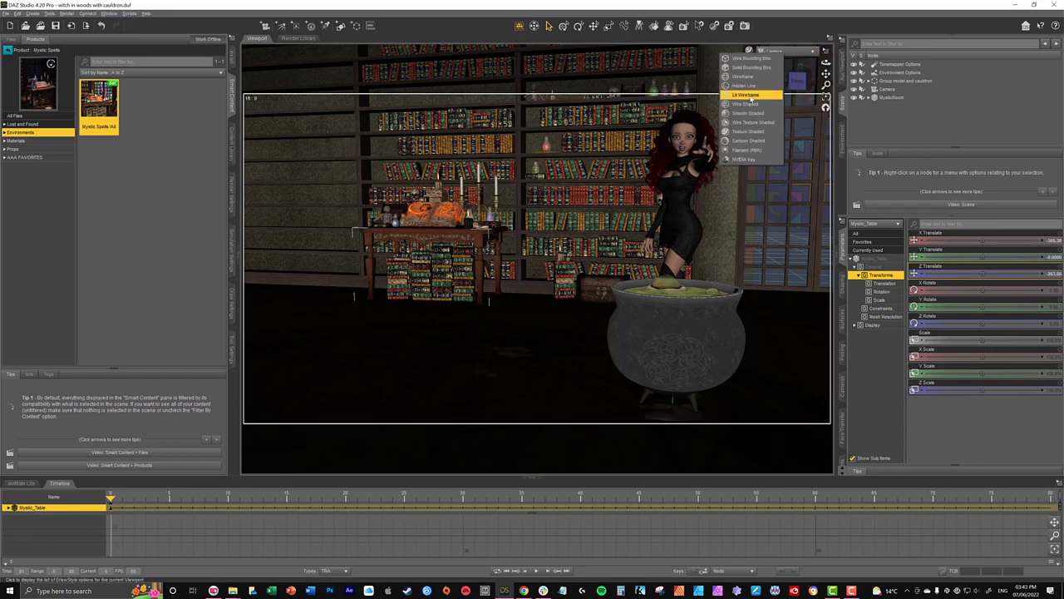
click(752, 160)
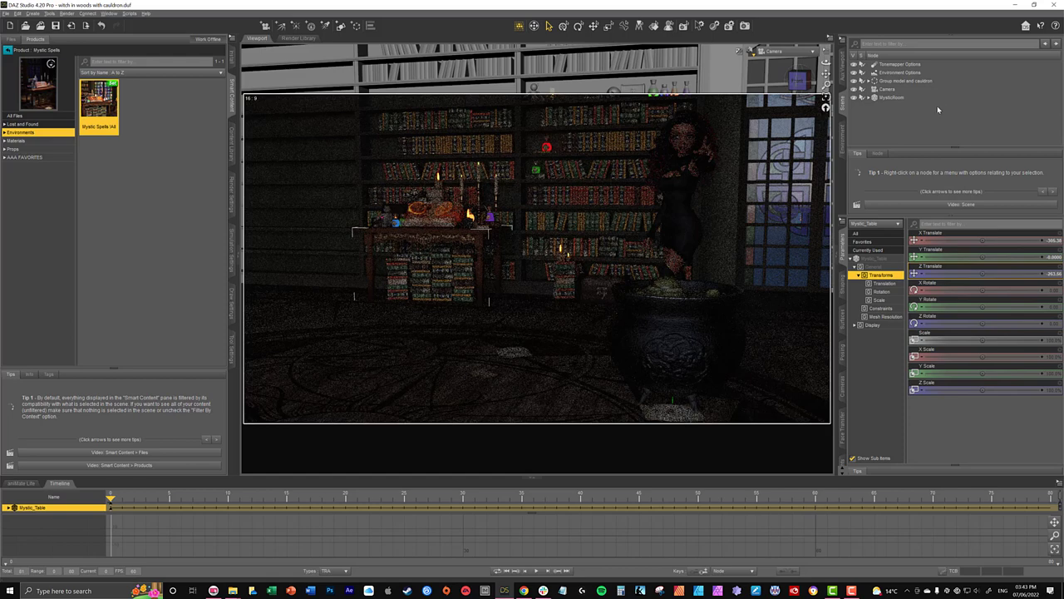
click(869, 97)
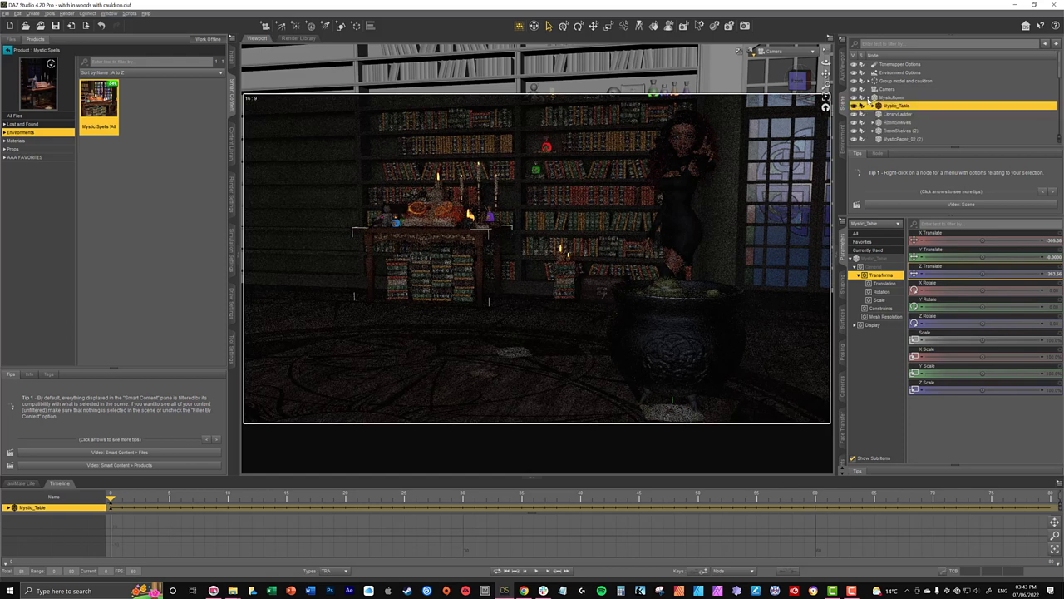
scroll(913, 106, down, 1)
scroll(911, 107, down, 5)
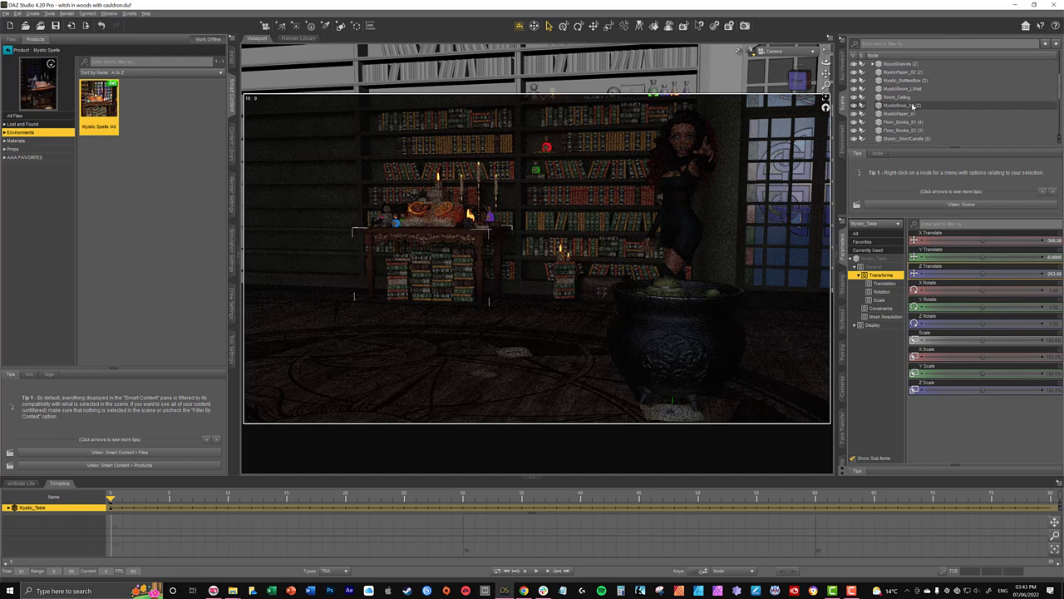
scroll(912, 106, down, 1)
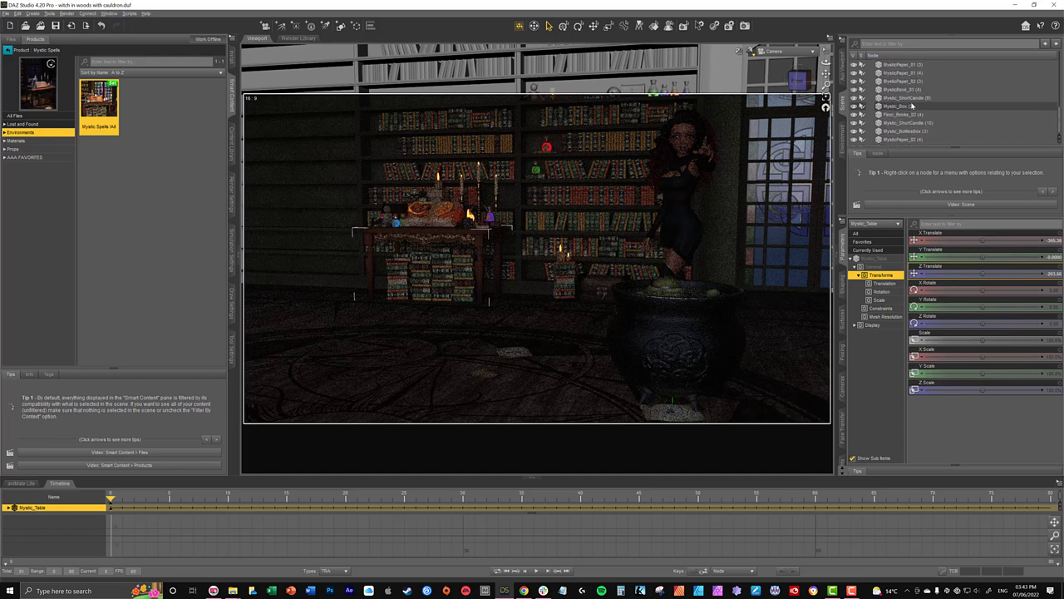
scroll(911, 101, up, 8)
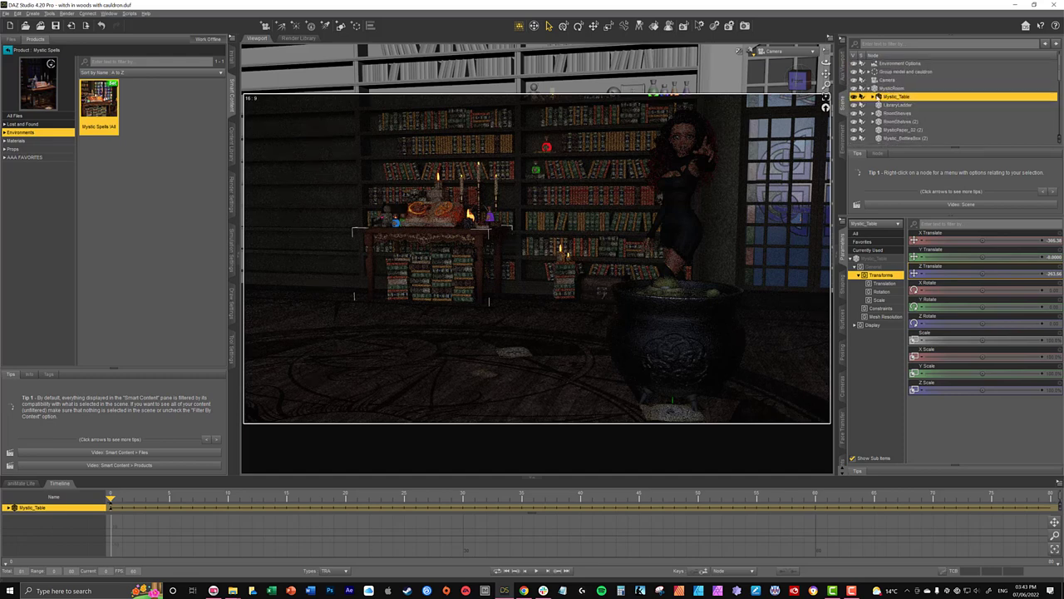
click(869, 89)
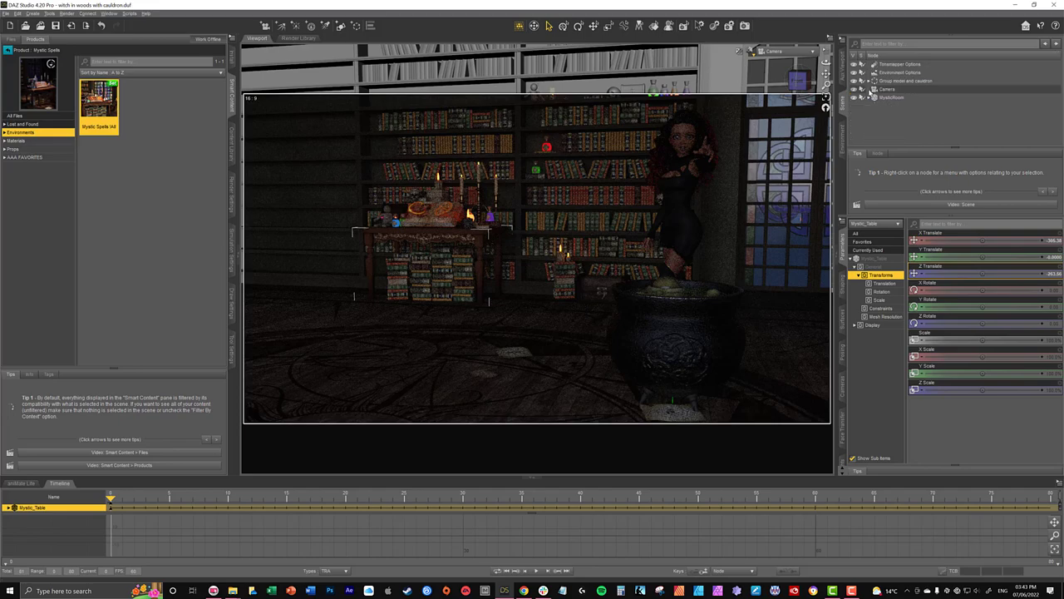
Inspect the whole room from farther back, switch the viewport to Texture Shaded, and return to a close framing of the witch and cauldron
scroll(787, 142, up, 2)
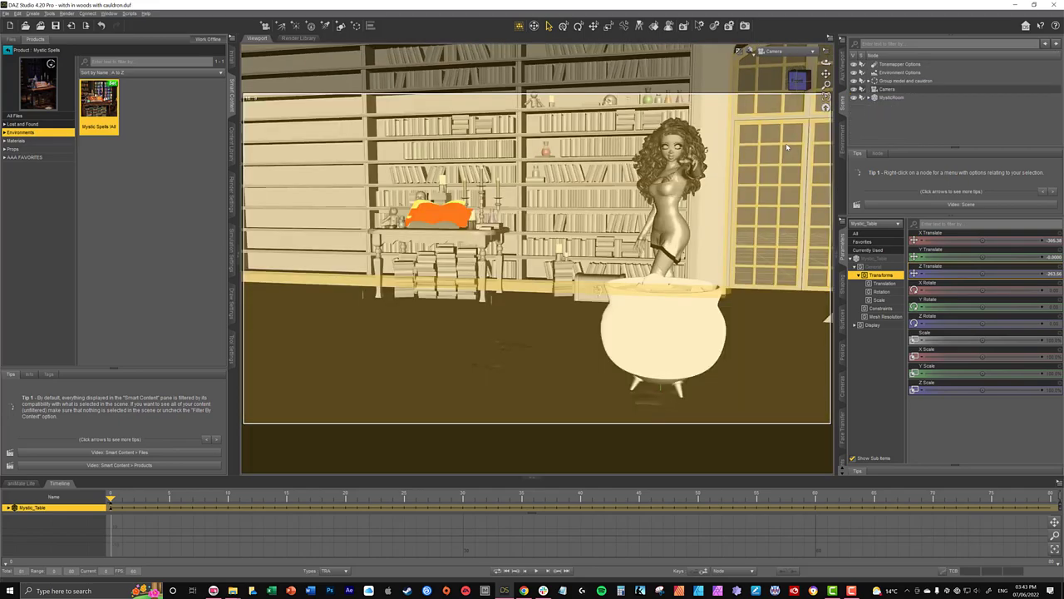
scroll(787, 146, down, 5)
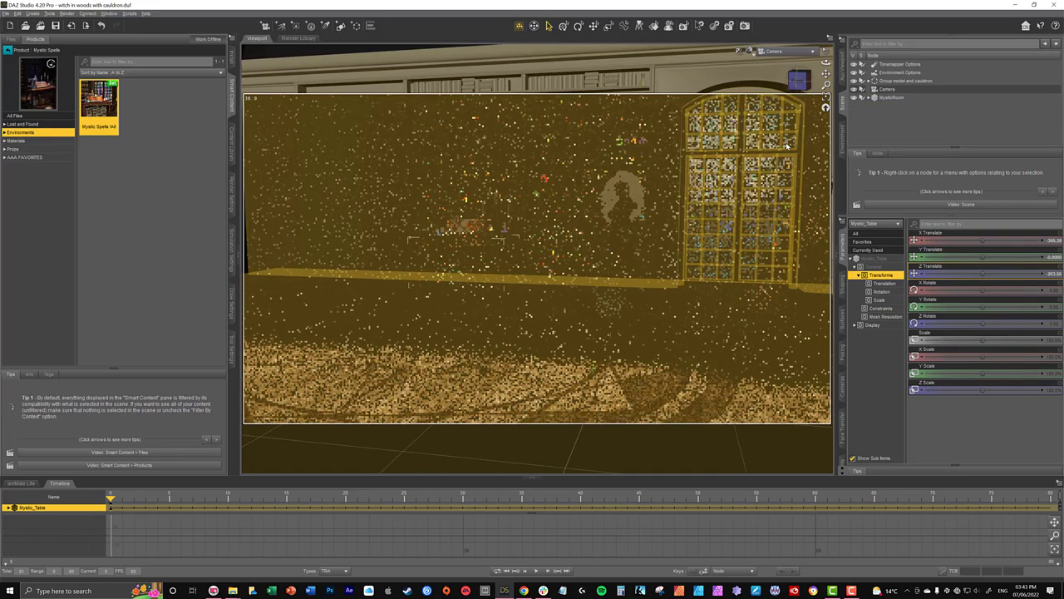
scroll(787, 145, down, 4)
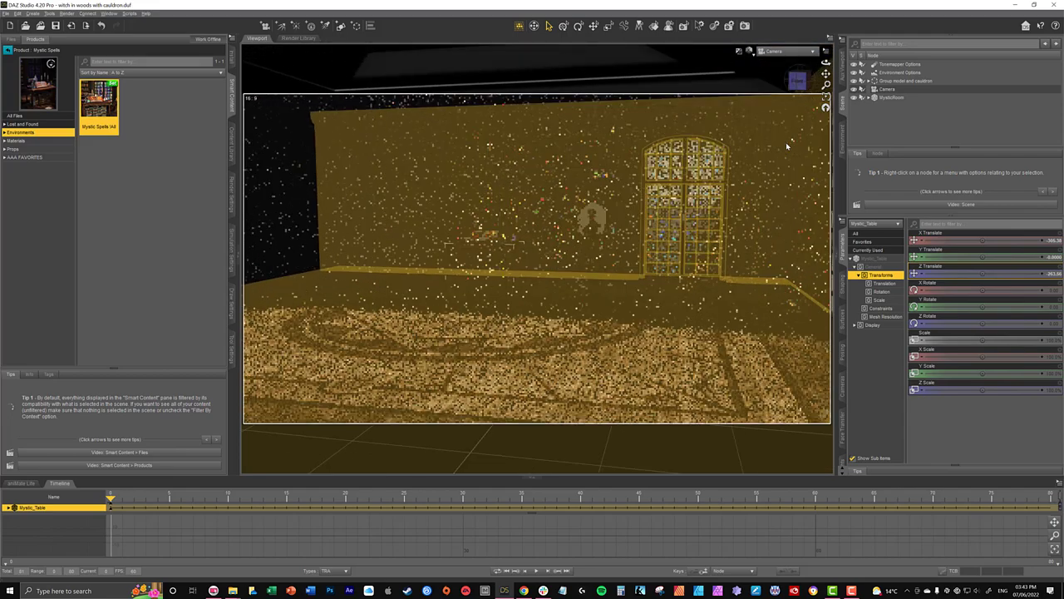
scroll(787, 146, down, 2)
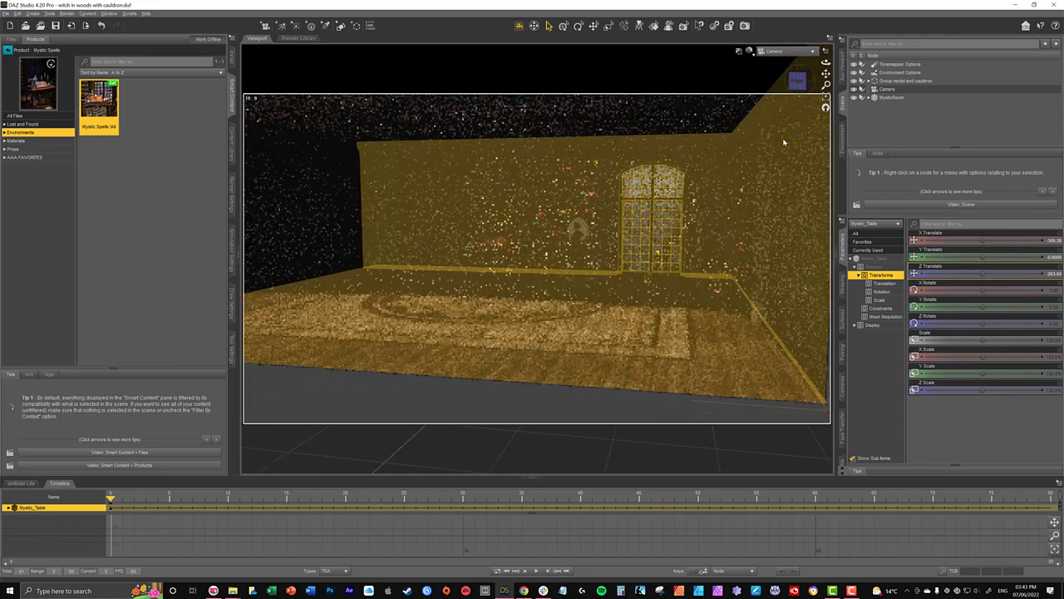
click(749, 51)
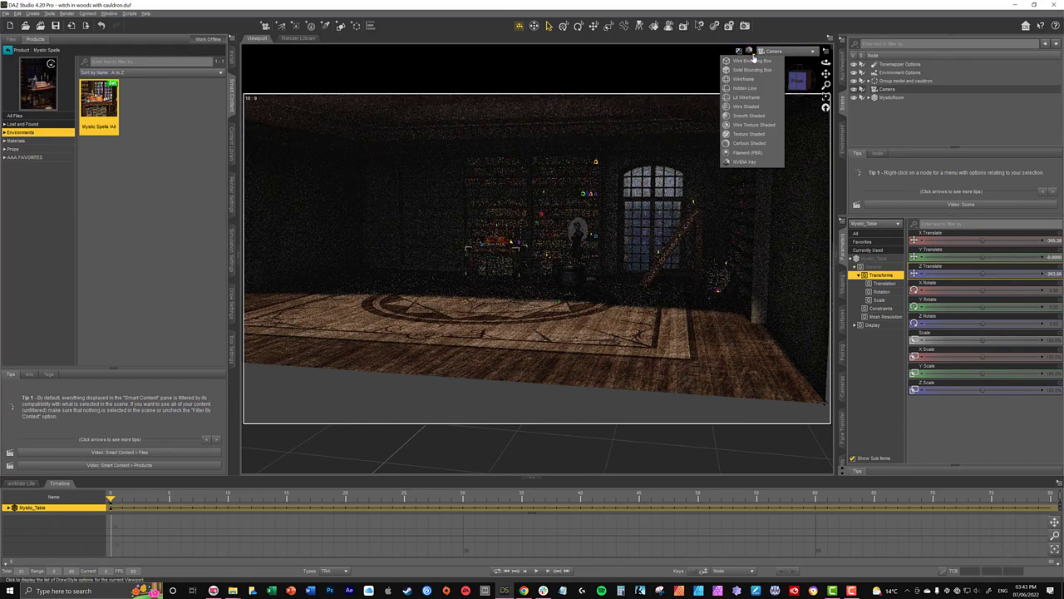
click(742, 135)
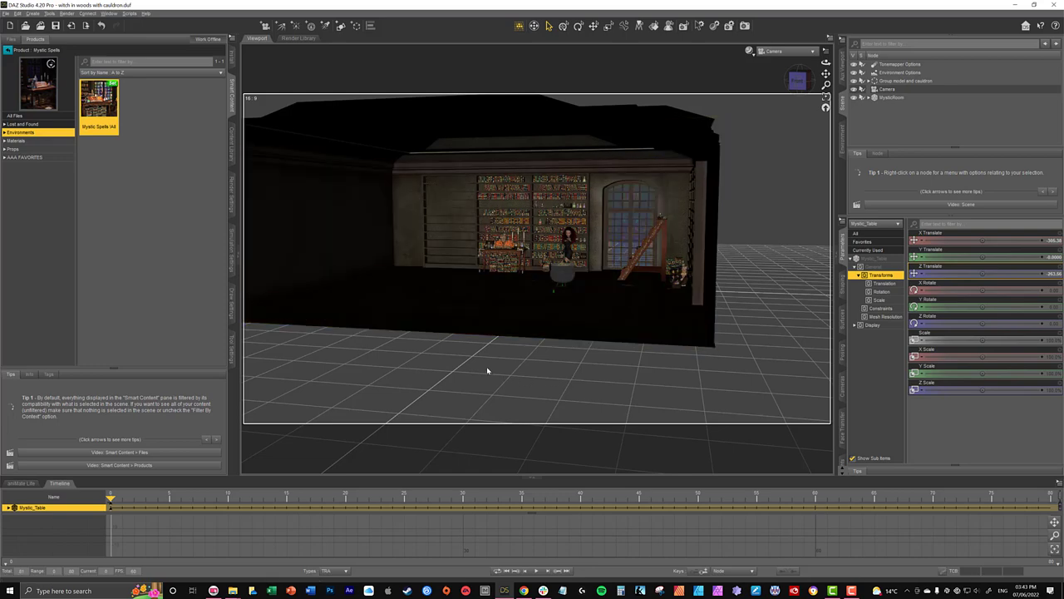
scroll(475, 324, up, 5)
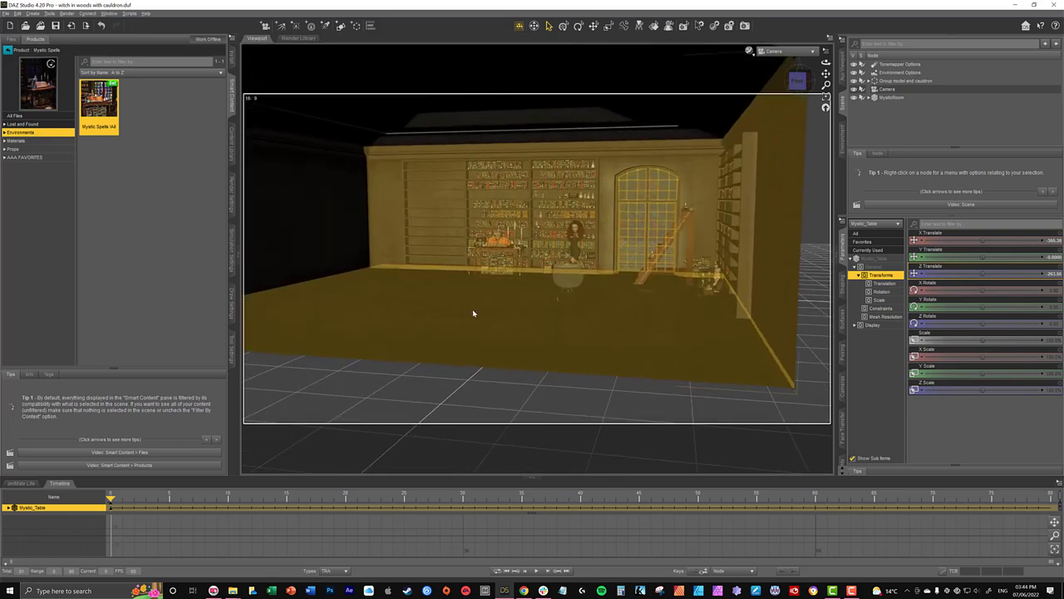
scroll(472, 313, up, 6)
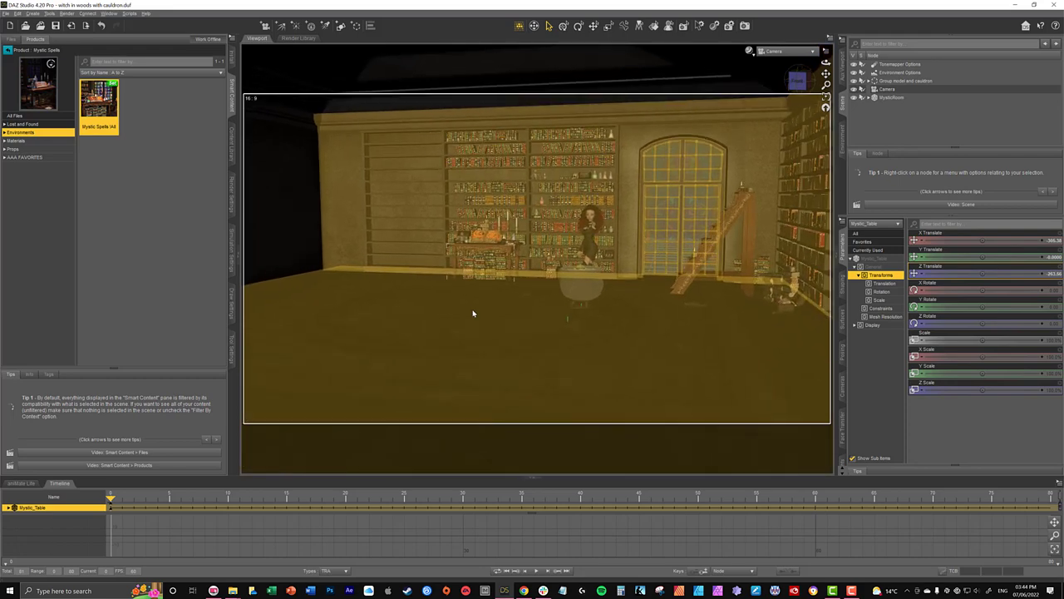
scroll(472, 313, up, 6)
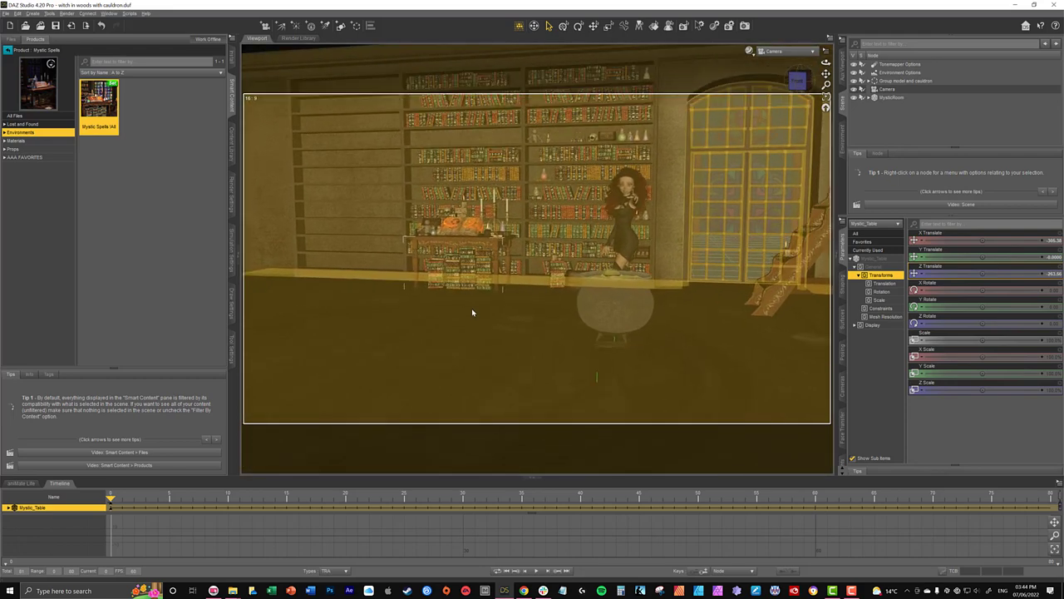
scroll(472, 312, up, 6)
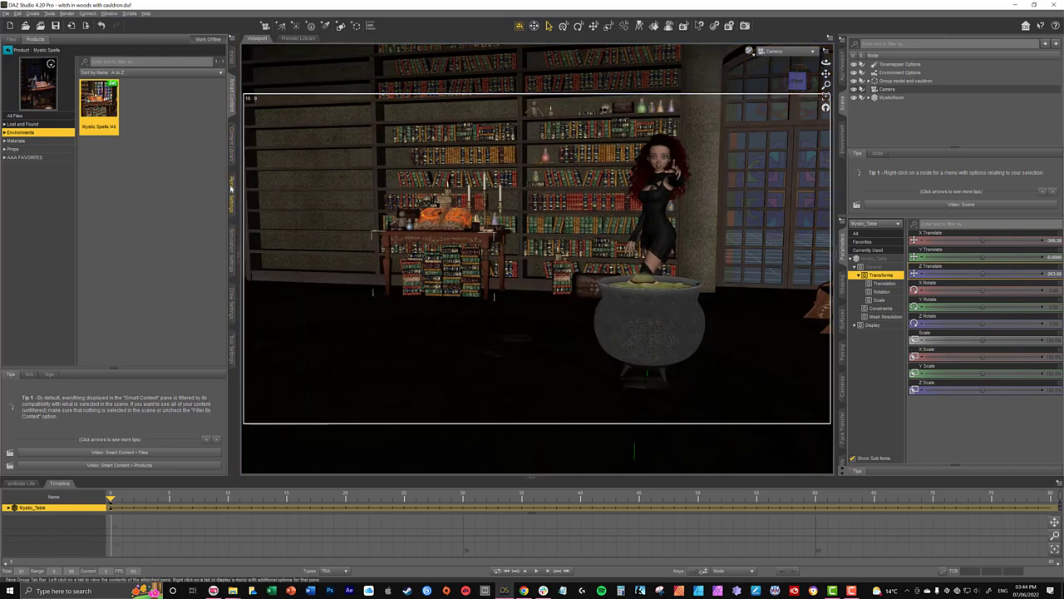
Show the Environment render settings, and open the recent scene DAZ Standard Template.duf without saving the current scene's changes
click(232, 192)
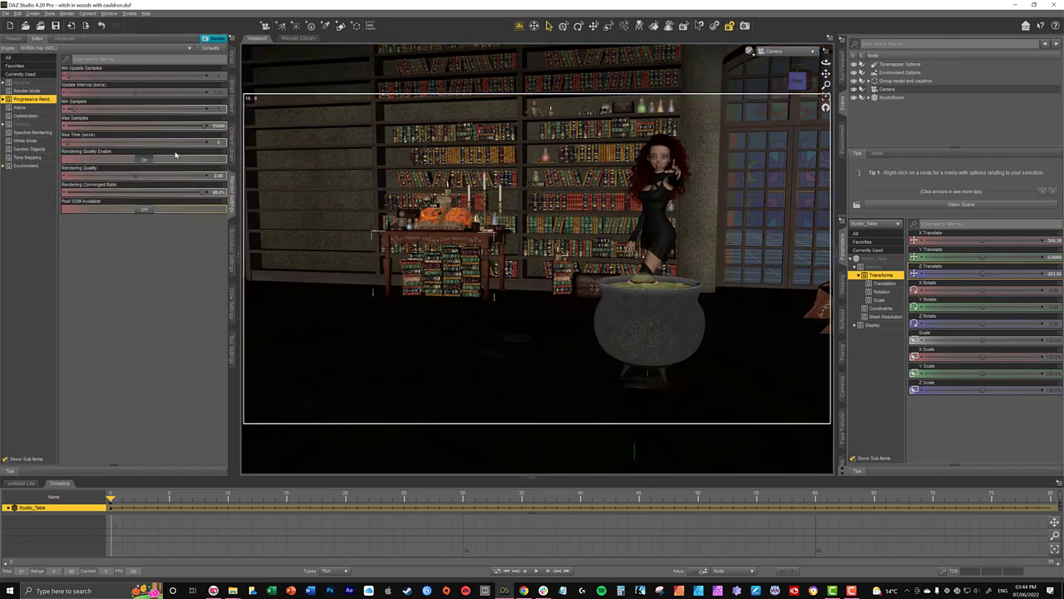
click(27, 166)
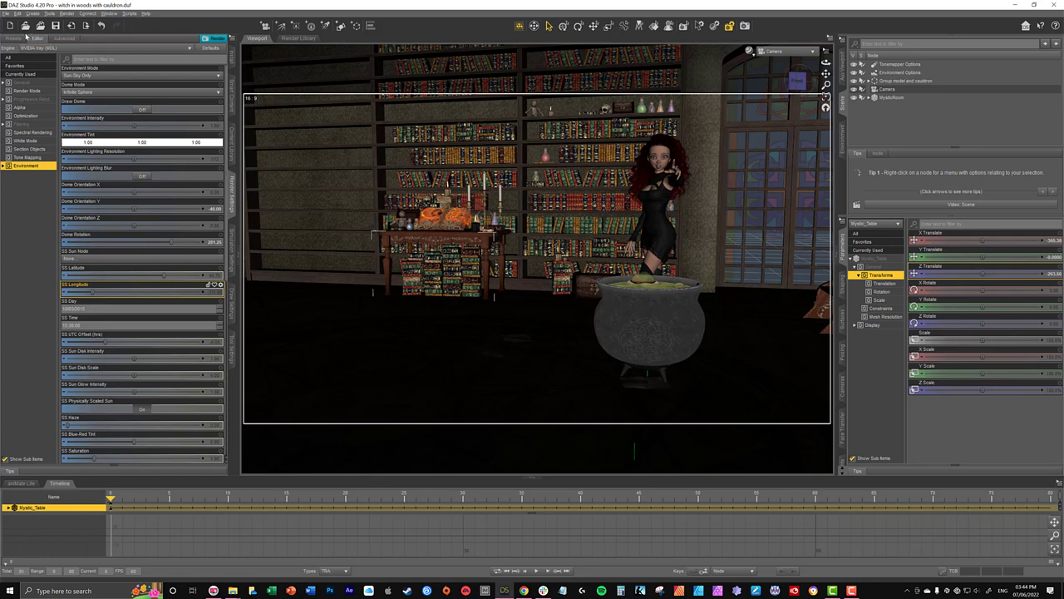
click(5, 15)
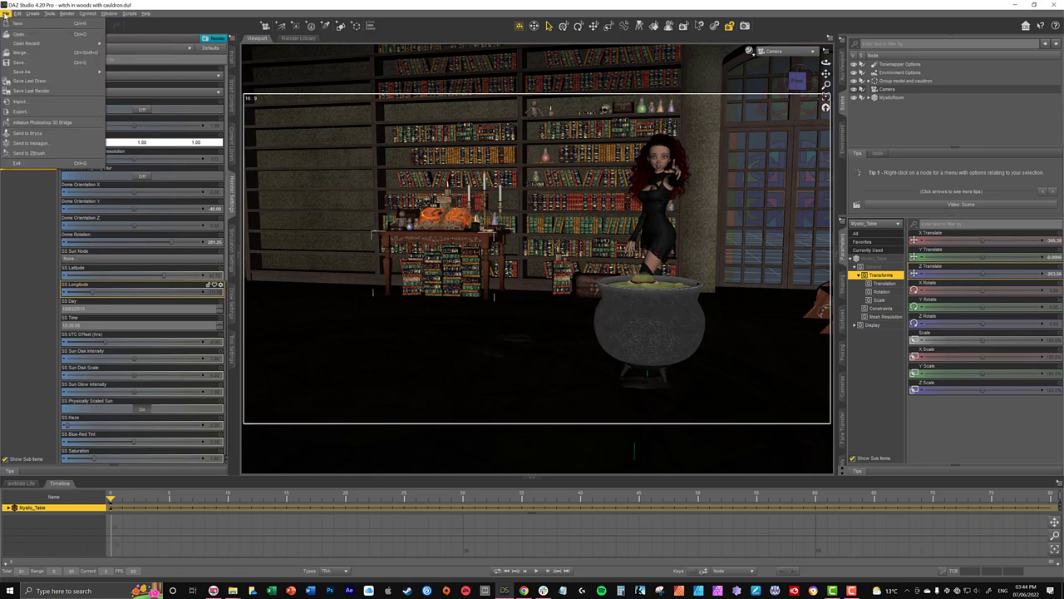
mouse_move(35, 43)
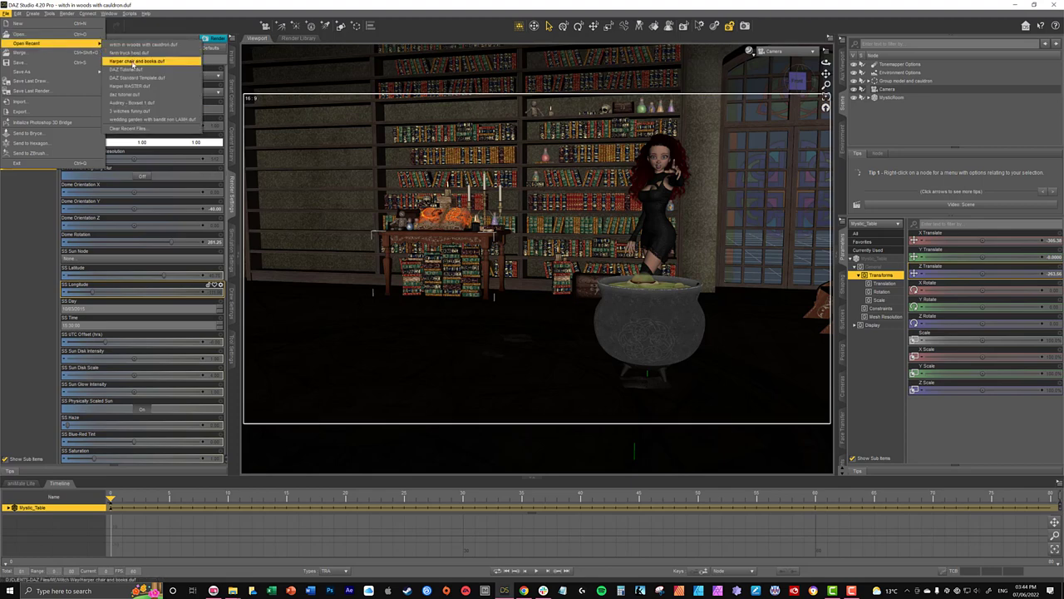
click(133, 61)
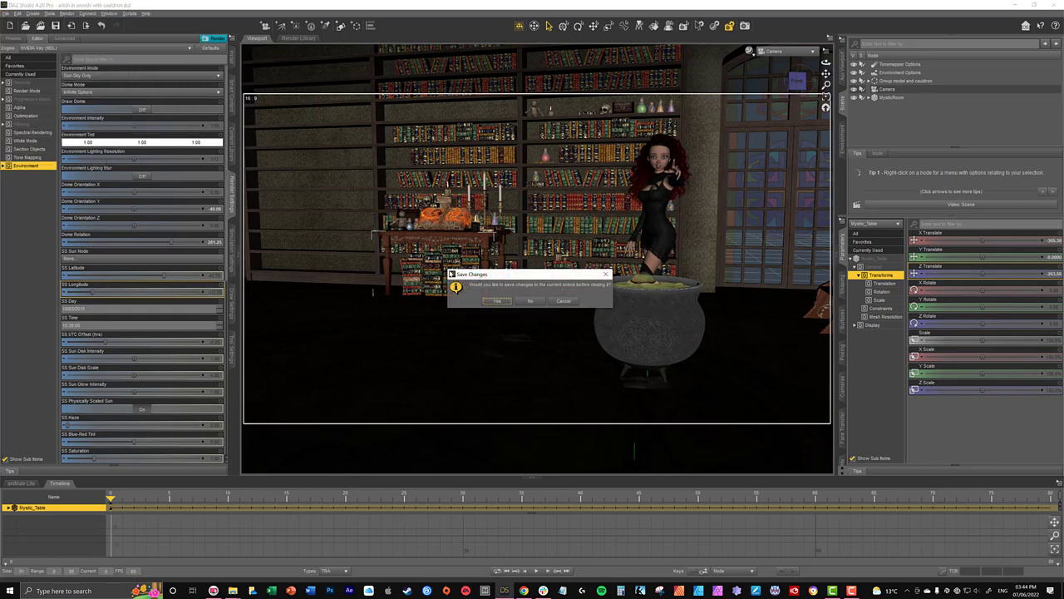
click(531, 303)
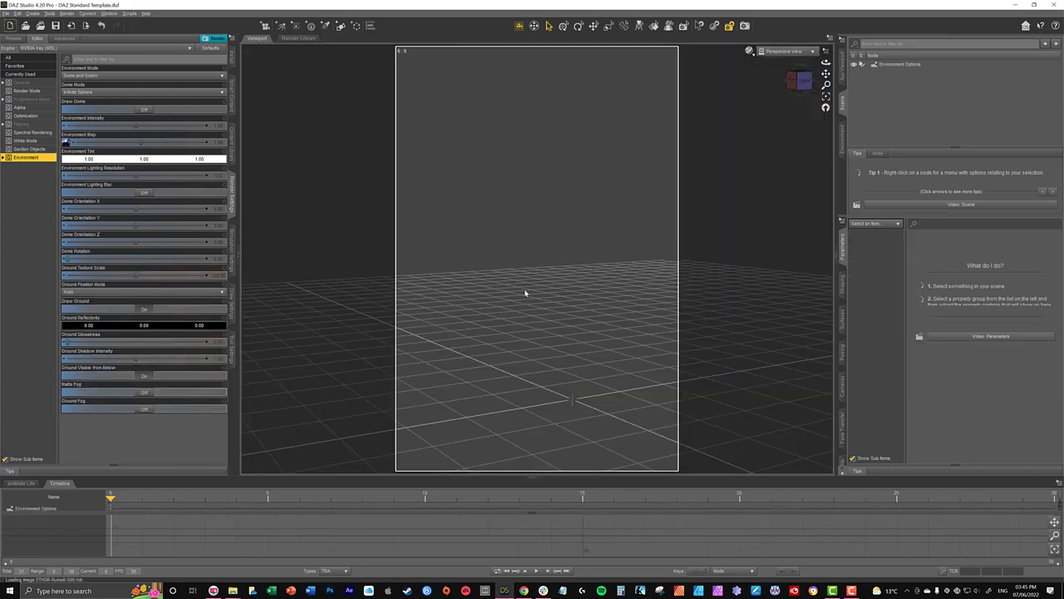
Set the render aspect ratio to 16:9 and turn the perspective view to face the front
mouse_move(66, 145)
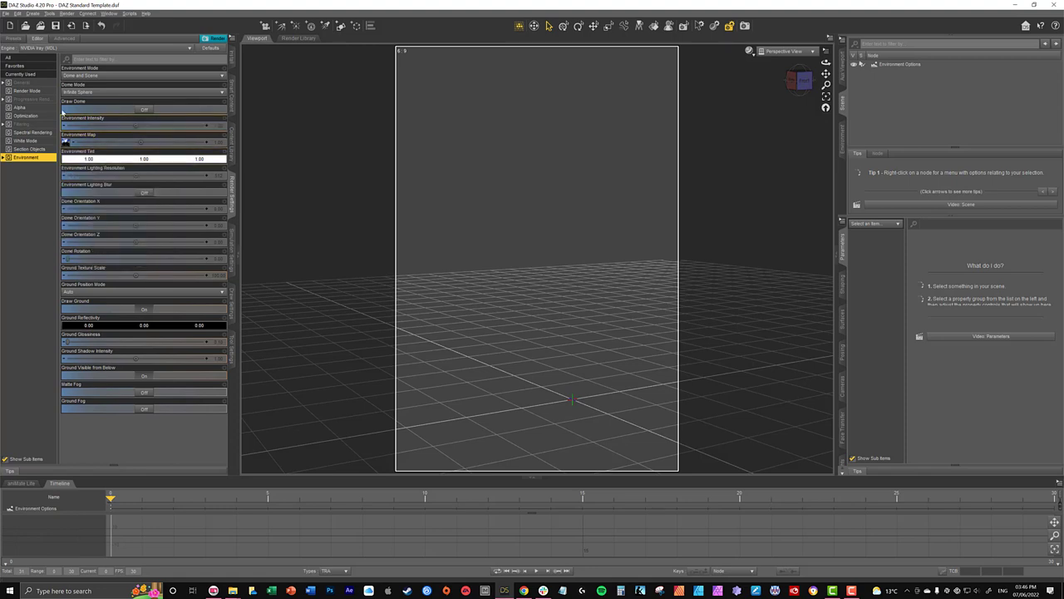
click(24, 83)
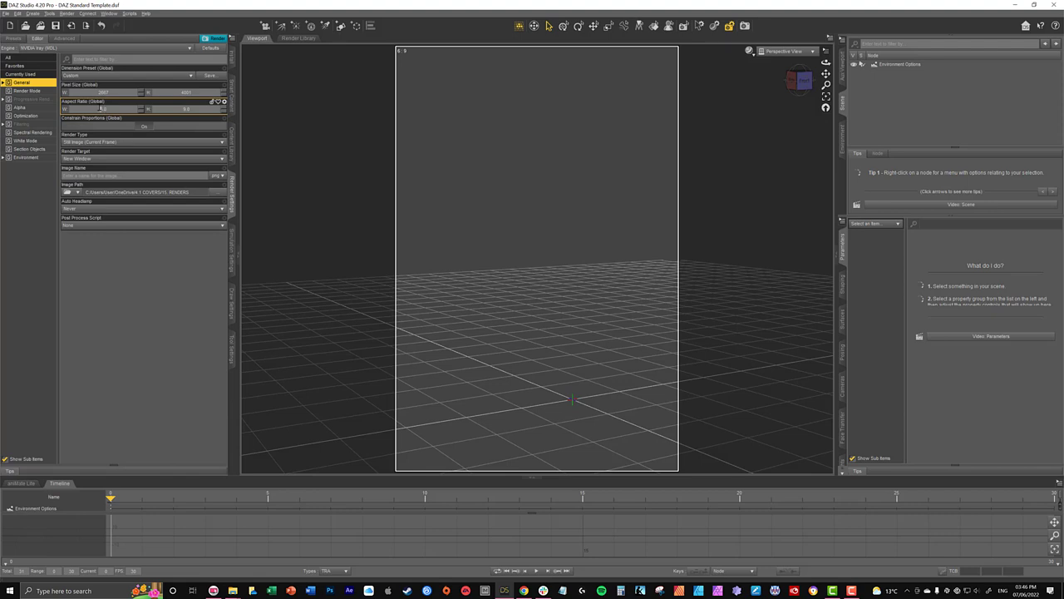
key(Return)
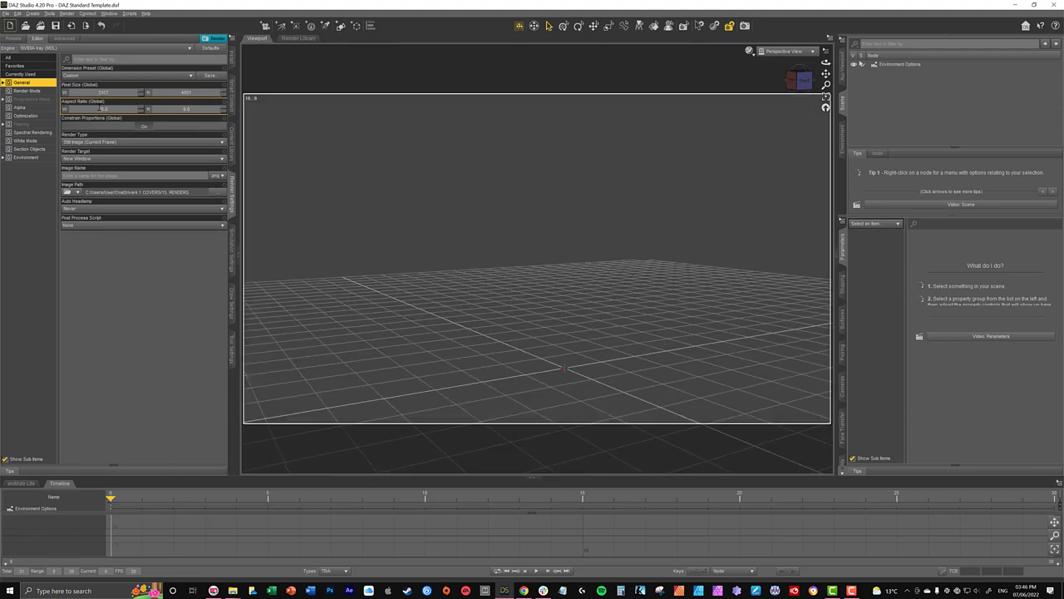
drag(799, 78, 826, 78)
click(803, 80)
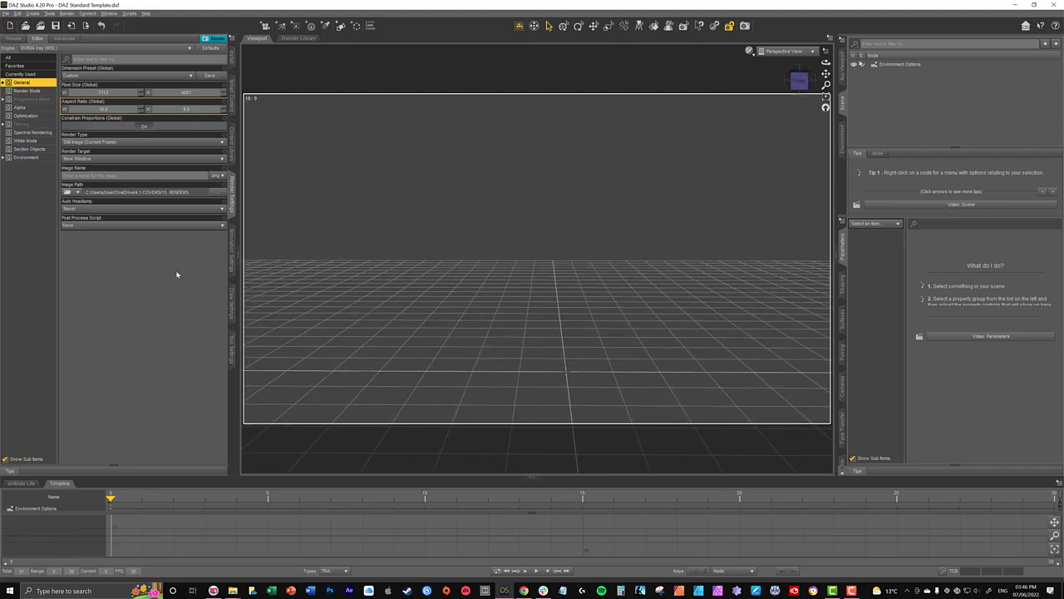
Load the Mystic Spells !All environment and move Mystic_Table sideways and back against the bookshelves along X and Z
click(233, 106)
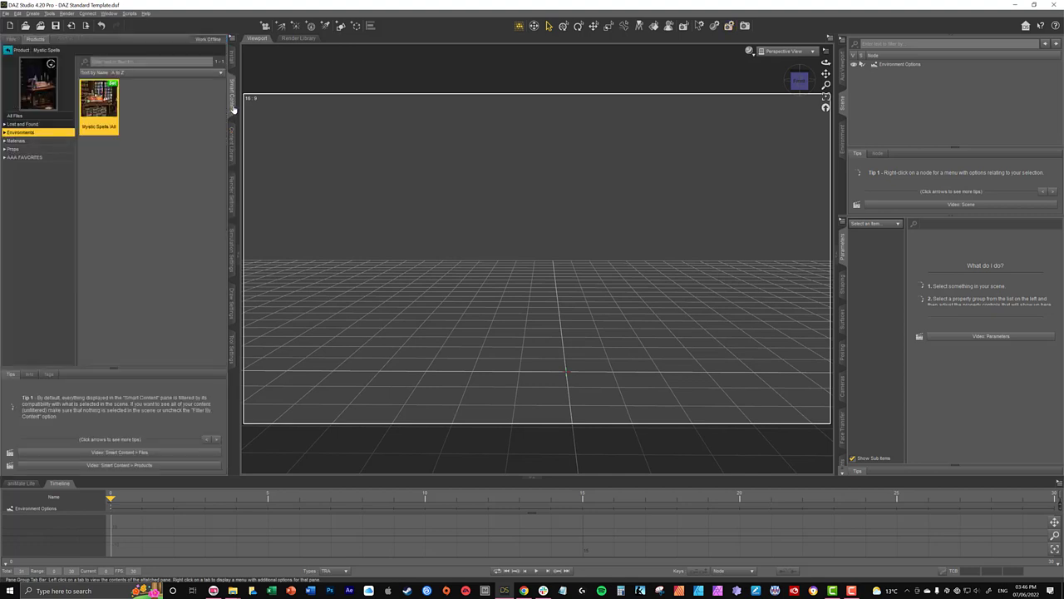
double_click(104, 106)
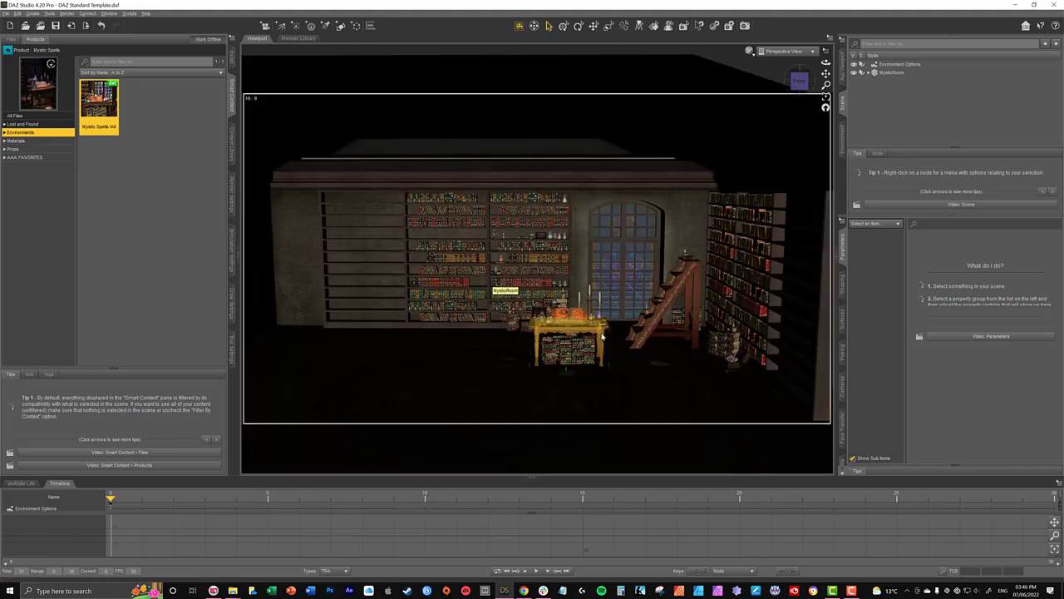
click(603, 336)
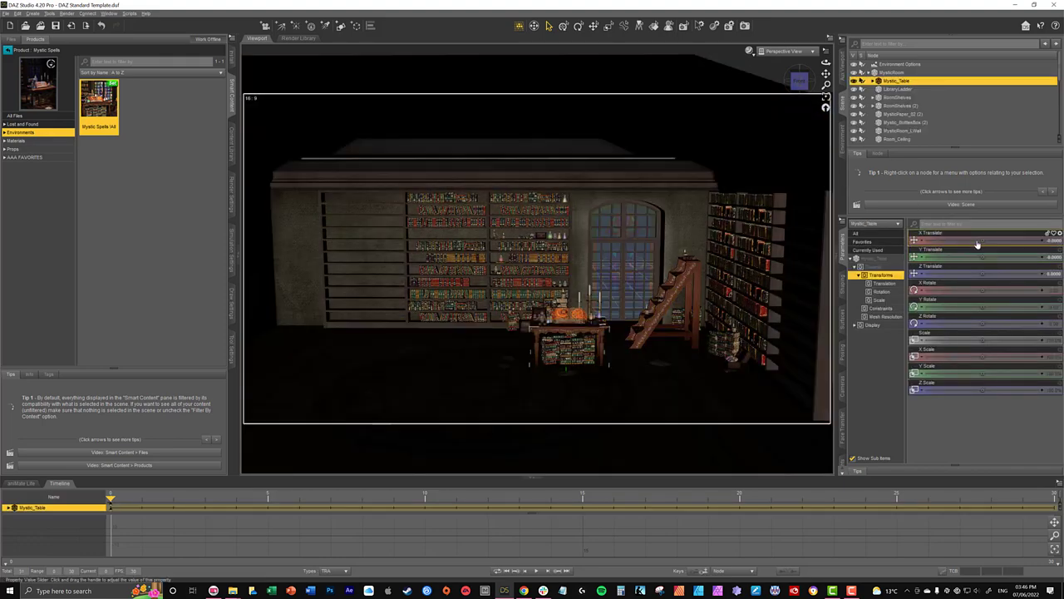
drag(978, 243, 931, 243)
drag(981, 239, 972, 275)
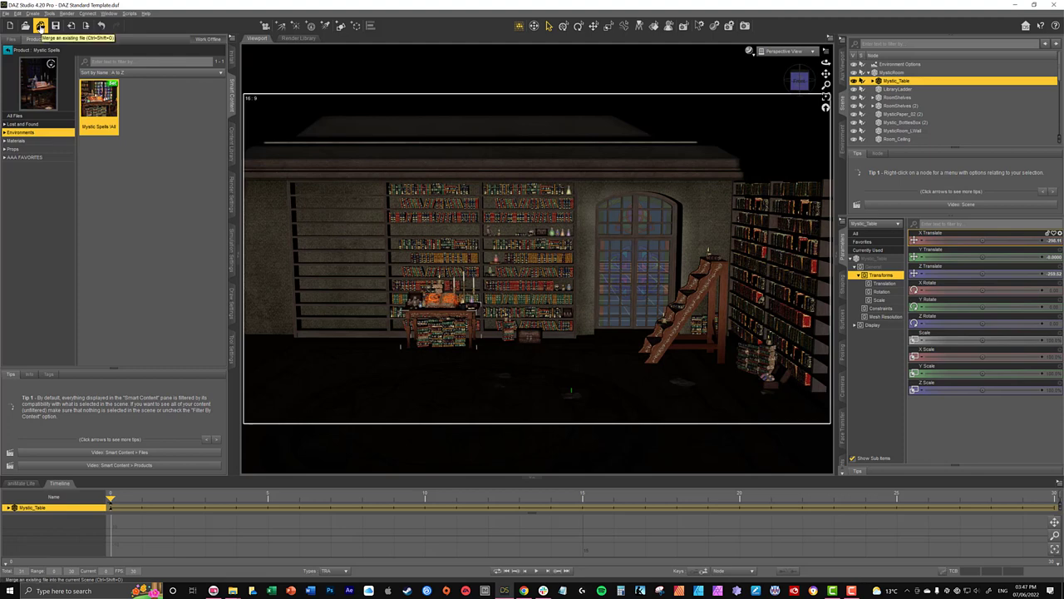
Merge the saved scene file witch 1 from the MESSING AROUND folder into the current Mystic Spells room scene
click(39, 26)
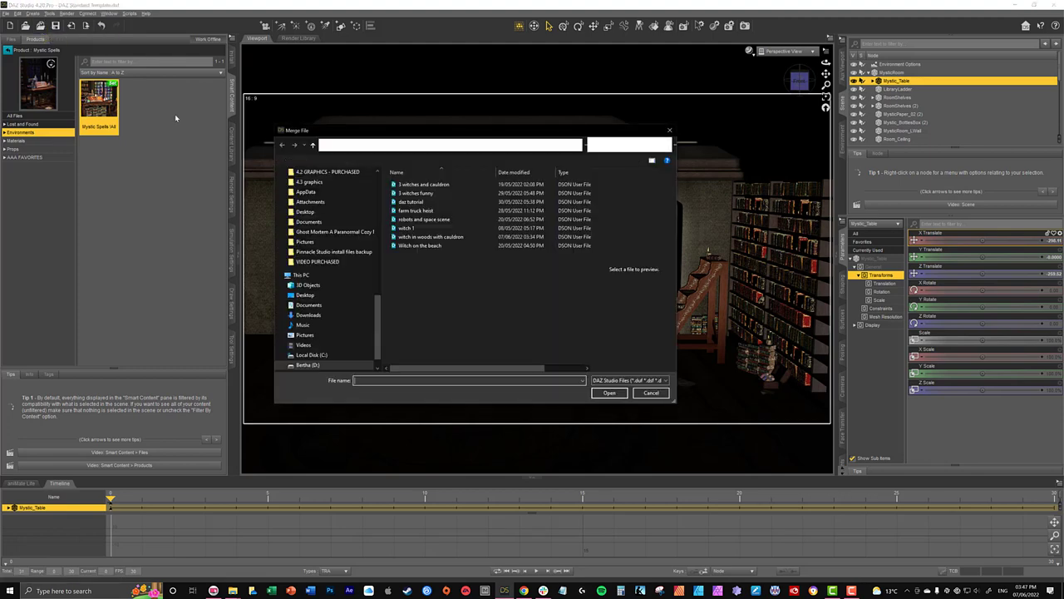
click(442, 229)
click(440, 237)
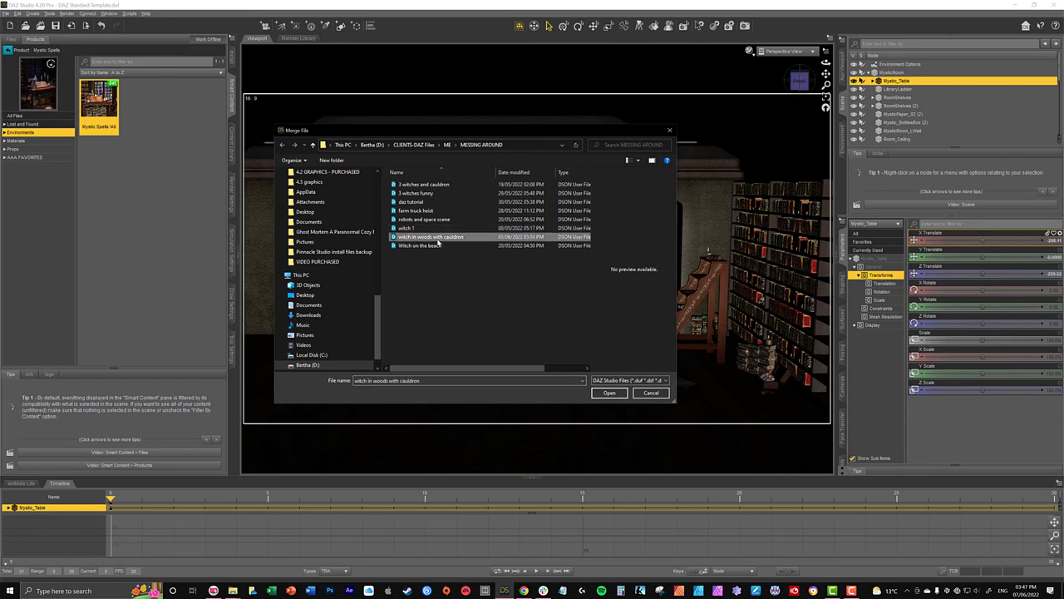
click(436, 229)
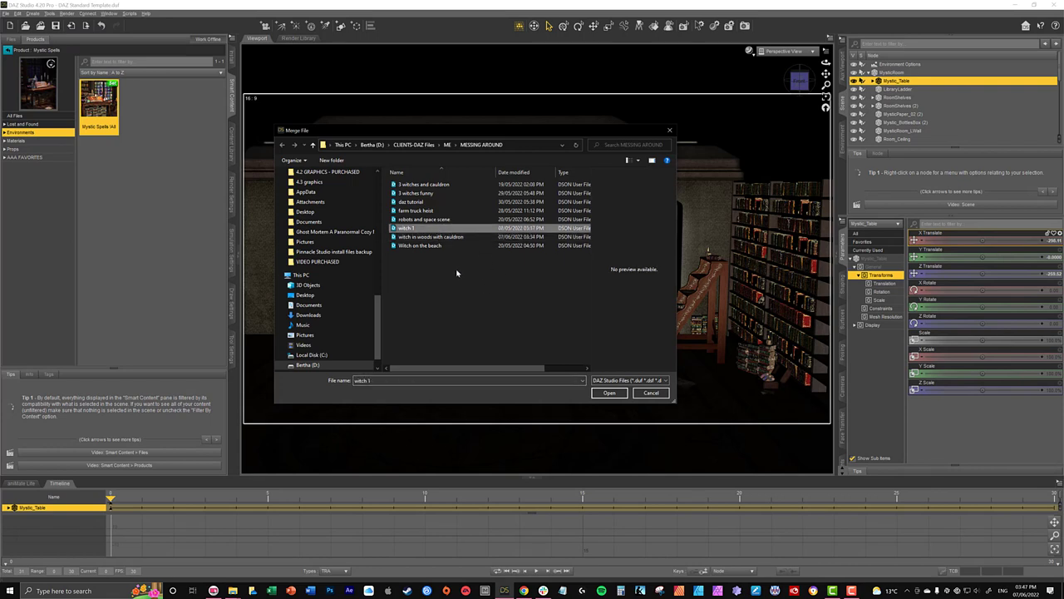
click(612, 394)
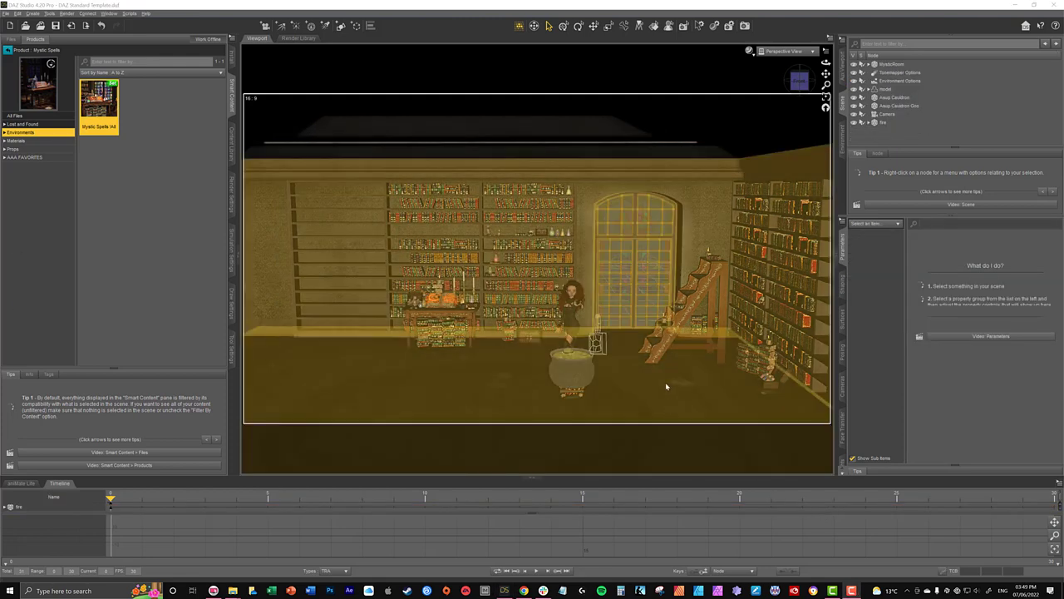
Look through the merged Camera and reframe it to show the table at one side and the witch with her cauldron at the other
scroll(655, 392, up, 3)
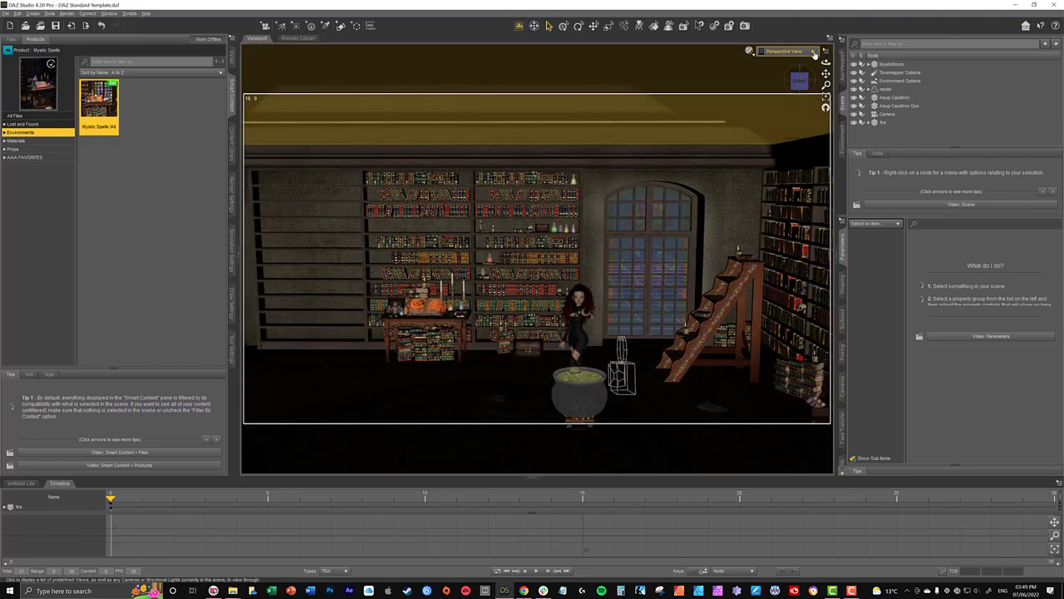
click(815, 53)
click(801, 122)
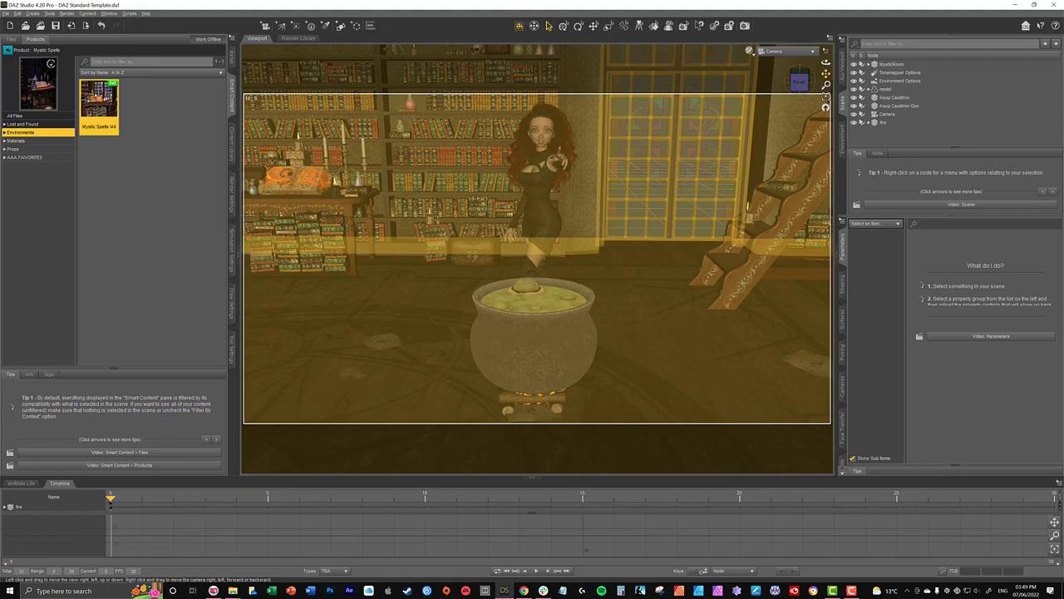
drag(826, 73, 708, 75)
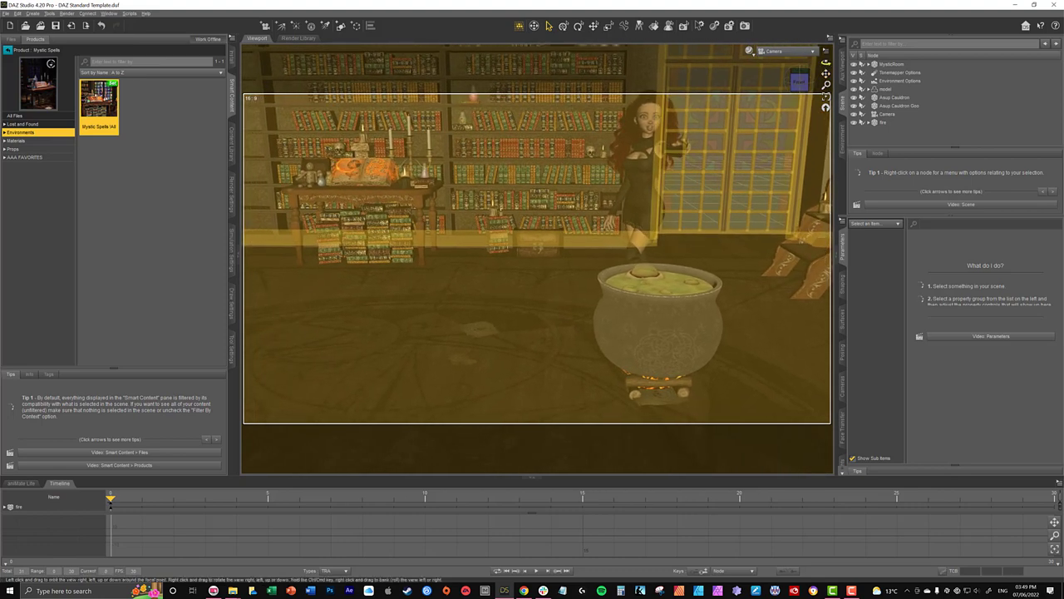
drag(825, 107, 732, 111)
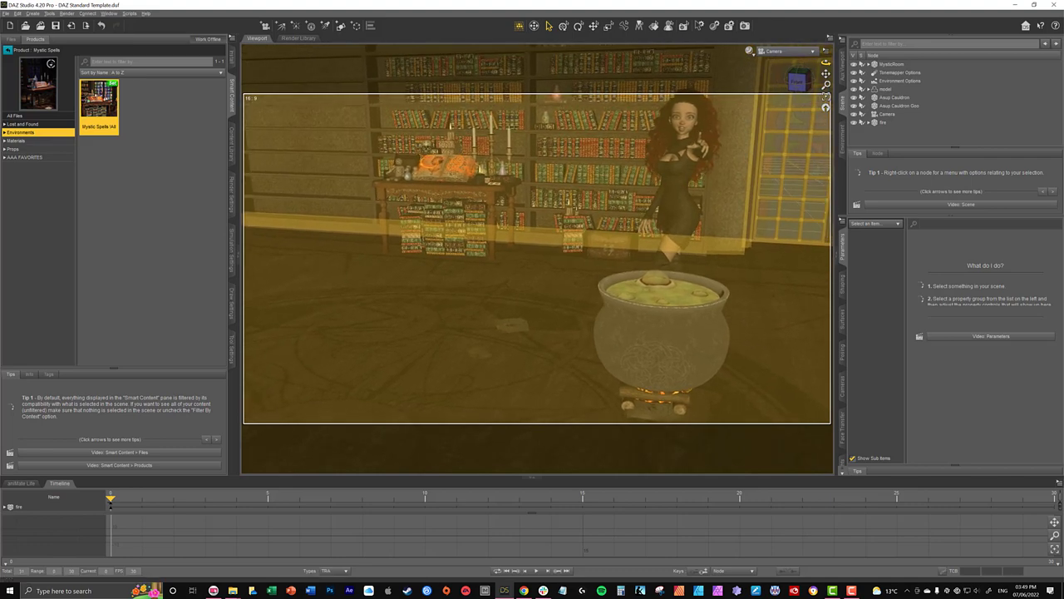
drag(825, 73, 815, 100)
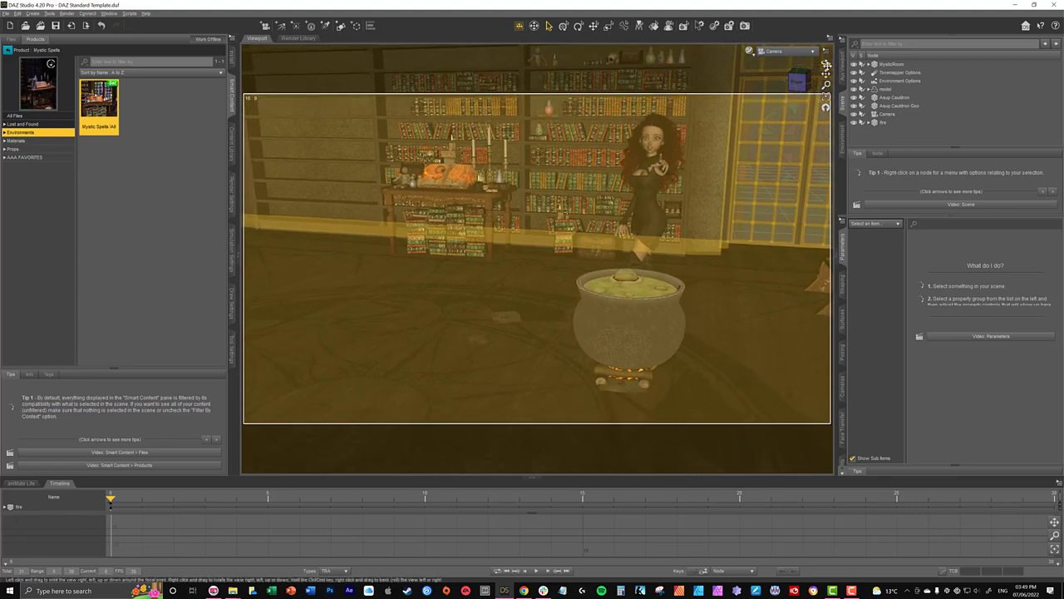
drag(826, 63, 826, 73)
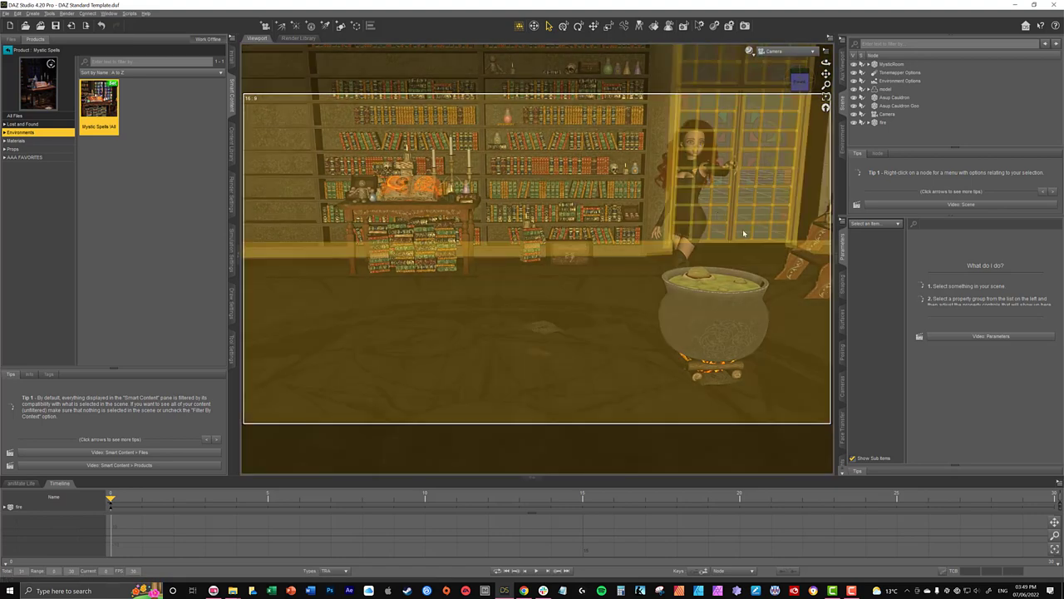
drag(825, 60, 825, 63)
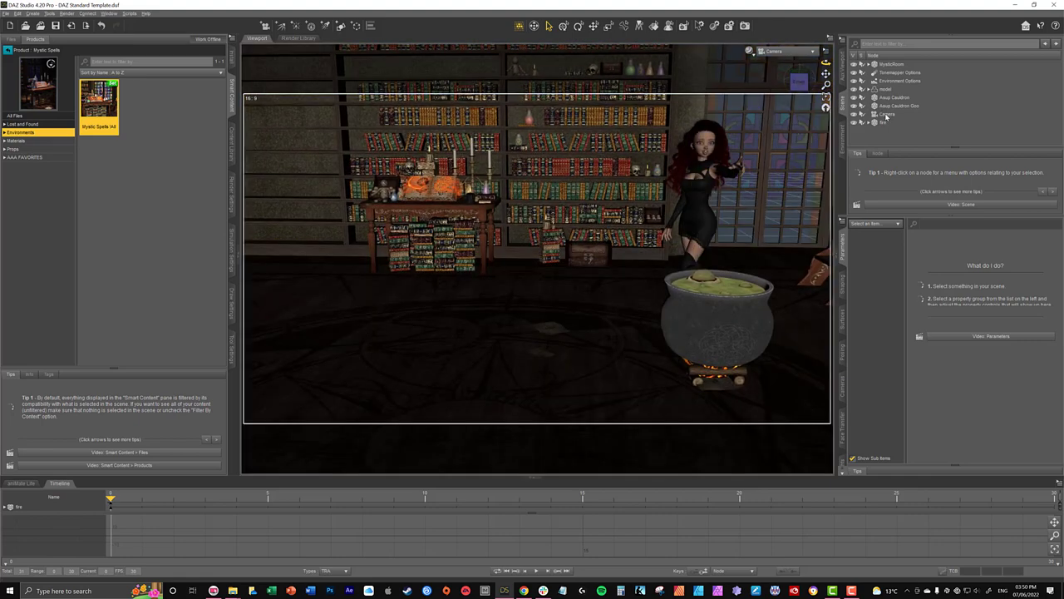
click(886, 90)
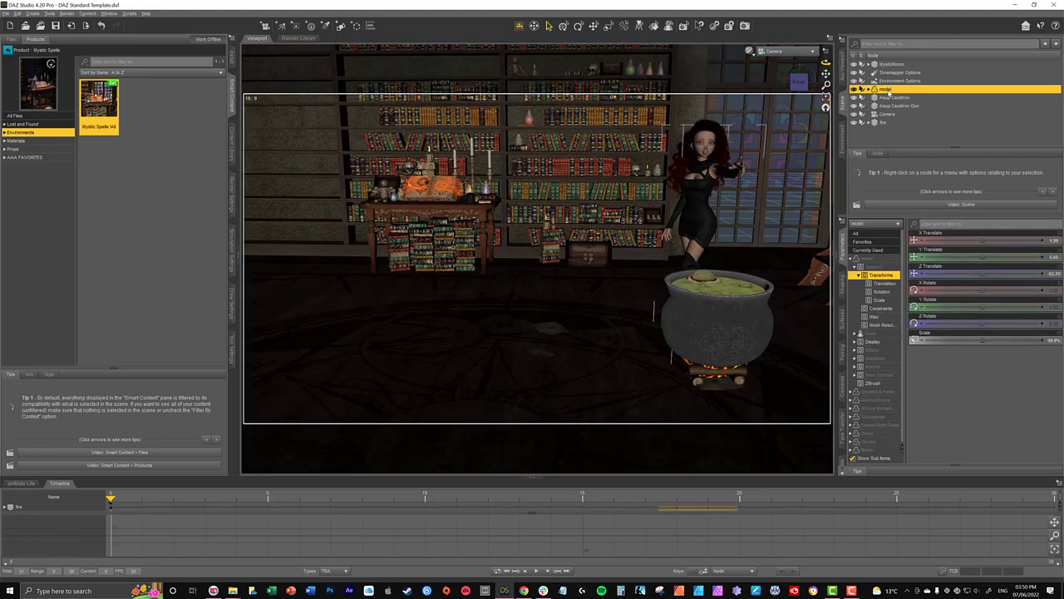
click(887, 113)
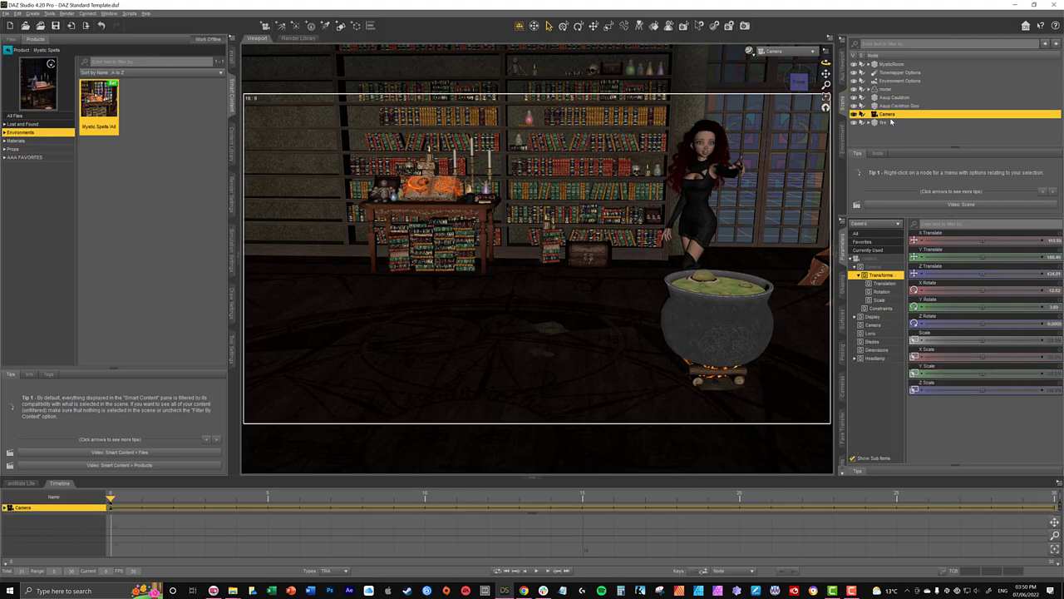
click(893, 128)
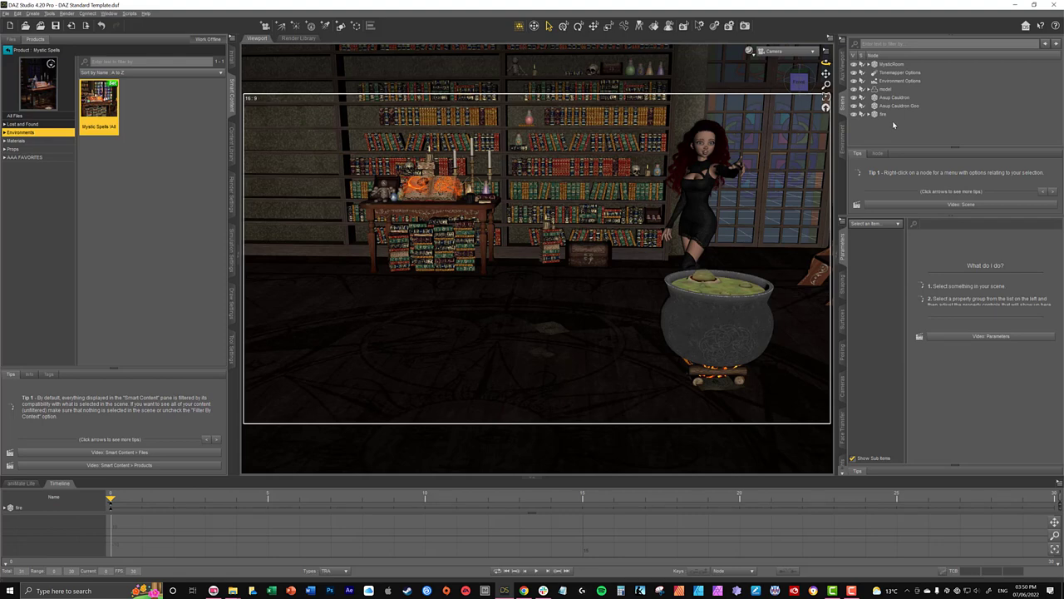
key(ctrl+z)
Group the model, Asup Cauldron, Asup Cauldron Goo, Camera and fire nodes under the label Group model and cauldron
click(883, 122)
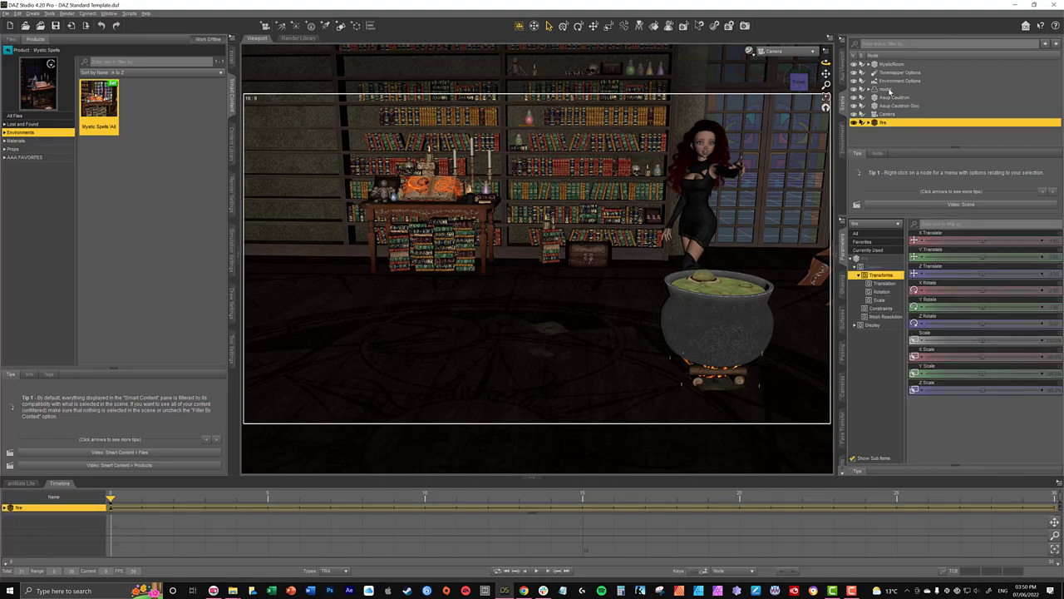
ctrl+click(885, 89)
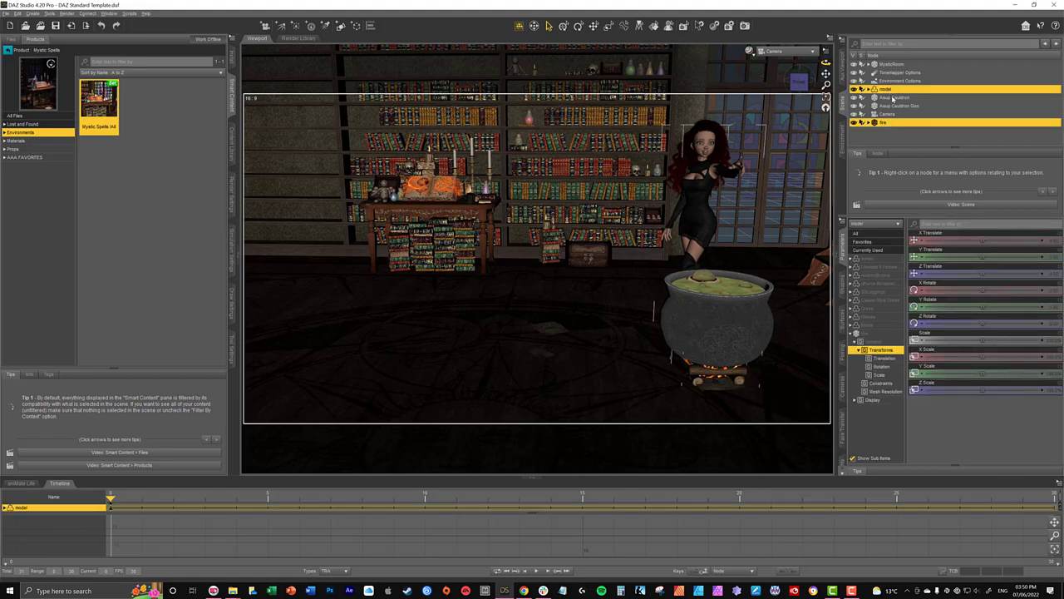
click(904, 90)
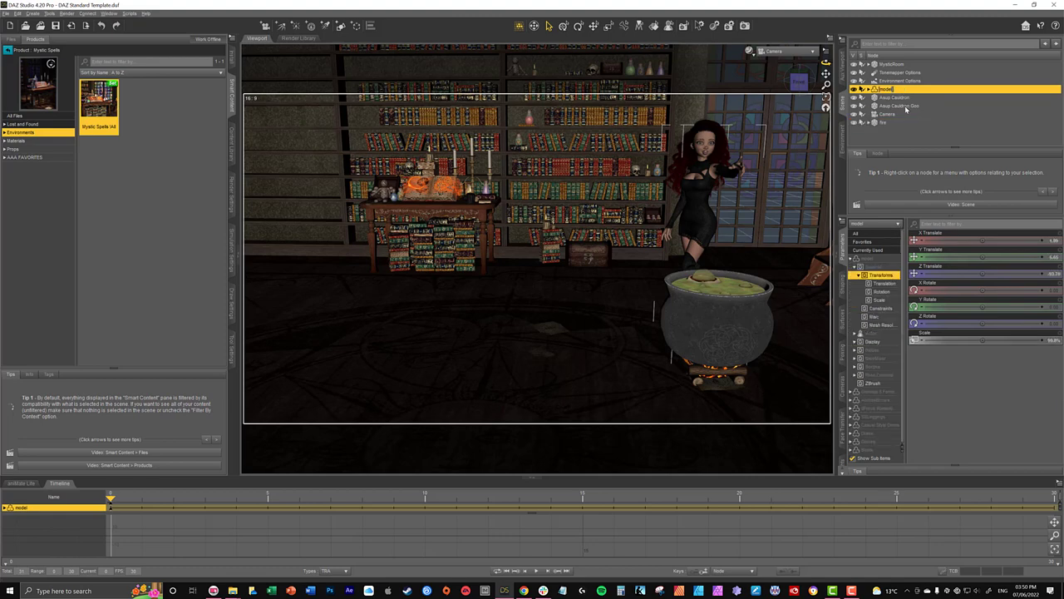
click(906, 122)
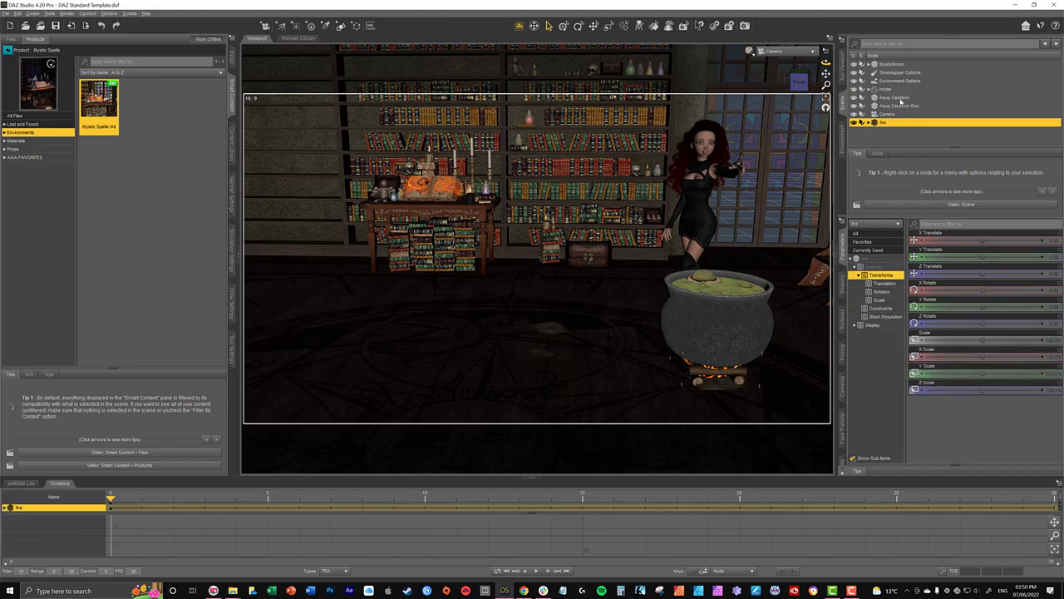
shift+click(904, 90)
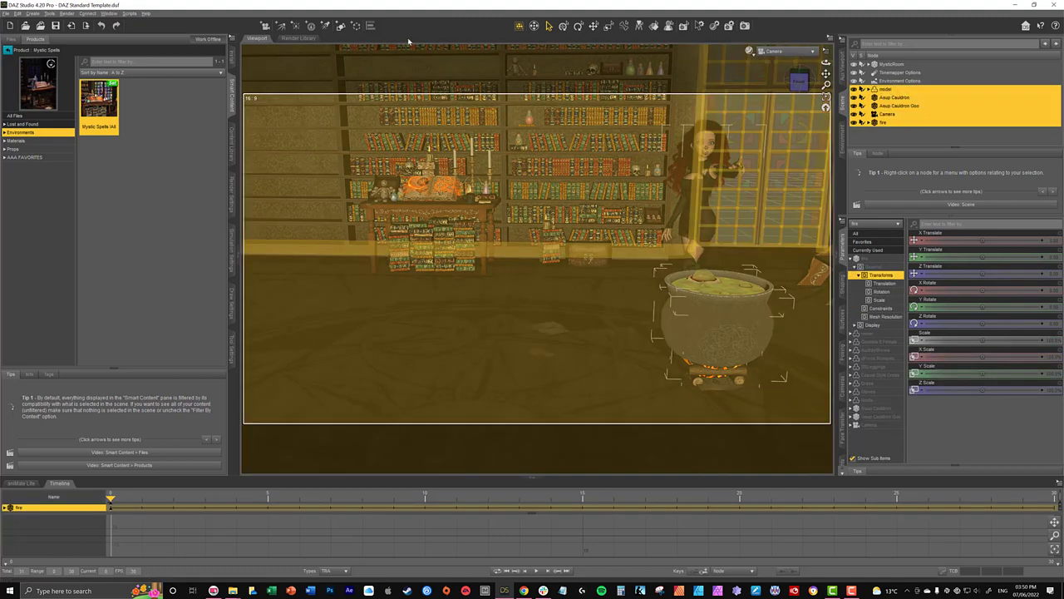
key(ctrl+g)
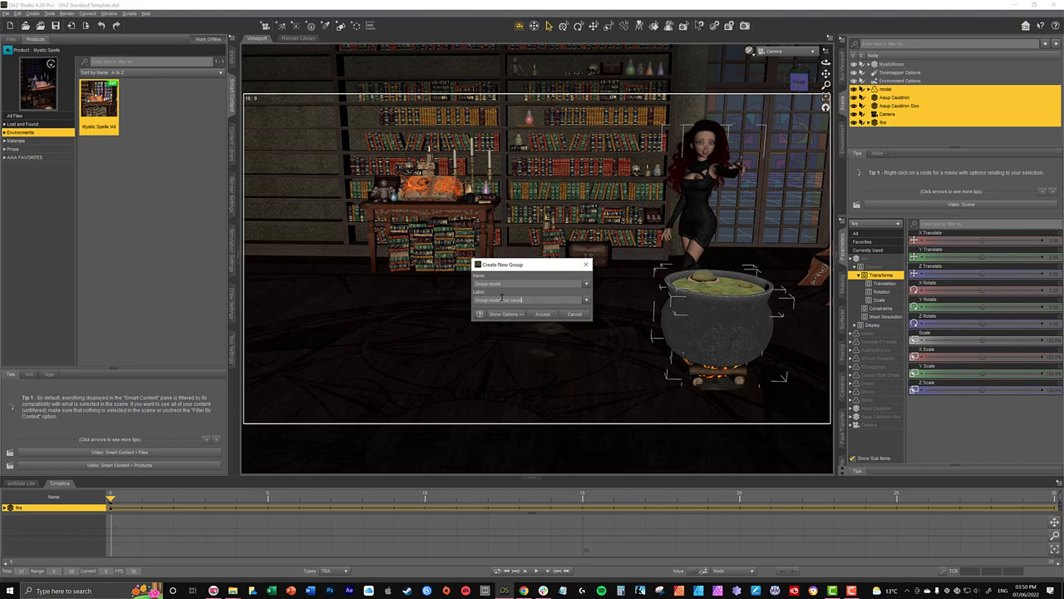
key(Return)
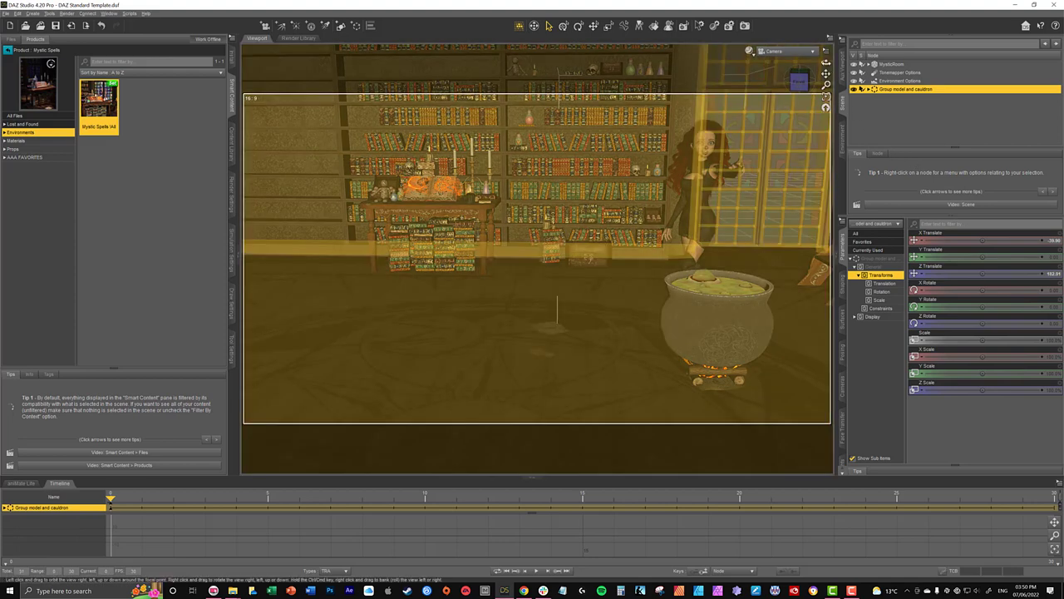
Shift the model and cauldron group slightly along X to about -46, and switch the viewport to Perspective View
mouse_move(825, 63)
mouse_down()
mouse_move(791, 50)
mouse_move(823, 62)
mouse_move(815, 77)
mouse_up()
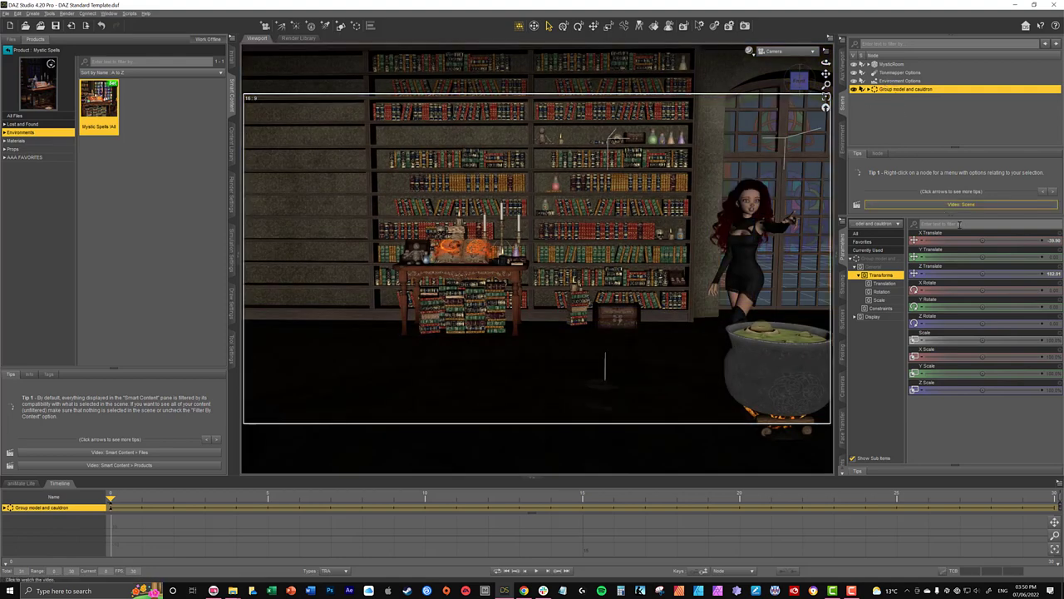
drag(983, 240, 982, 240)
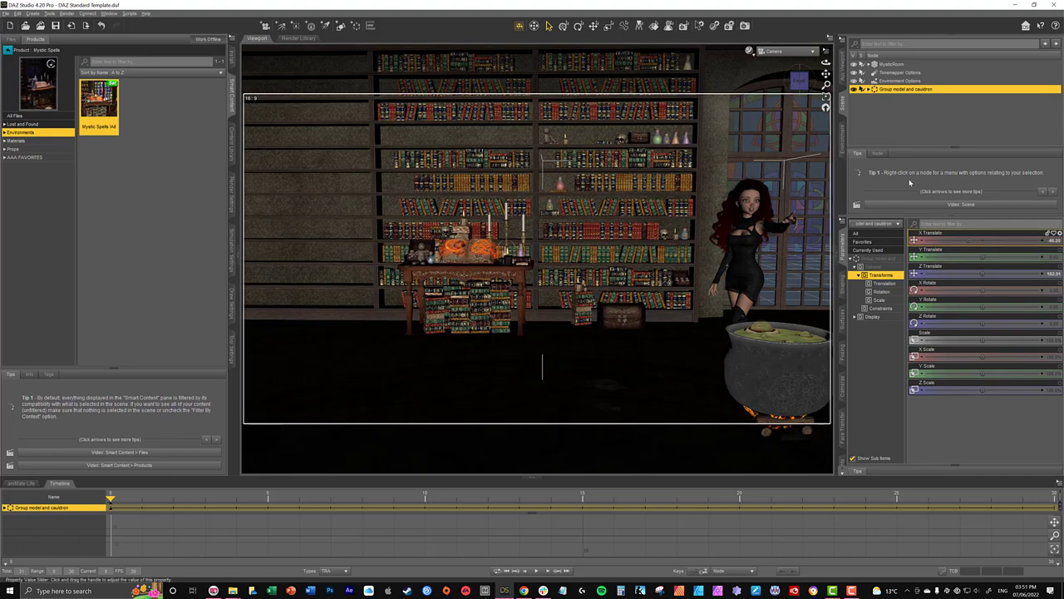
click(879, 117)
click(811, 54)
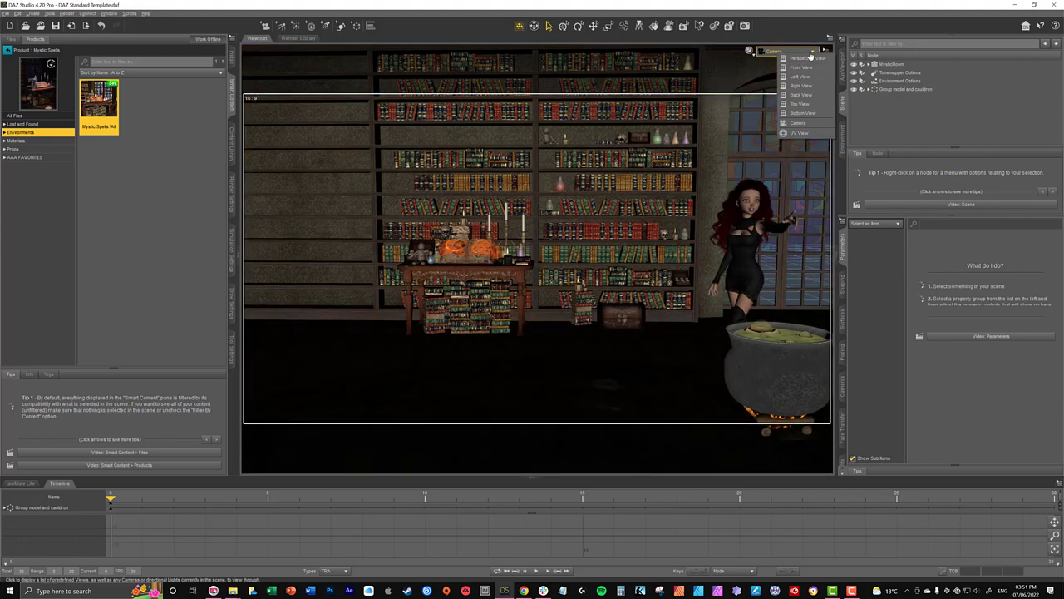
click(808, 58)
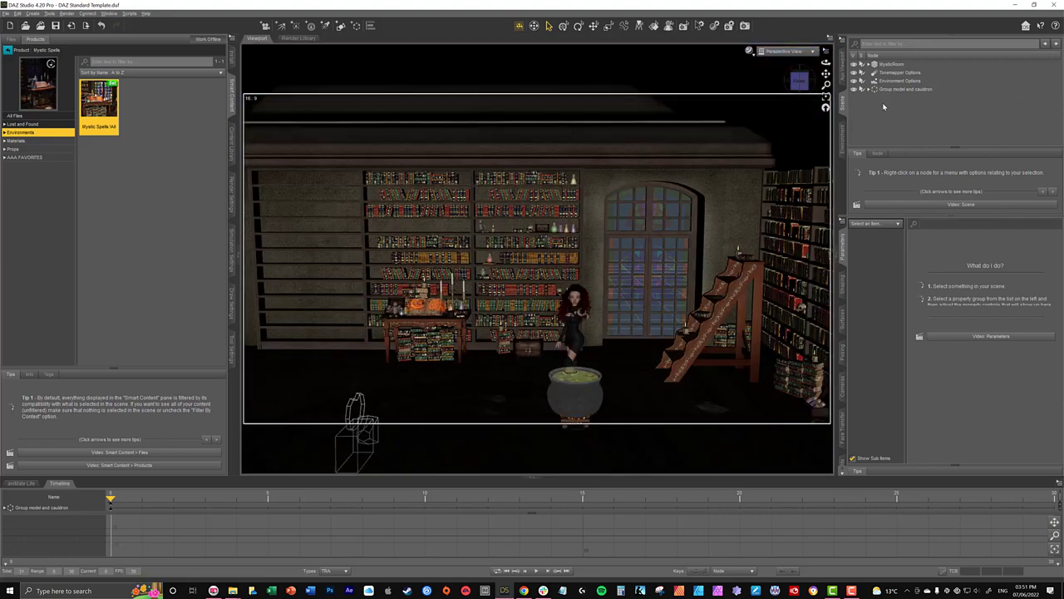
scroll(713, 216, up, 6)
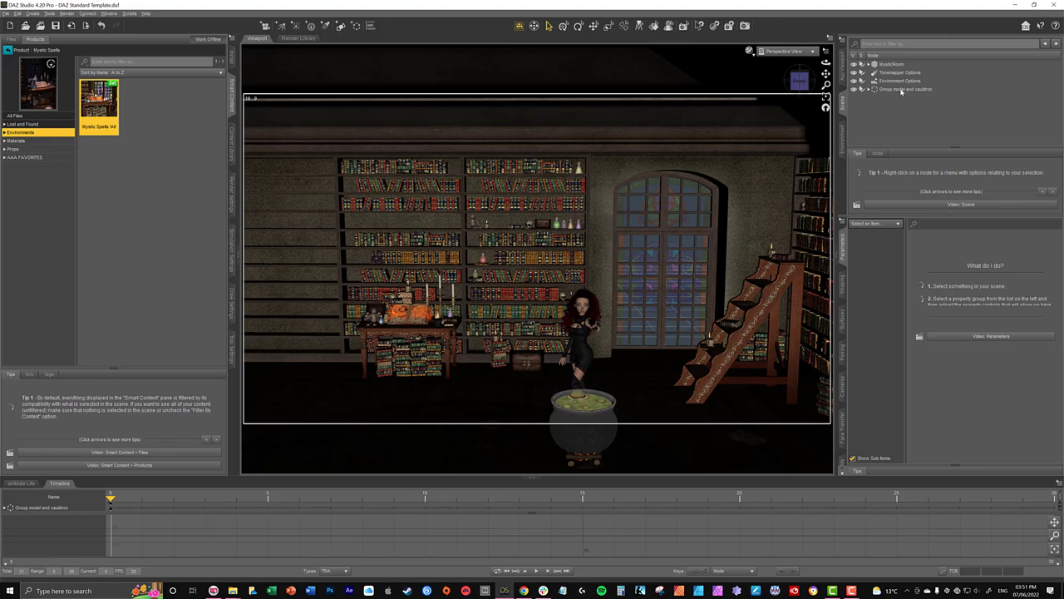
Move the model and cauldron group along X to about -137, bringing the witch in front of the bookshelves
click(901, 89)
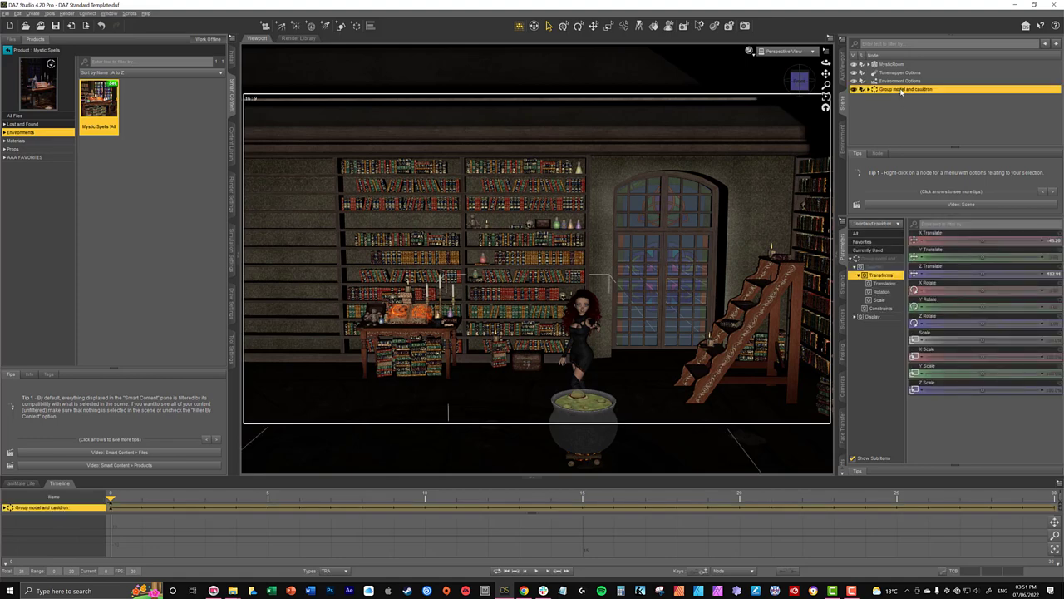
click(891, 64)
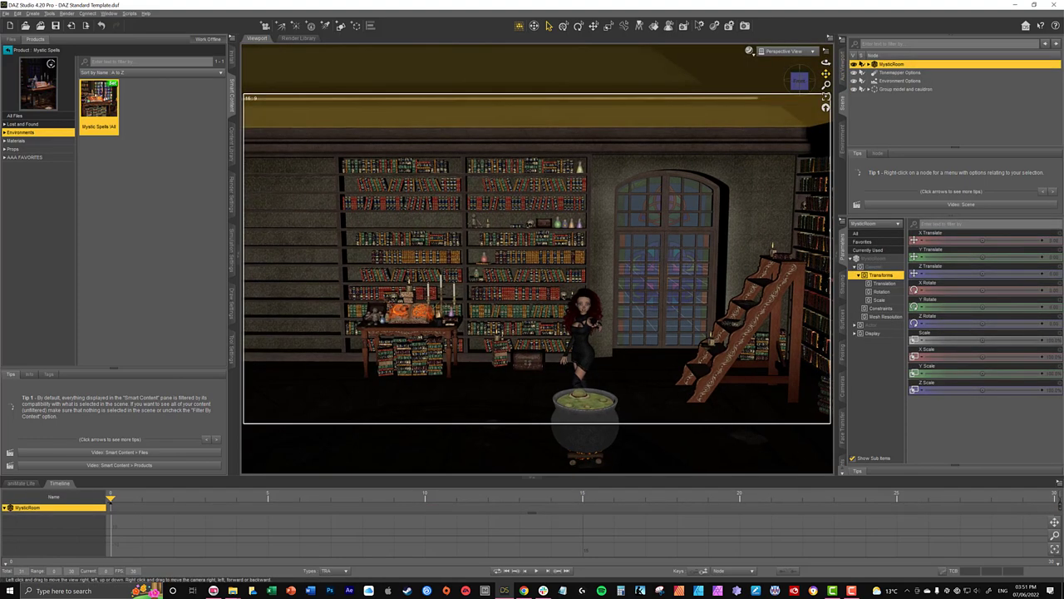
drag(825, 73, 781, 71)
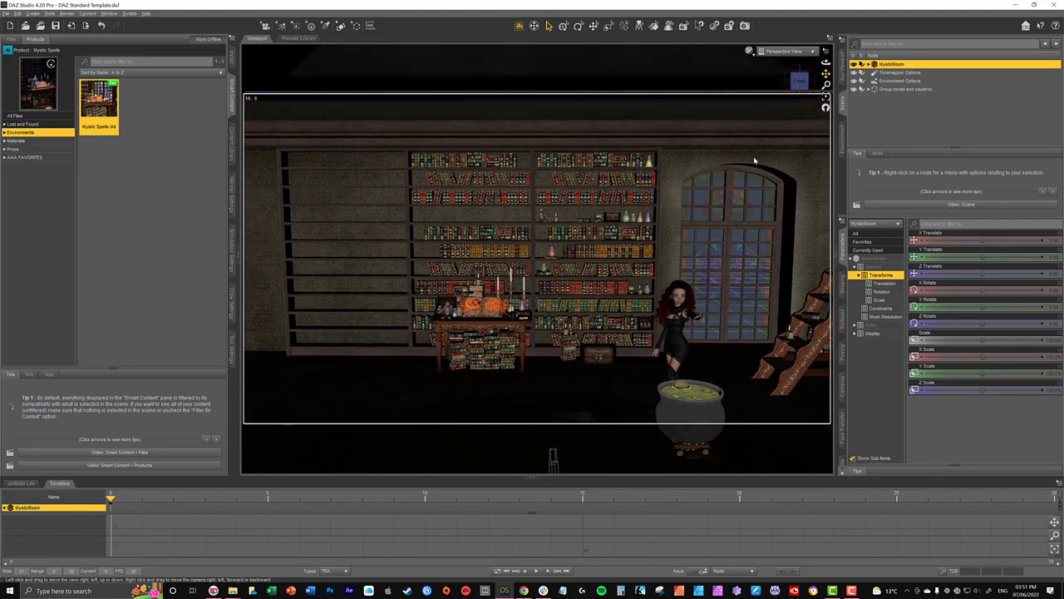
scroll(750, 165, up, 6)
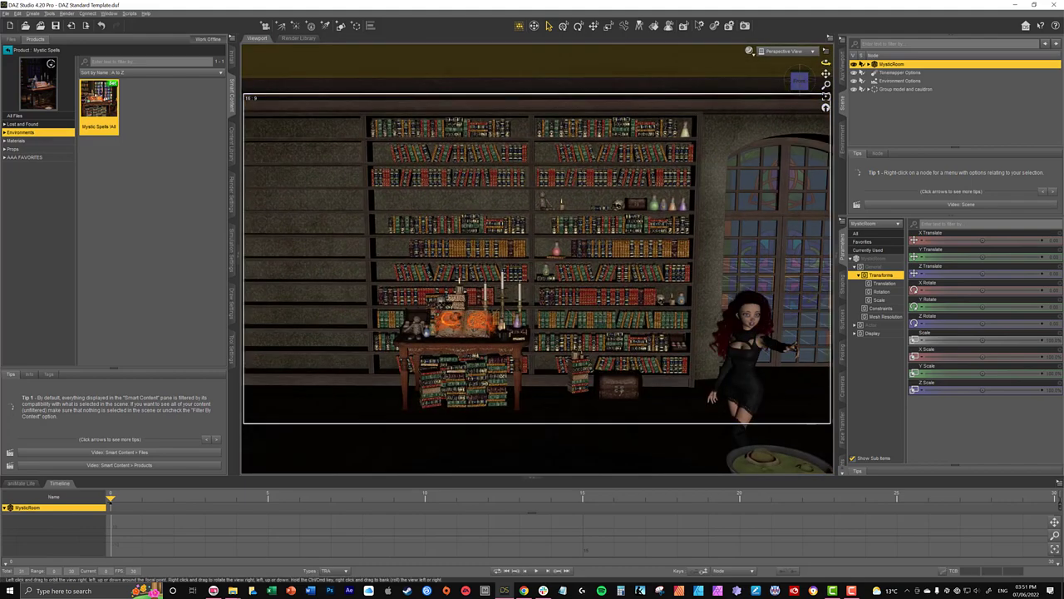
drag(826, 62, 825, 92)
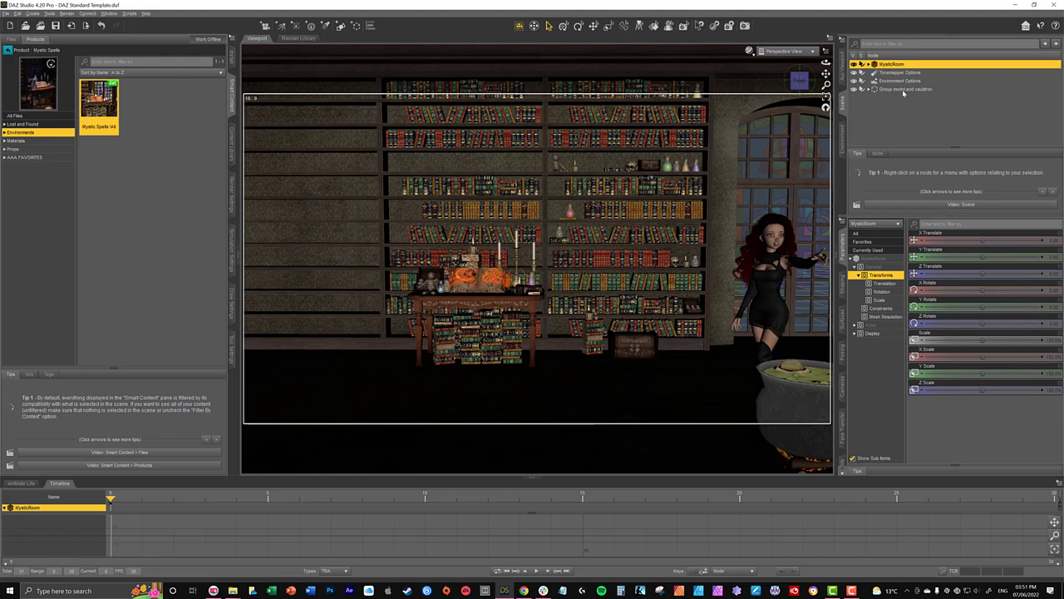
click(904, 90)
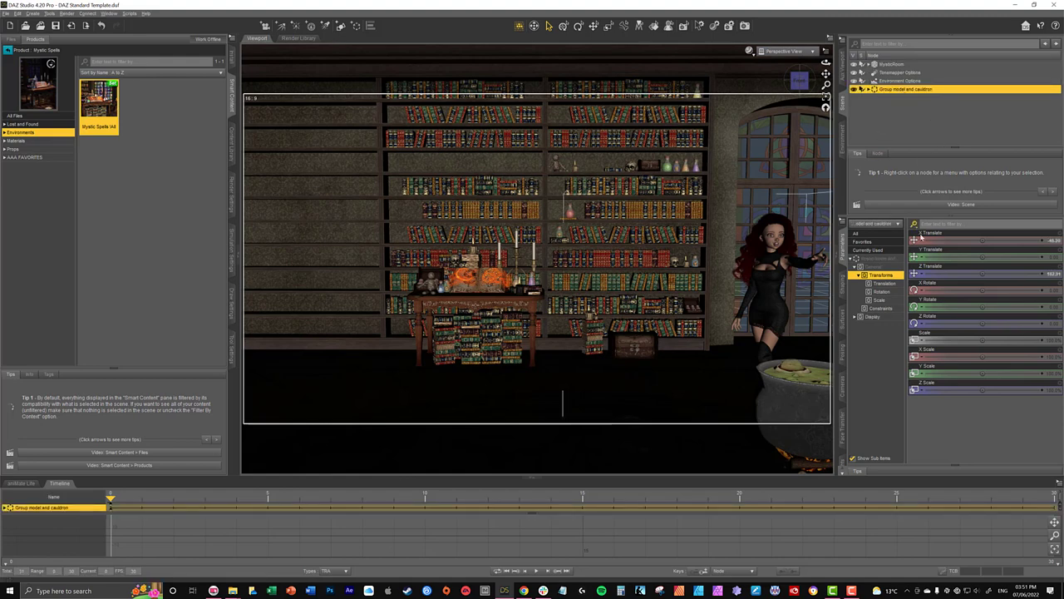
drag(981, 240, 1059, 234)
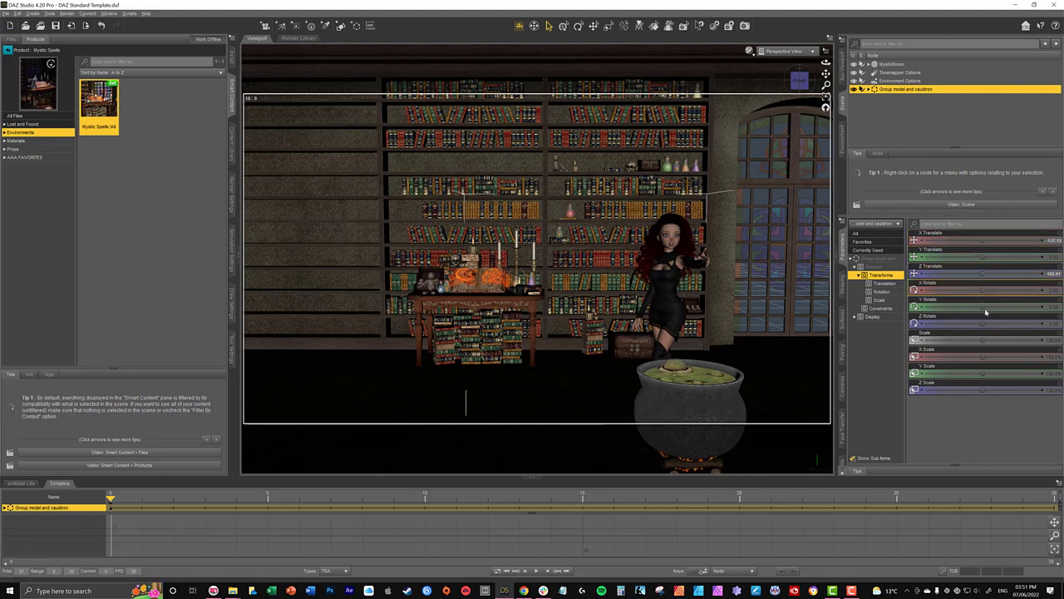
Rotate the model and cauldron group to about 4 degrees around Y, and reset its Z rotation to 0
drag(985, 312, 1000, 325)
click(1001, 324)
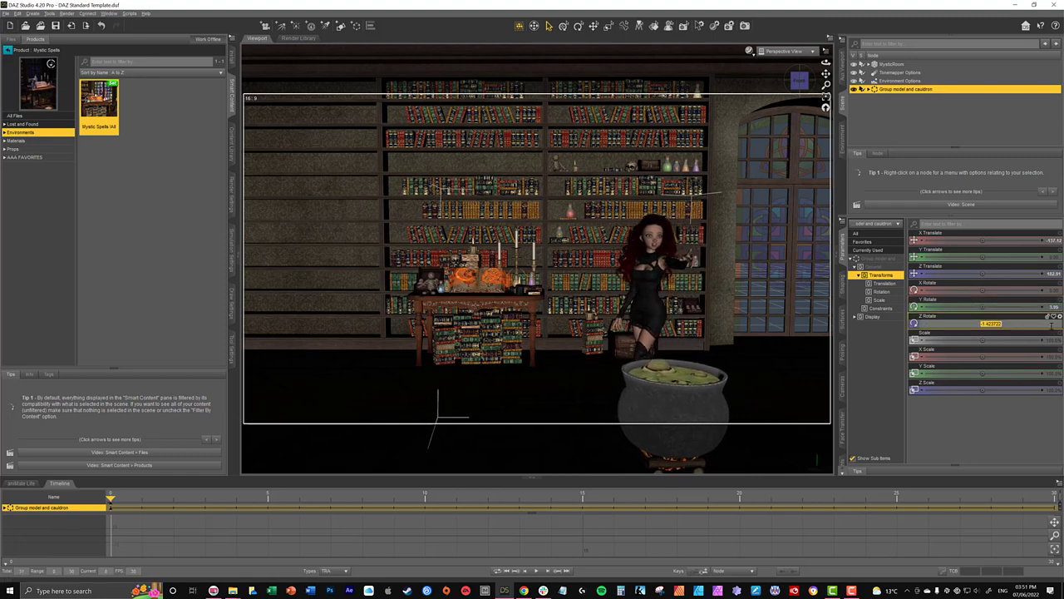
key(Return)
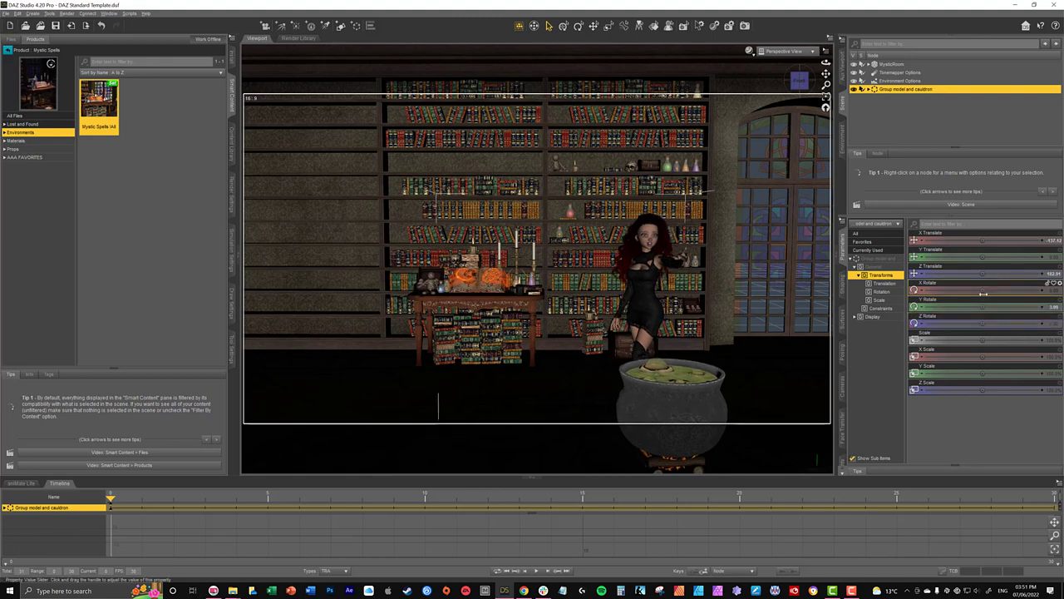
Move the model and cauldron group further along negative X and turn it slightly around Y, bringing the witch closer to the book table
drag(991, 241, 979, 243)
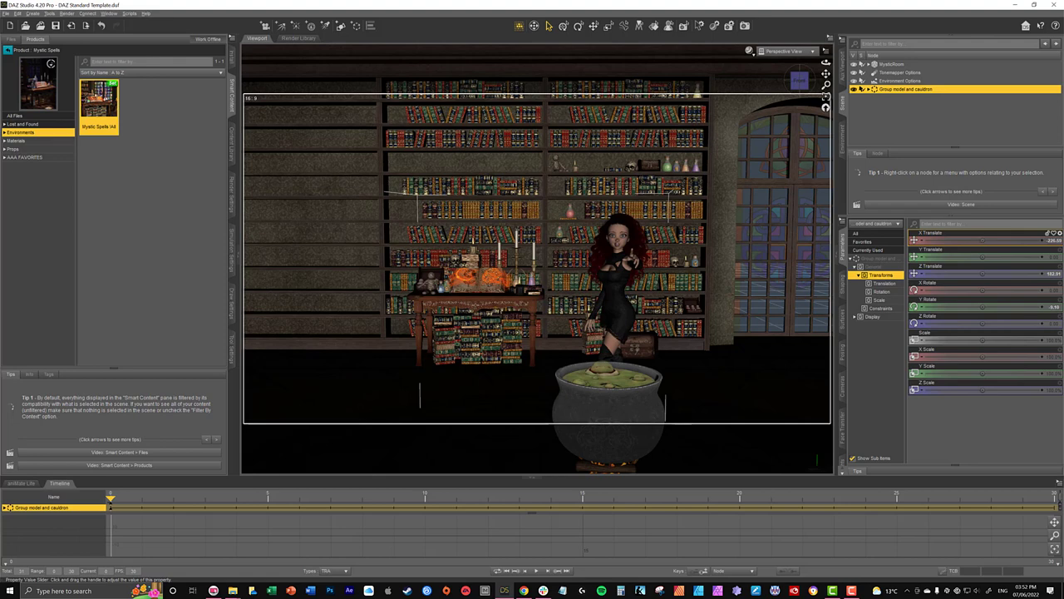
drag(979, 242, 986, 242)
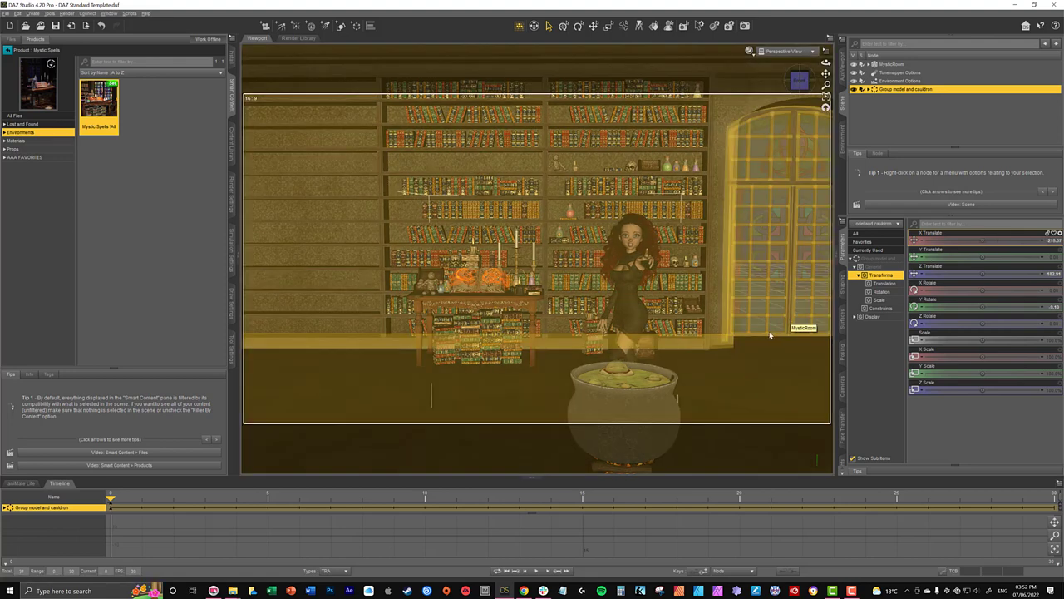
Set the Bend of the witch's head to about 7.8
drag(826, 107, 819, 110)
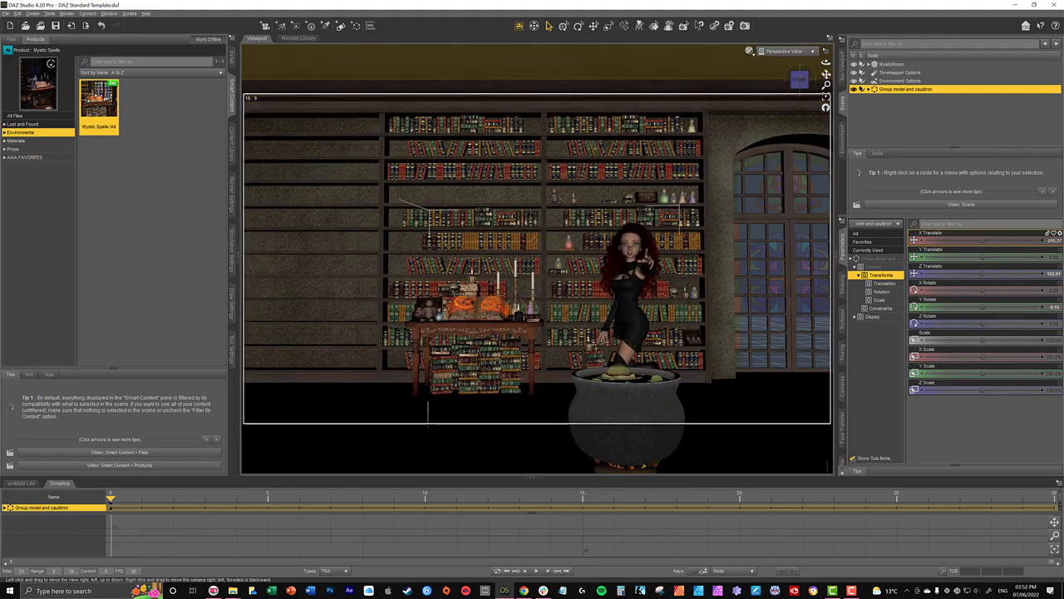
drag(825, 74, 825, 70)
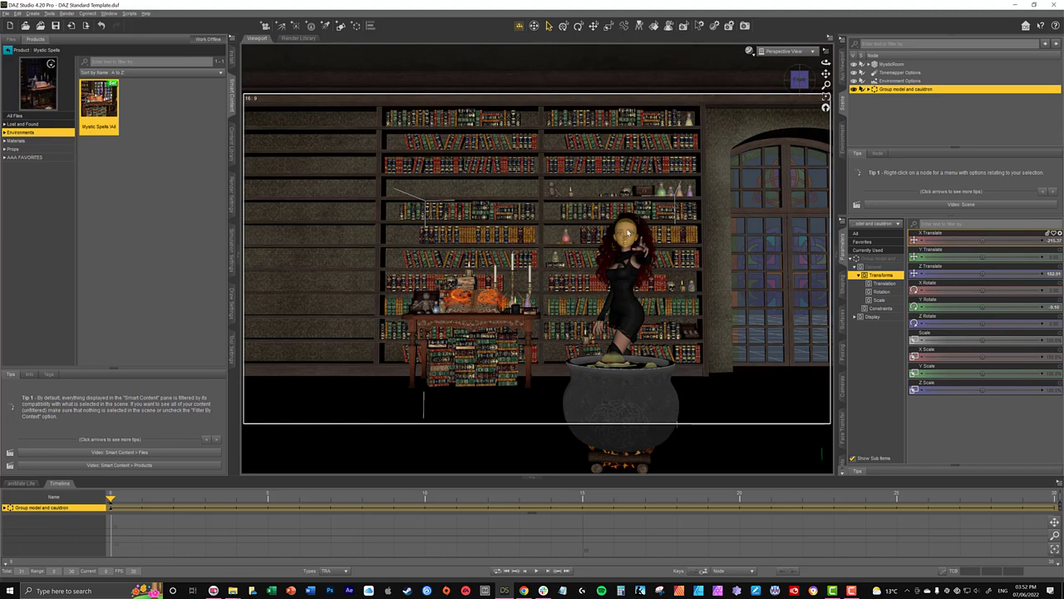
click(624, 231)
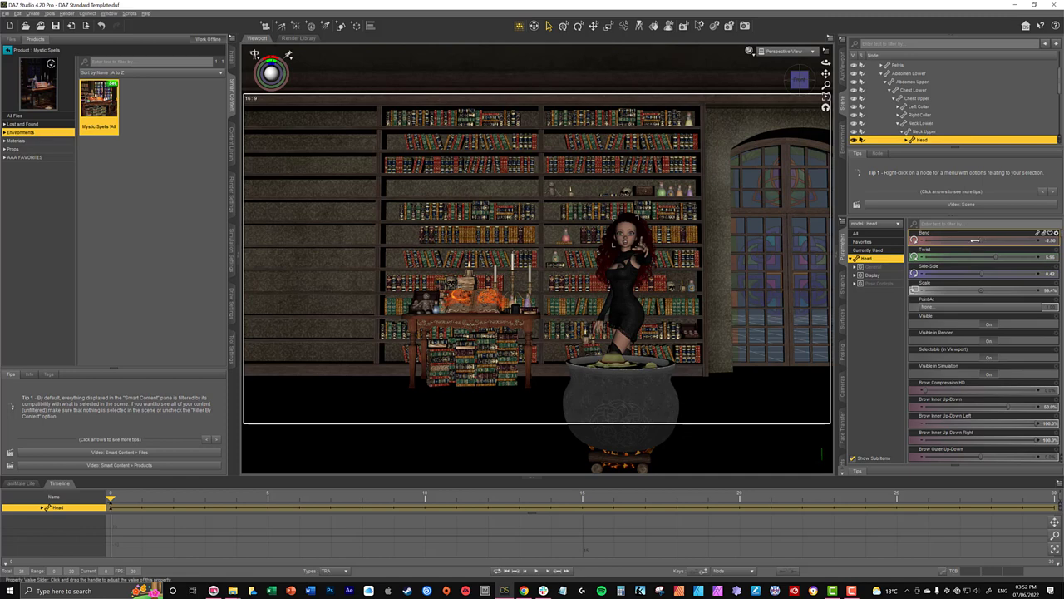
drag(969, 240, 1001, 241)
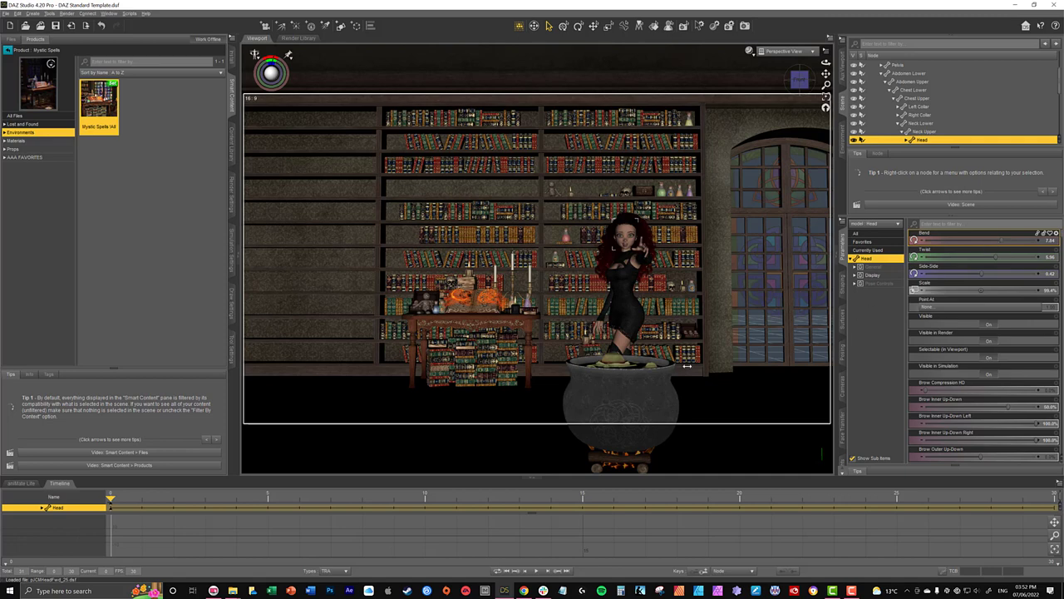
Hide the fire node in the model and cauldron group, and preview the viewport in NVIDIA Iray
click(886, 86)
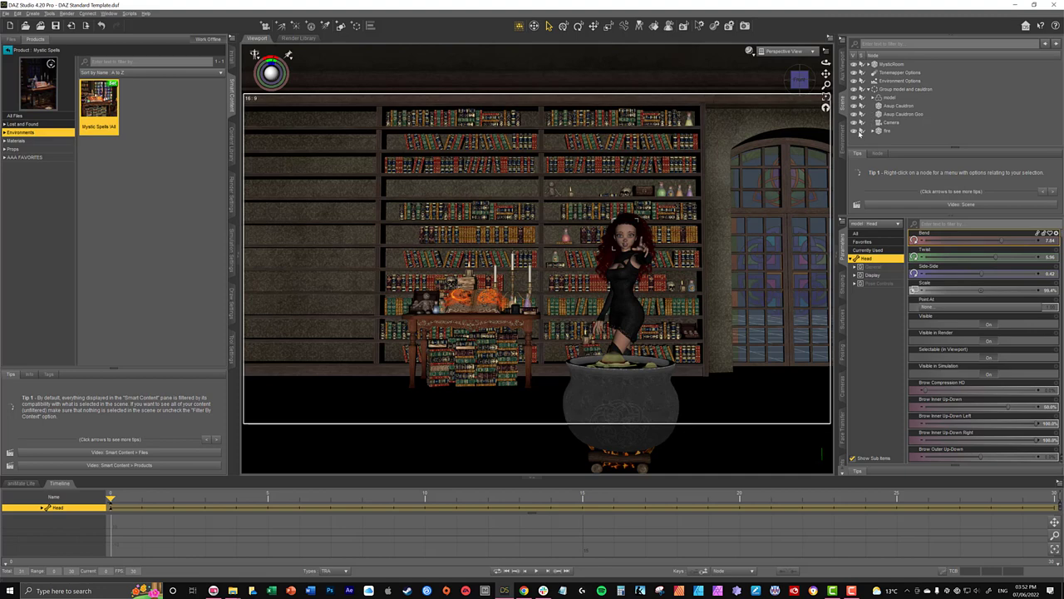
click(854, 130)
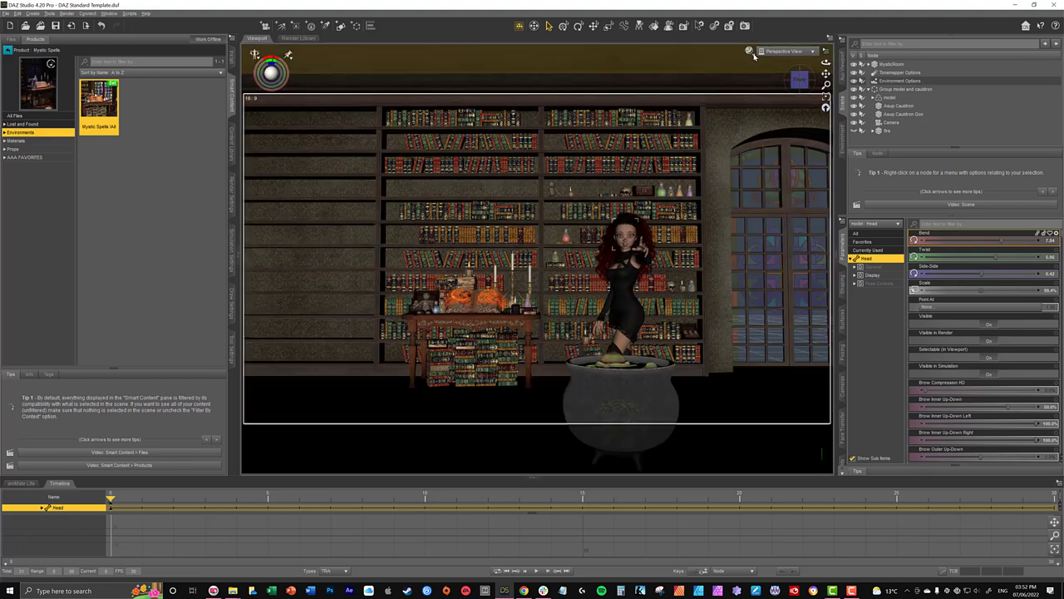
click(750, 51)
click(749, 160)
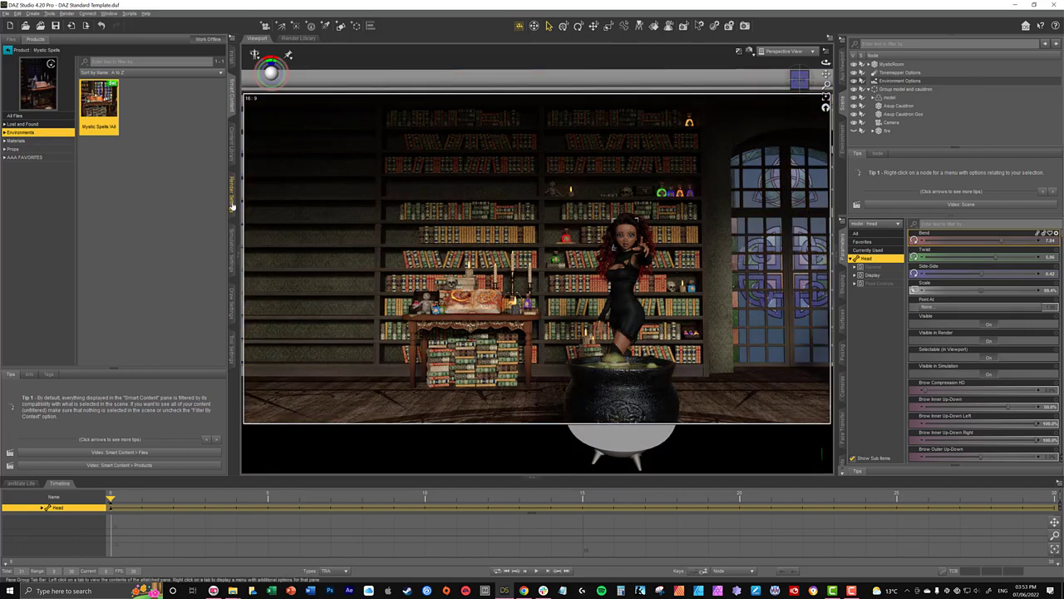
Try several Dome Rotation angles in the environment render settings and settle on about 93 degrees
click(233, 200)
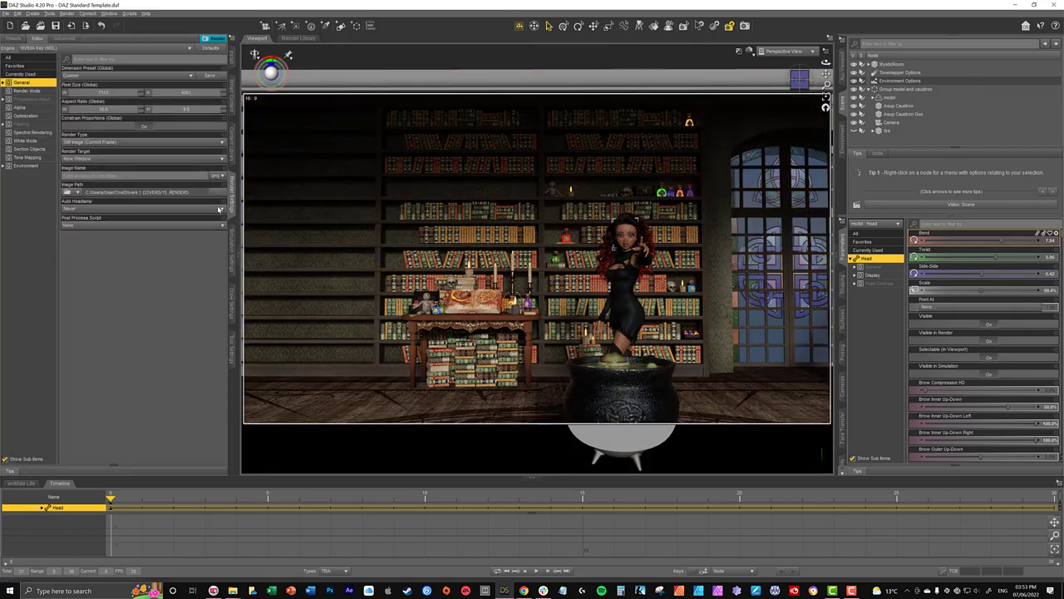
click(27, 166)
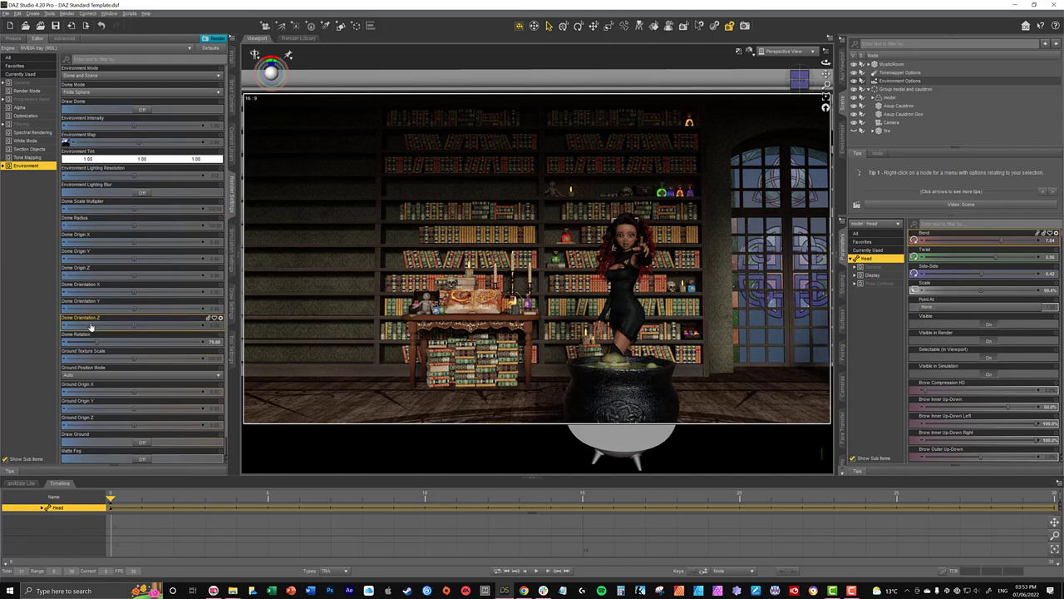
drag(96, 342, 113, 342)
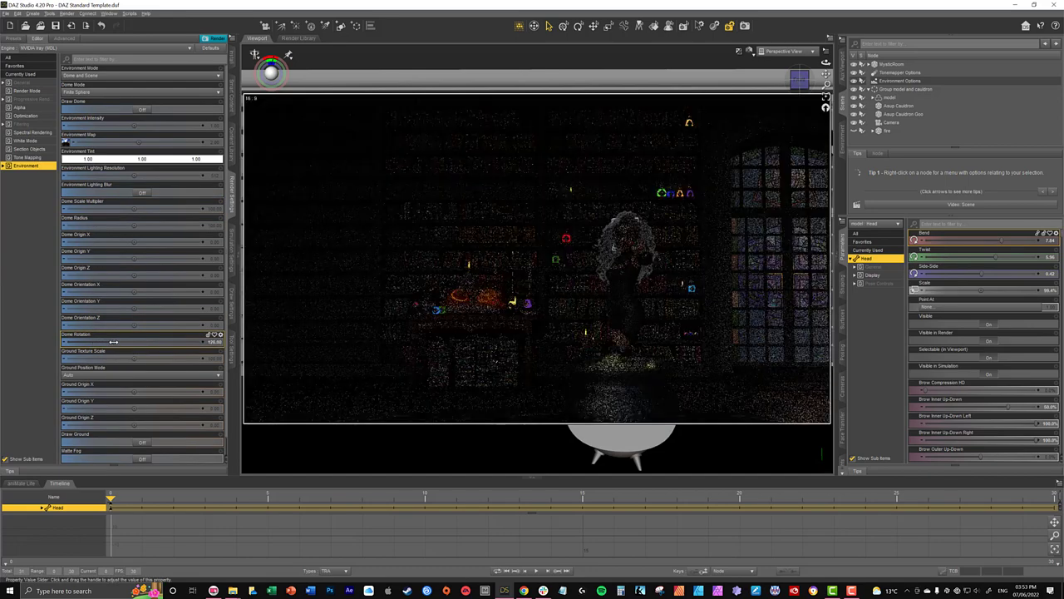
drag(113, 342, 133, 341)
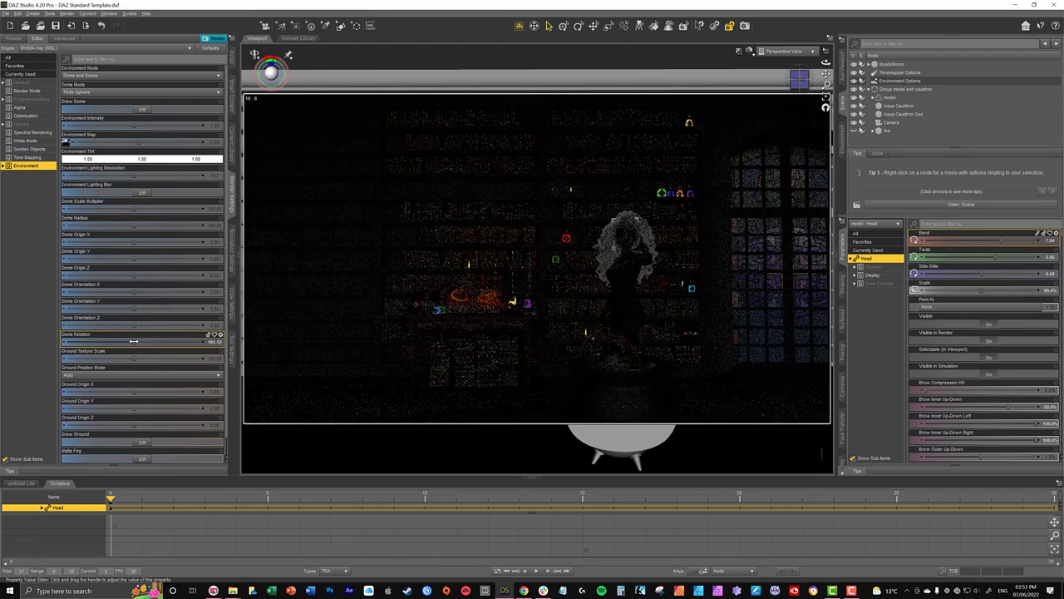
drag(133, 340, 151, 342)
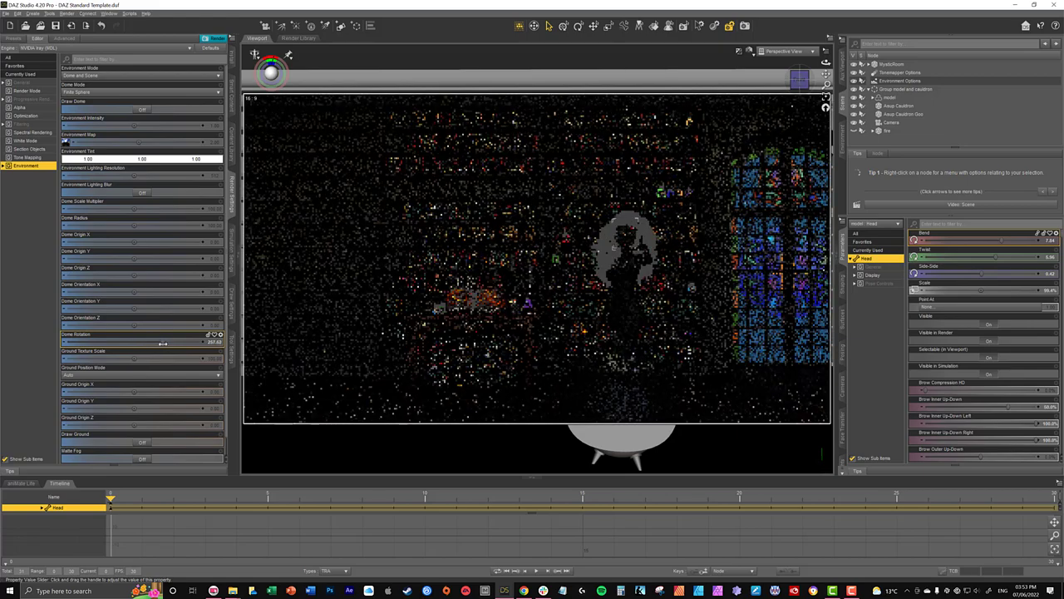
mouse_move(152, 342)
mouse_down()
mouse_move(201, 343)
mouse_move(97, 341)
mouse_up()
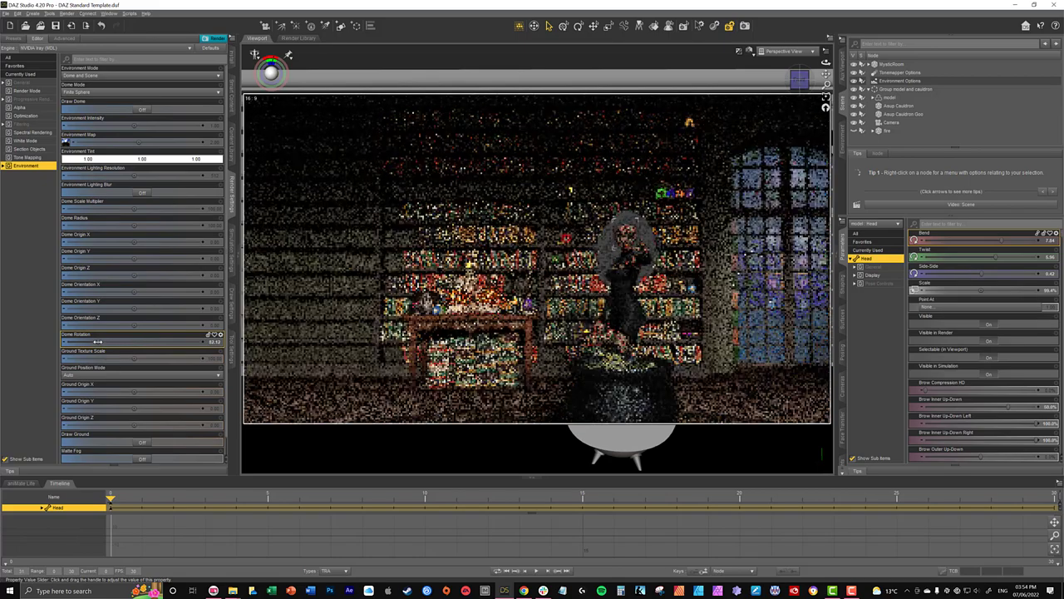
click(97, 342)
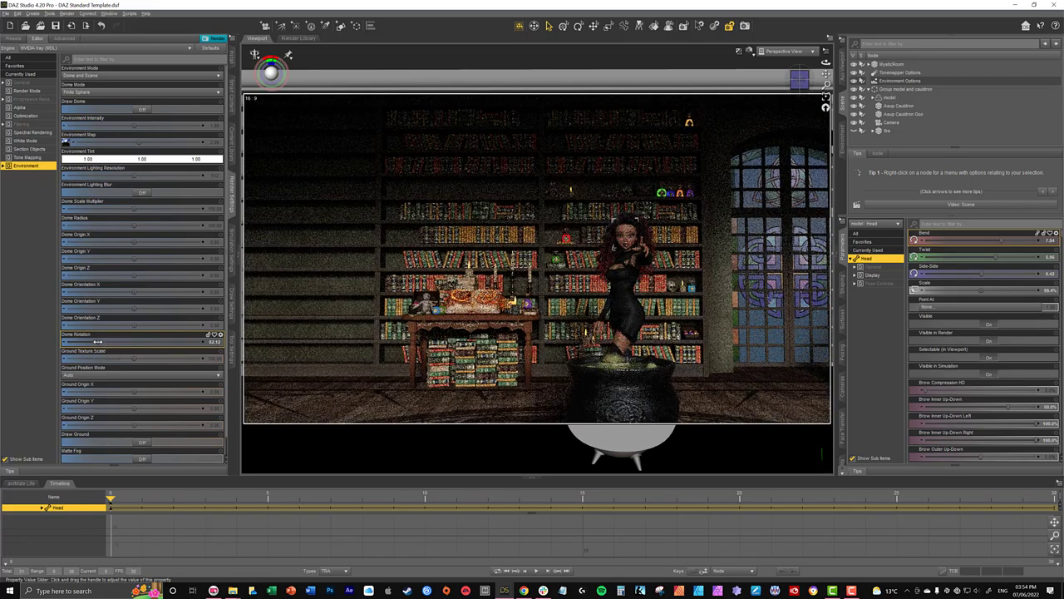
drag(94, 342, 92, 342)
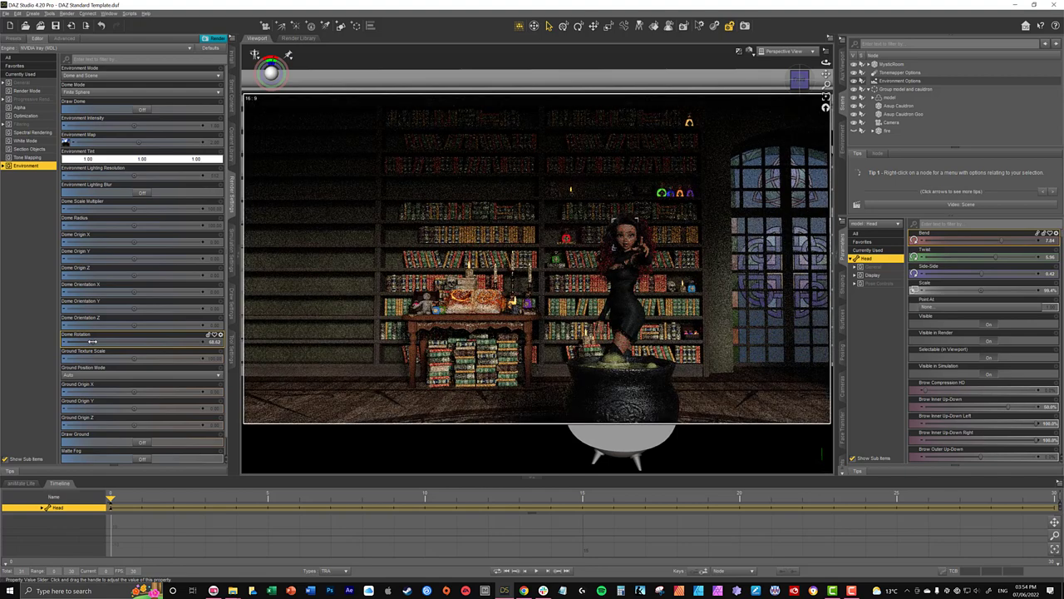
drag(90, 341, 86, 341)
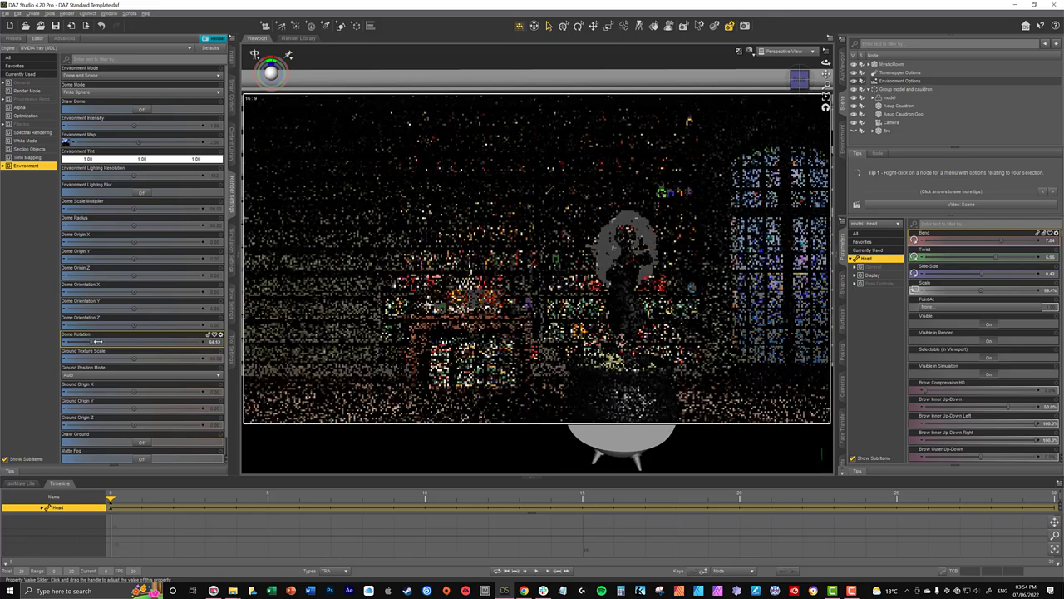
drag(85, 341, 108, 341)
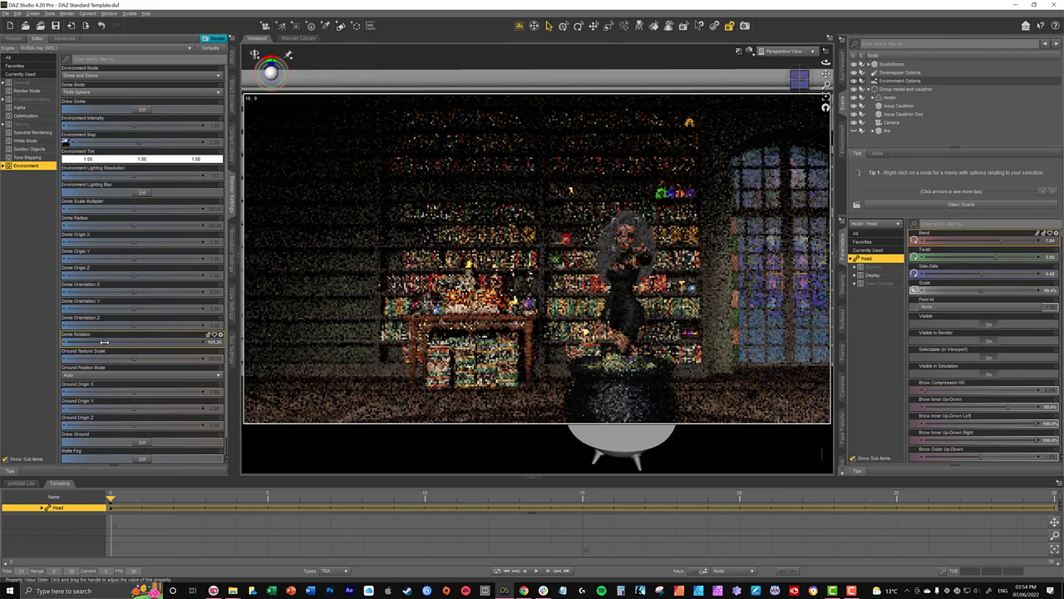
drag(104, 342, 101, 342)
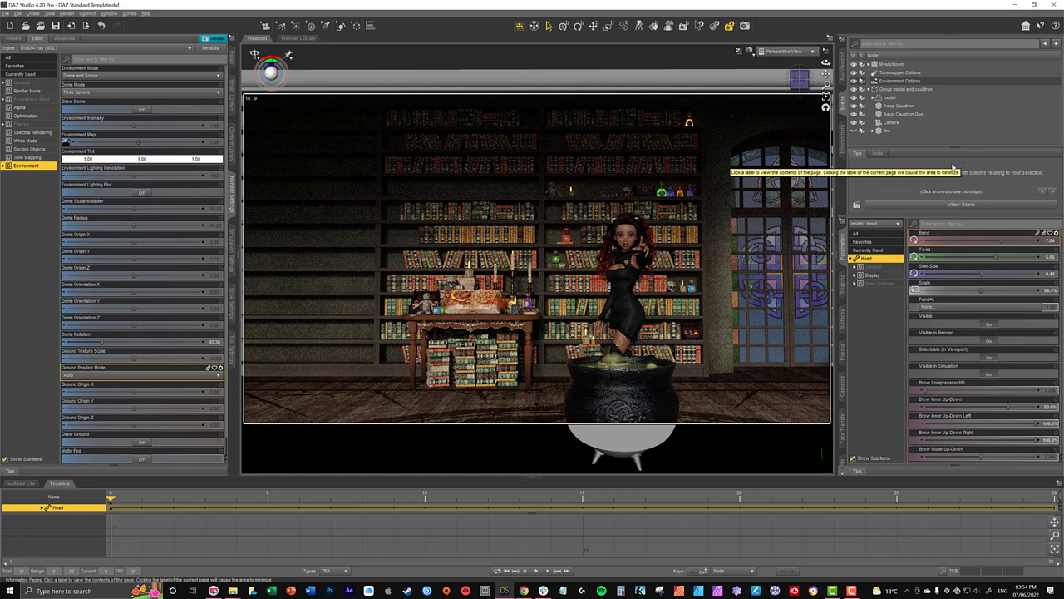
Return the viewport to Texture Shaded display and start rendering the scene
click(749, 52)
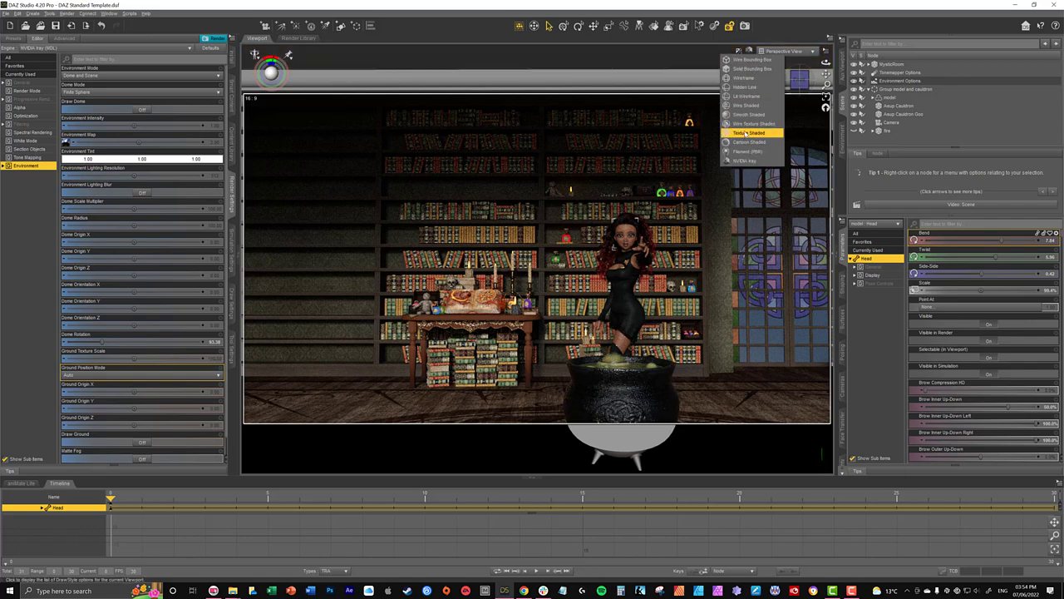
click(744, 132)
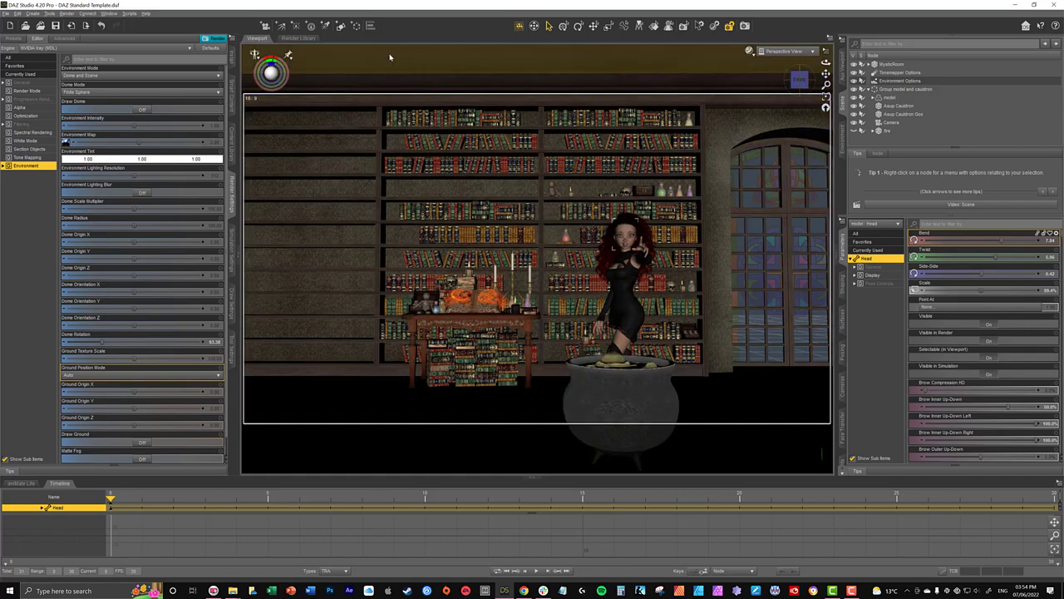
click(218, 39)
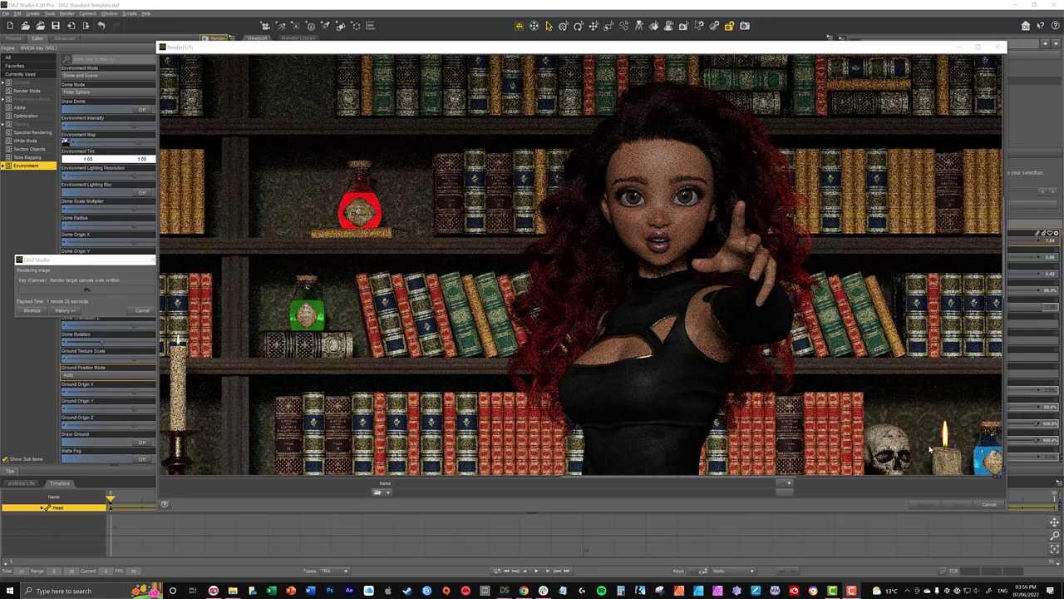
Examine the in-progress render from the upper shelves to the witch's legs, checking the lighting, candles, potions, hair and dress
scroll(956, 418, up, 4)
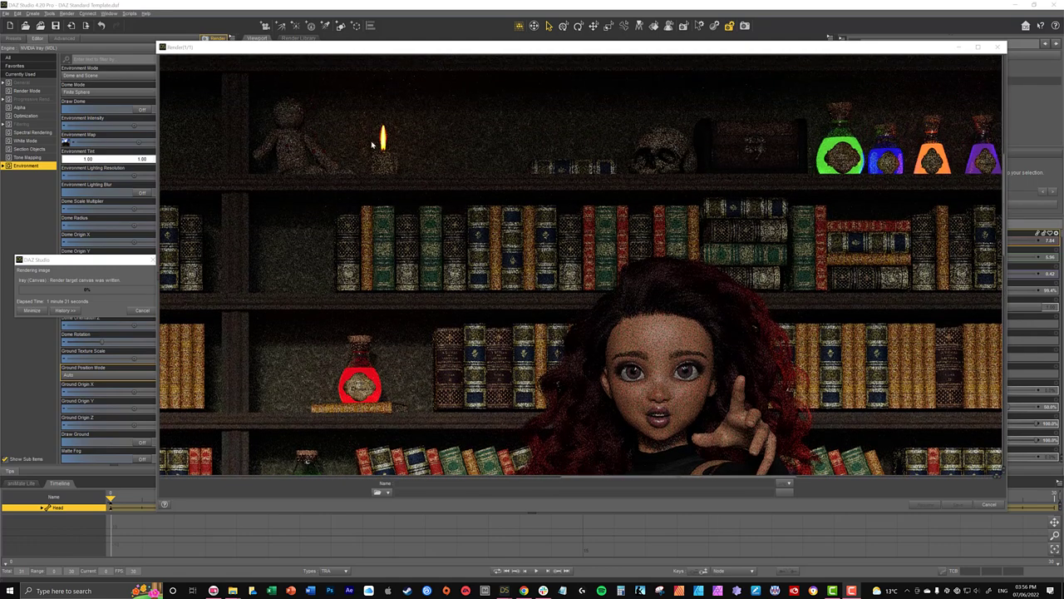
scroll(433, 230, up, 5)
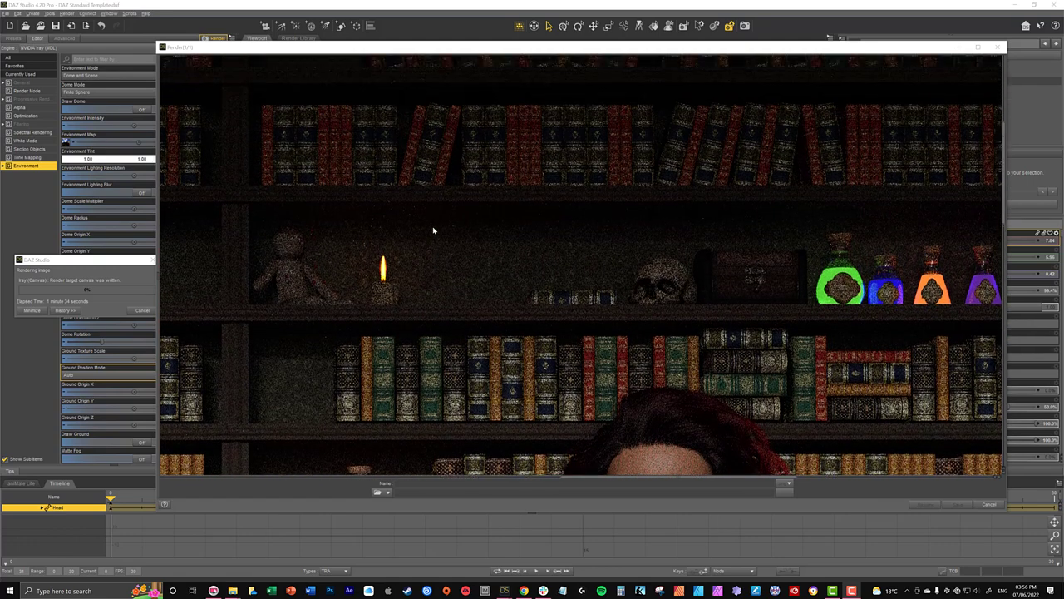
scroll(434, 230, down, 3)
scroll(433, 230, down, 5)
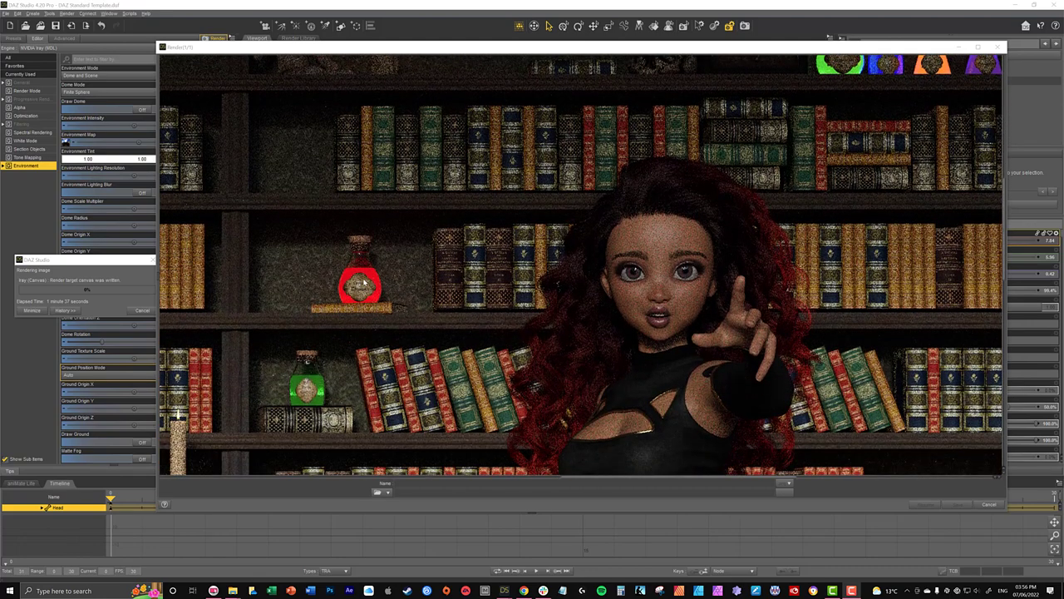
scroll(362, 283, down, 1)
scroll(312, 348, down, 1)
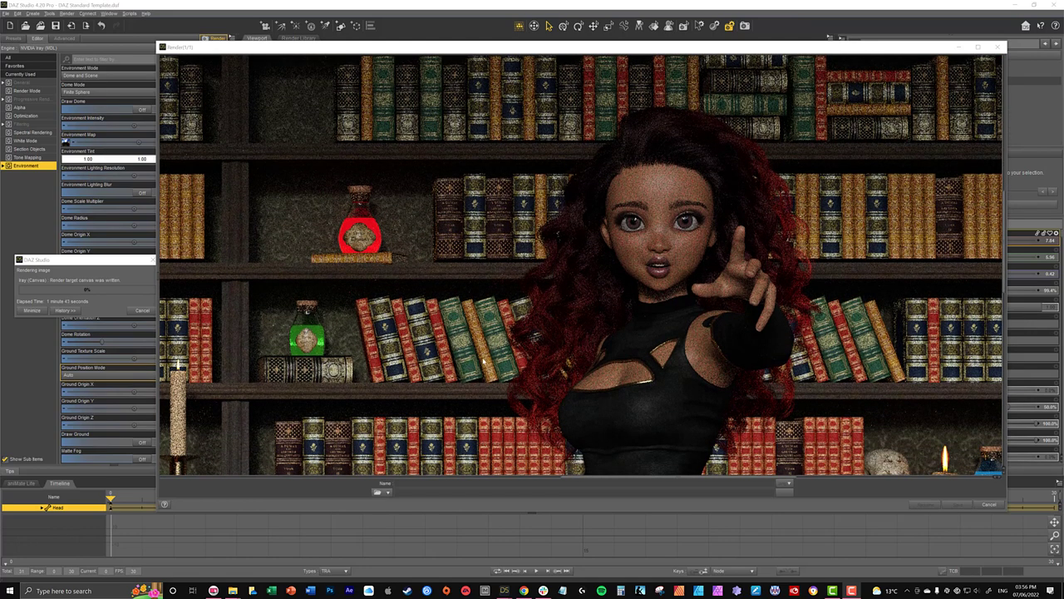
scroll(483, 363, down, 2)
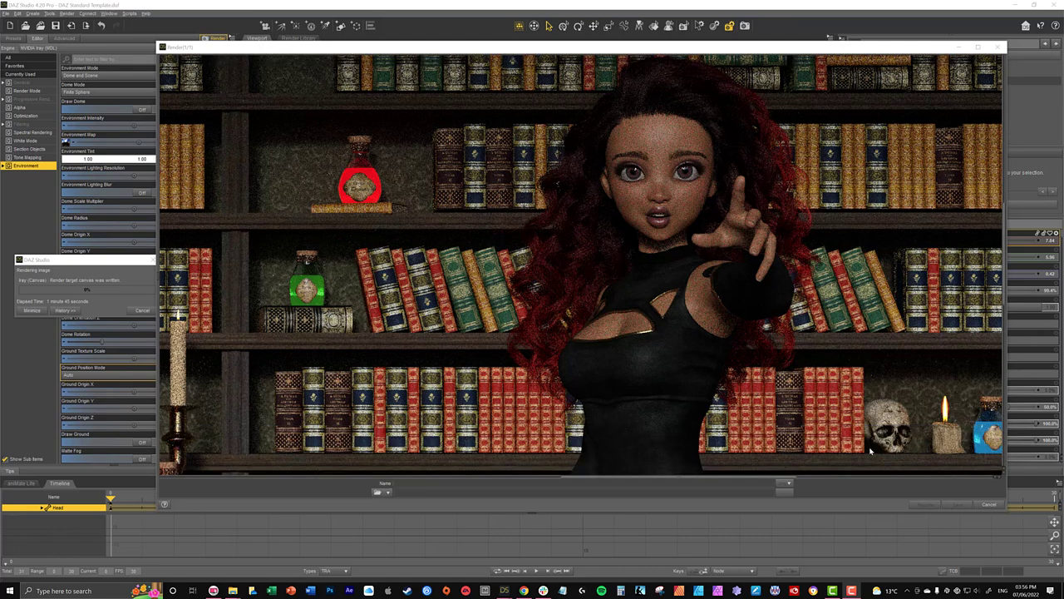
scroll(865, 429, up, 1)
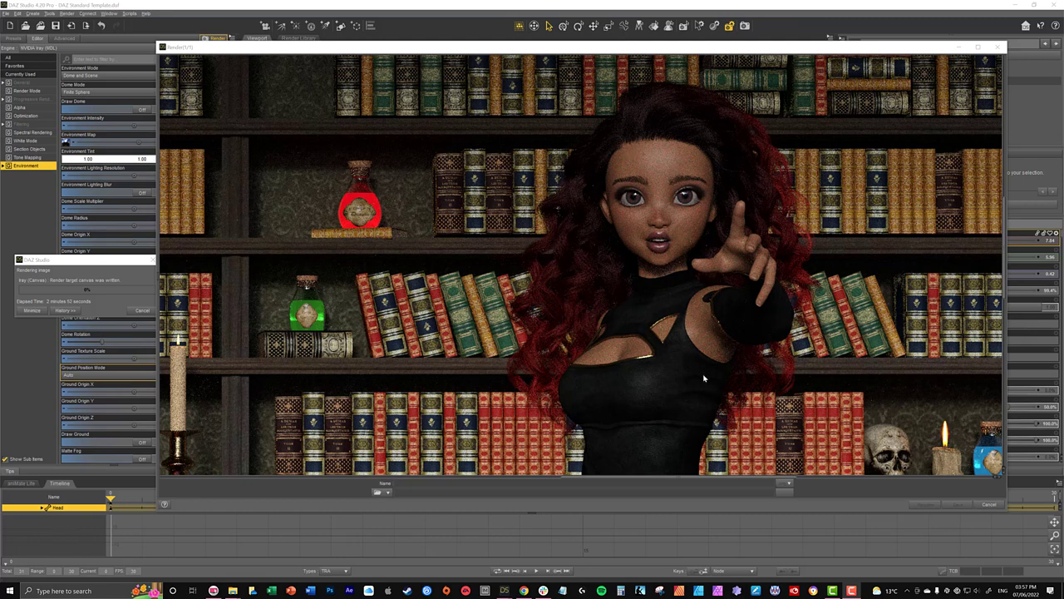
scroll(702, 376, down, 10)
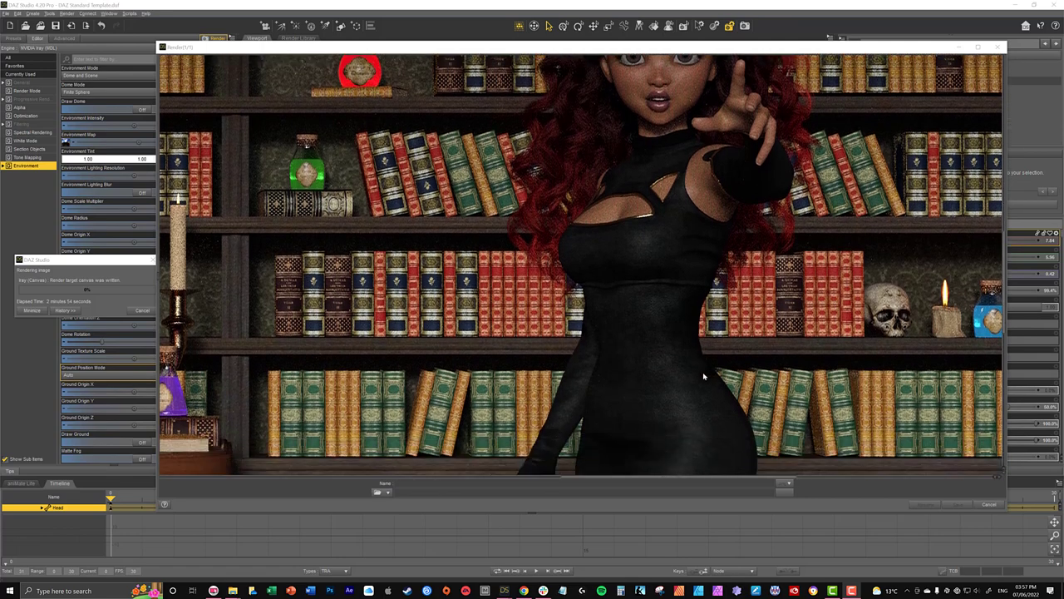
scroll(703, 376, down, 3)
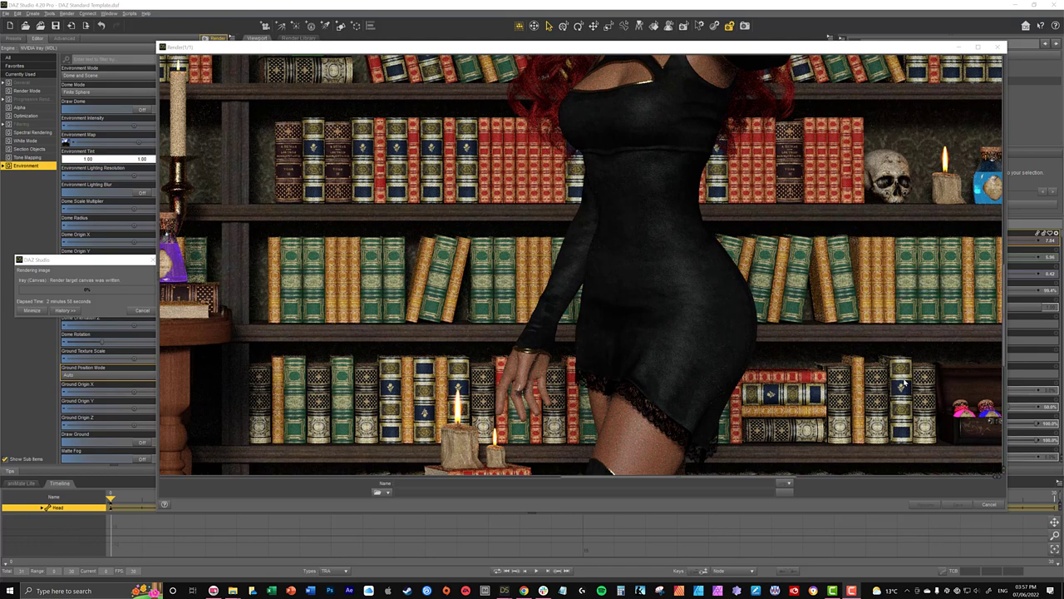
scroll(905, 382, up, 6)
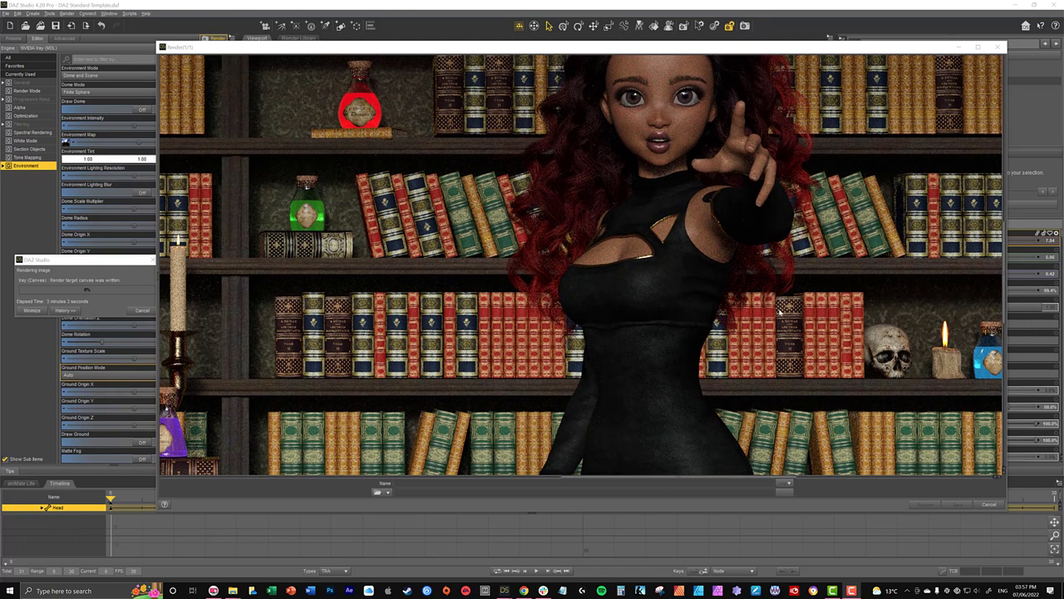
scroll(405, 298, down, 2)
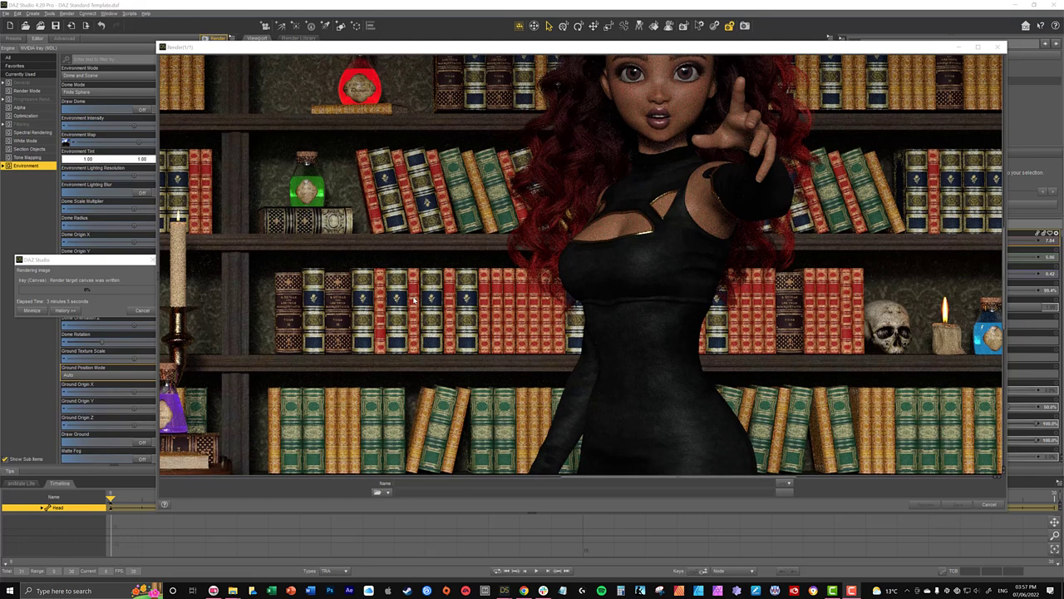
scroll(449, 303, up, 6)
scroll(464, 304, up, 1)
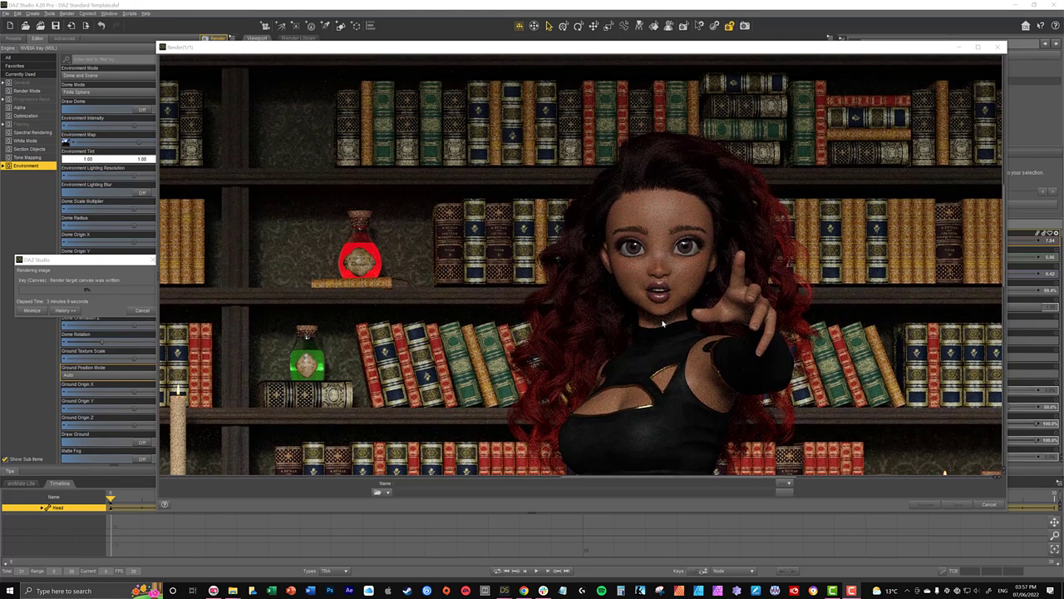
scroll(664, 322, down, 3)
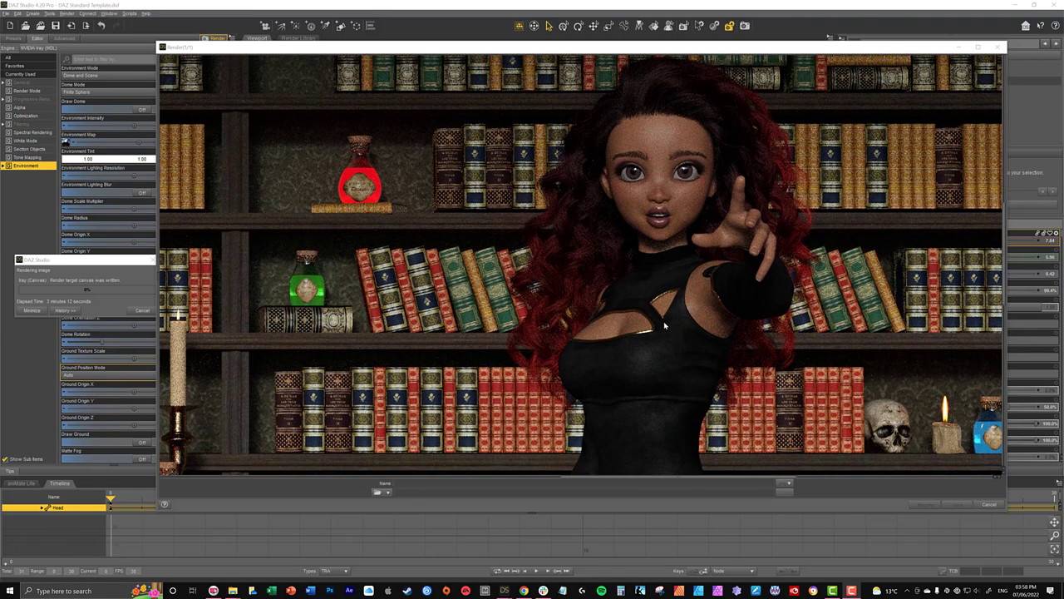
scroll(664, 324, up, 5)
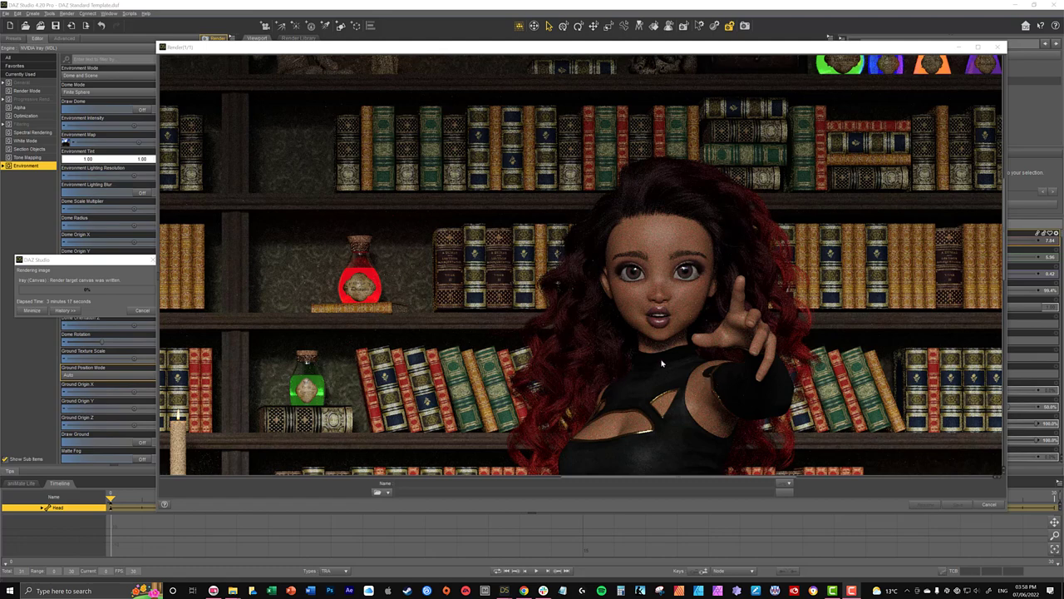
scroll(663, 363, down, 5)
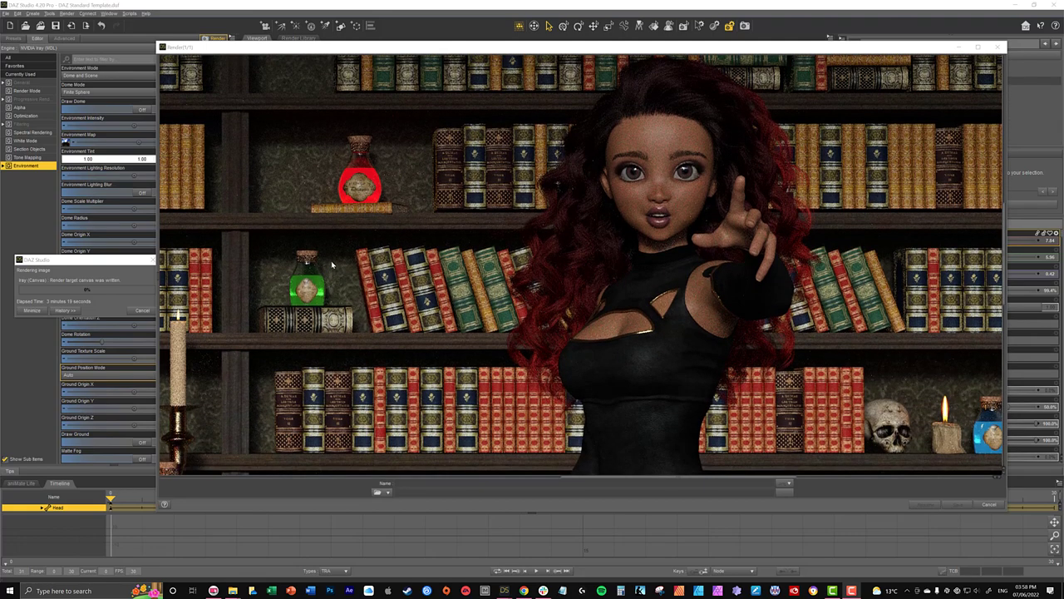